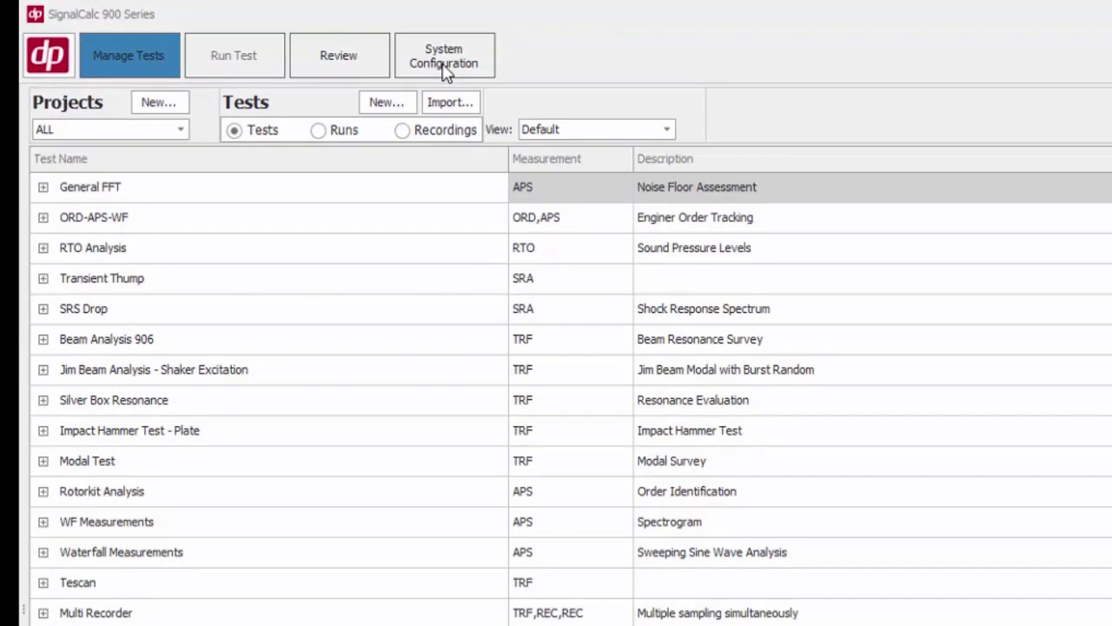
Open the system configuration to view the connected hardware, then return to test management
{"action": "left_click", "coordinate": [445, 69]}
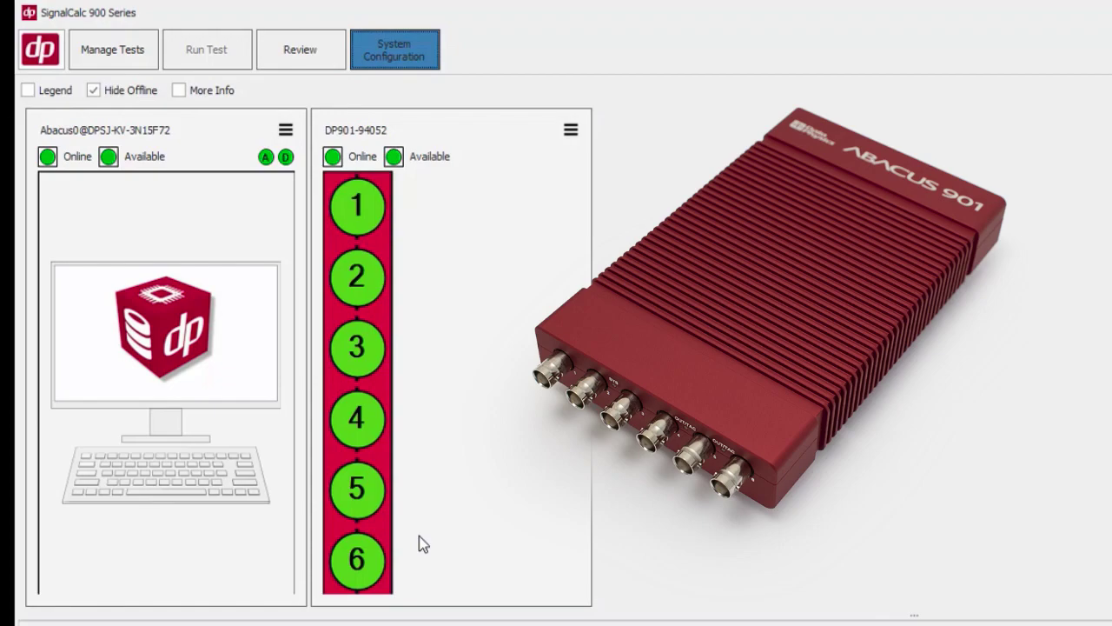
{"action": "left_click", "coordinate": [130, 49]}
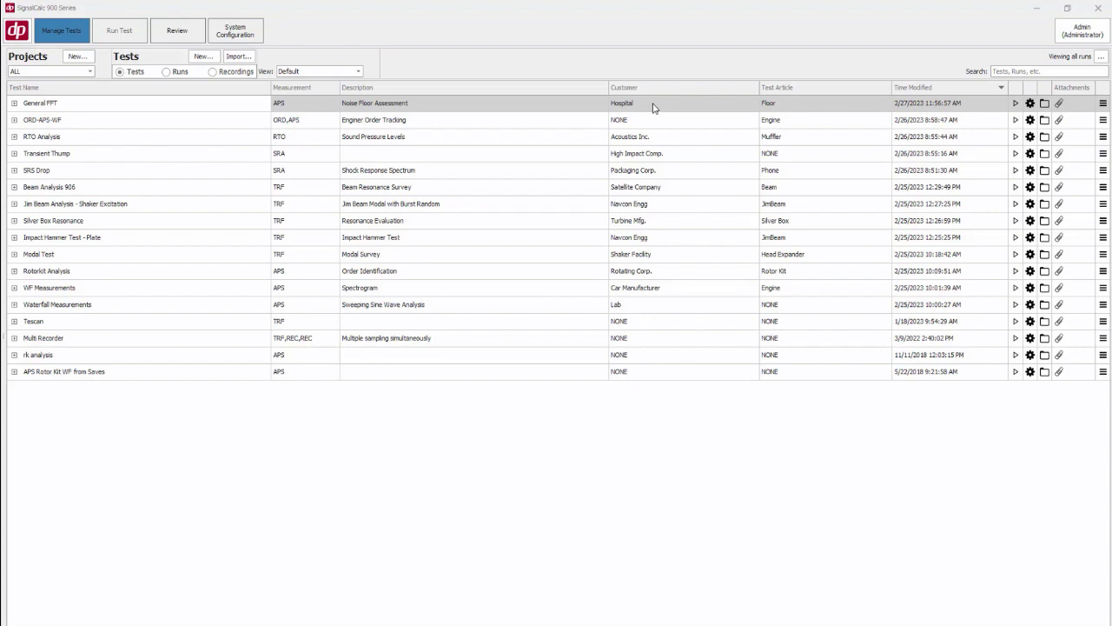
Filter the test list by customers Acoustics Inc., Car Manufacturer and High Impact Comp
{"action": "left_click", "coordinate": [755, 88]}
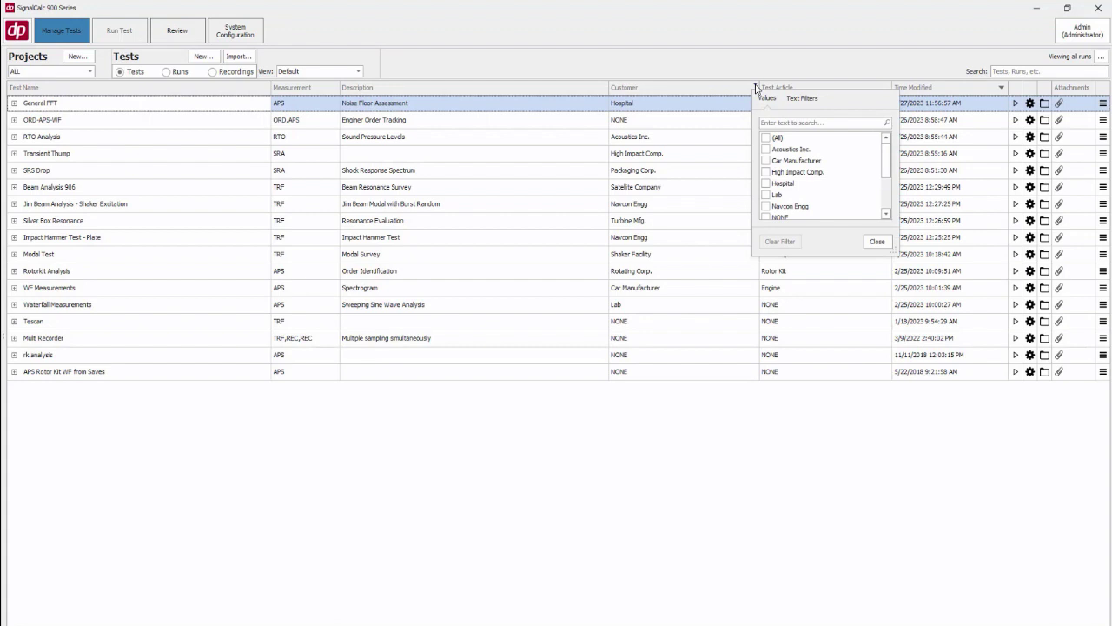
{"action": "mouse_move", "coordinate": [887, 164]}
{"action": "left_mouse_down"}
{"action": "mouse_move", "coordinate": [887, 186]}
{"action": "mouse_move", "coordinate": [887, 165]}
{"action": "left_mouse_up"}
{"action": "left_click", "coordinate": [766, 138]}
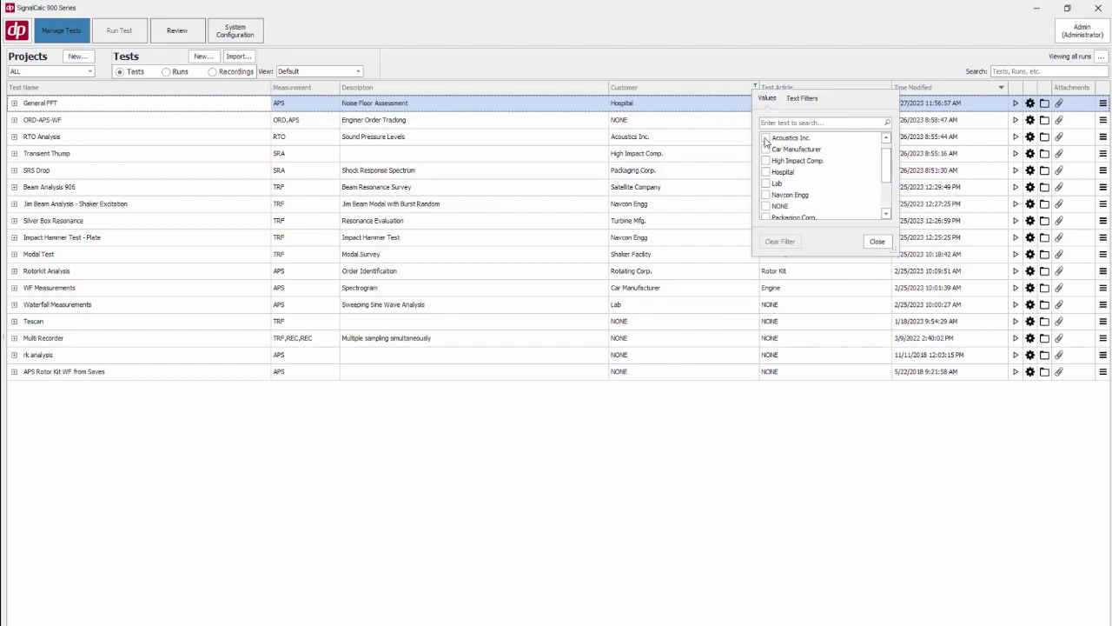
{"action": "left_click", "coordinate": [766, 149]}
{"action": "left_click", "coordinate": [766, 161]}
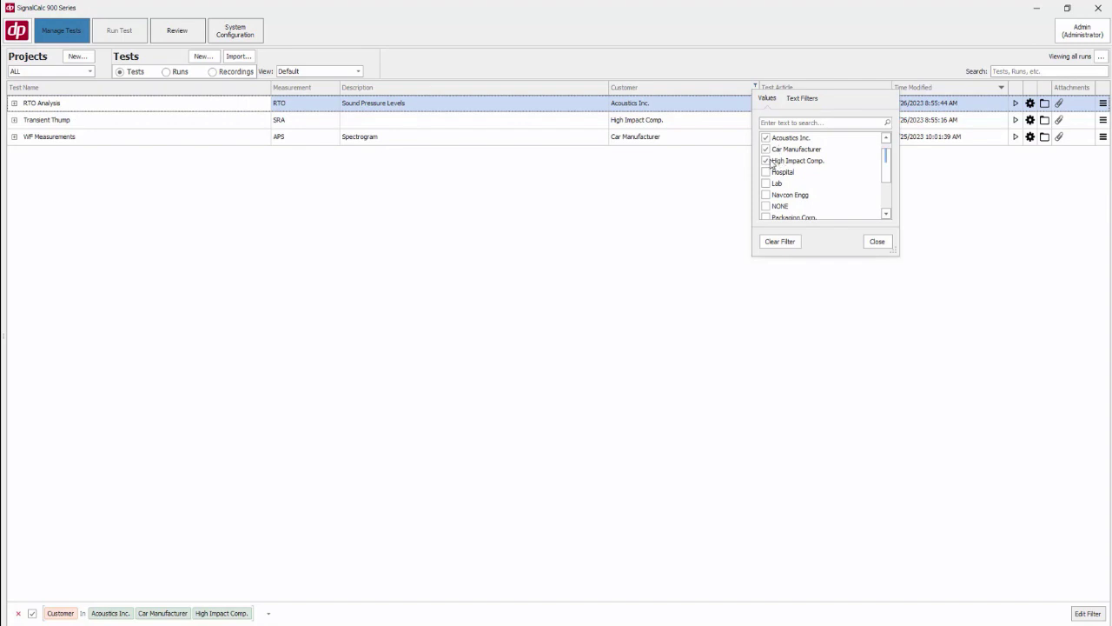
Clear all customer filter selections and close the filter
{"action": "left_click", "coordinate": [767, 162]}
{"action": "left_click", "coordinate": [767, 150]}
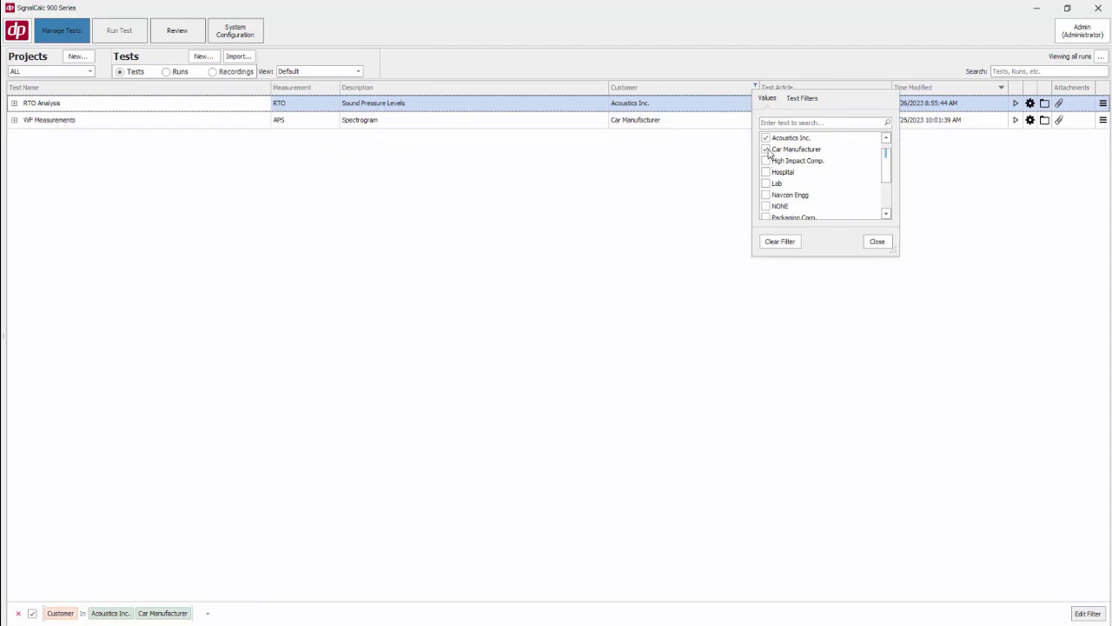
{"action": "left_click", "coordinate": [766, 139]}
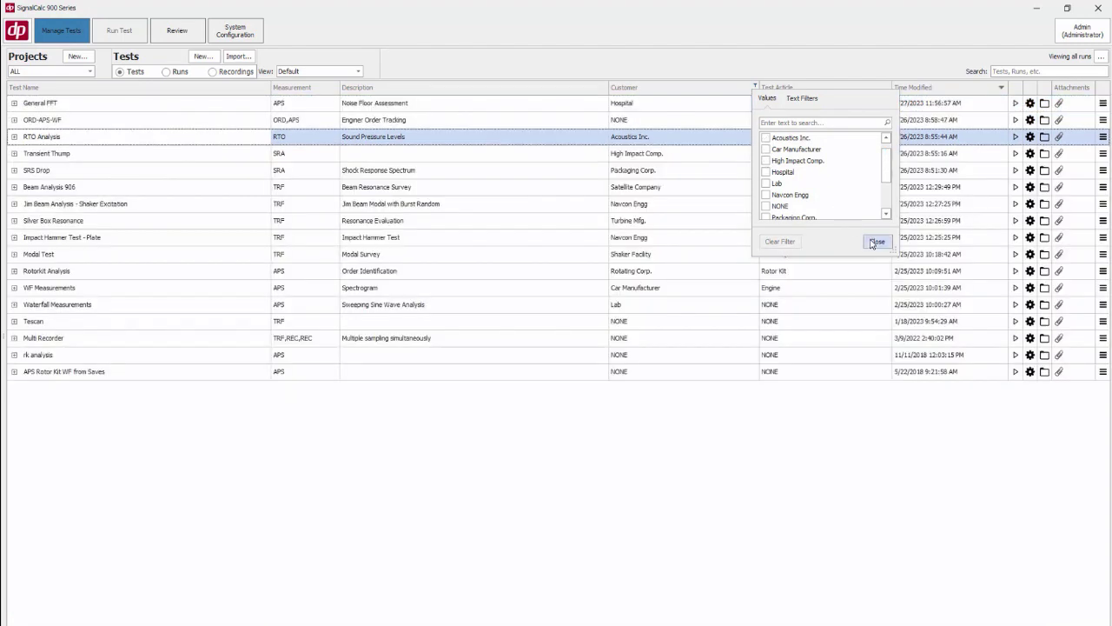
{"action": "left_click", "coordinate": [877, 242]}
Filter tests by test articles Beam, JimBeam, Head Expander and Engine, then remove the filter
{"action": "left_click", "coordinate": [887, 87]}
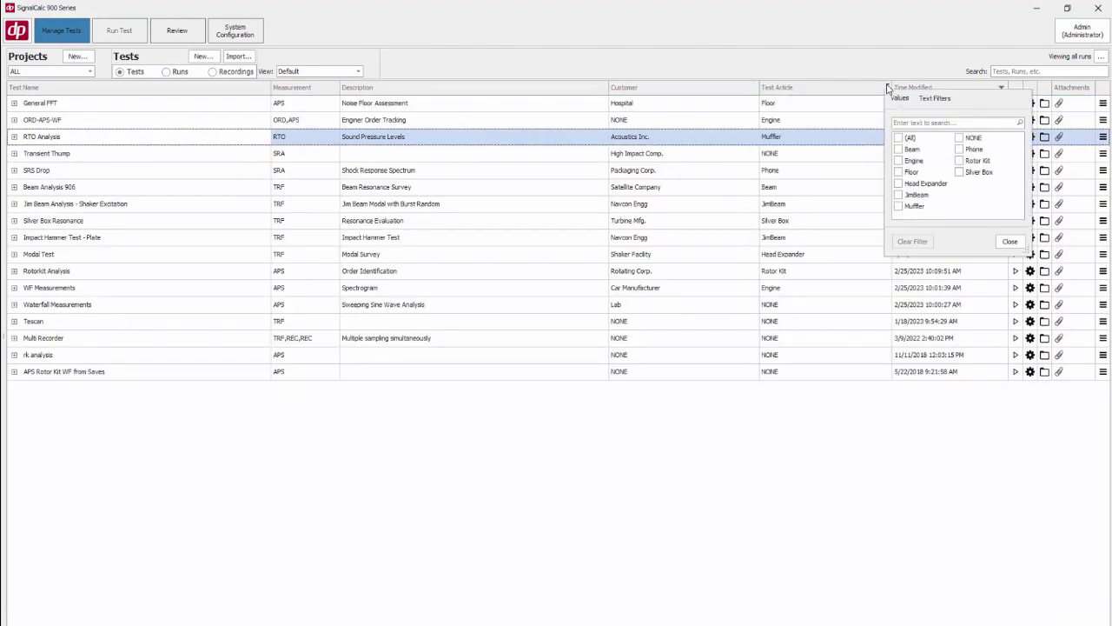
{"action": "left_click", "coordinate": [898, 149]}
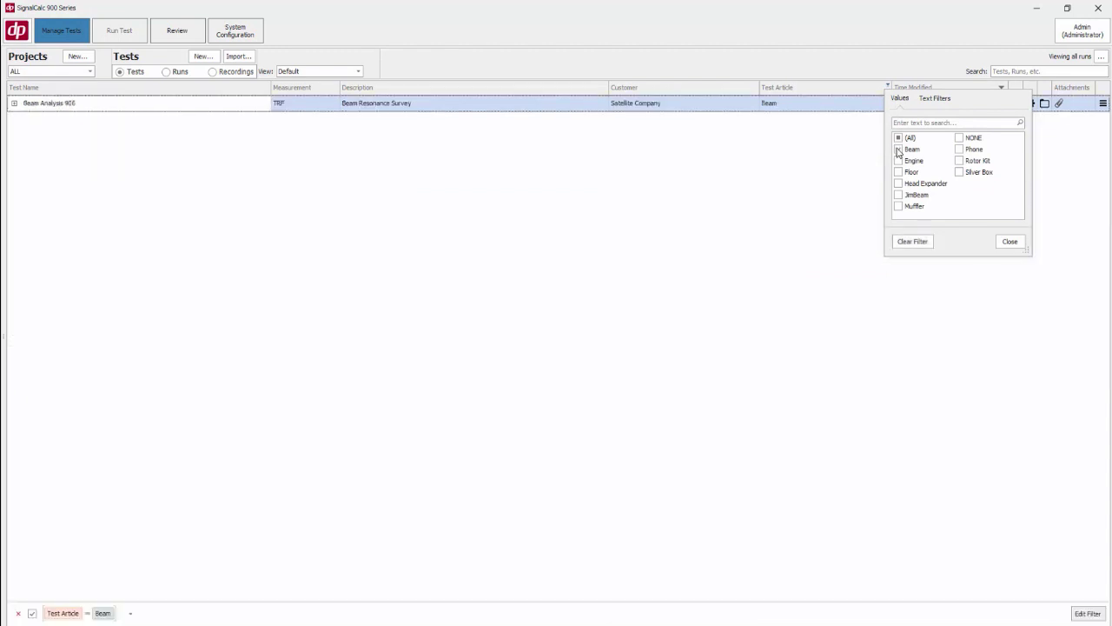
{"action": "left_click", "coordinate": [898, 196]}
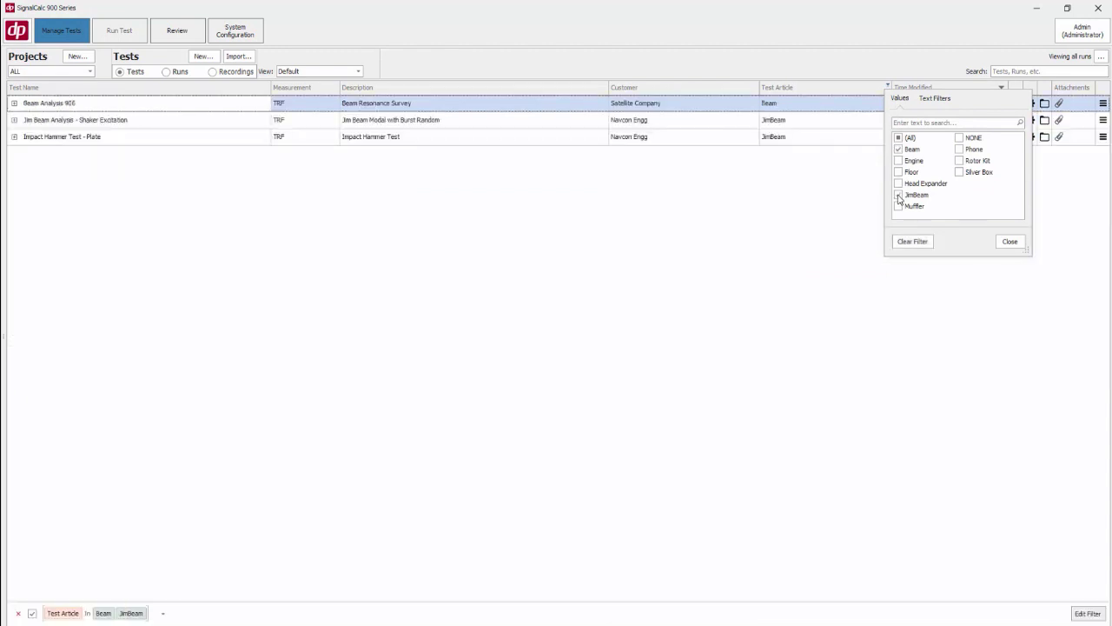
{"action": "left_click", "coordinate": [898, 183]}
{"action": "left_click", "coordinate": [899, 161]}
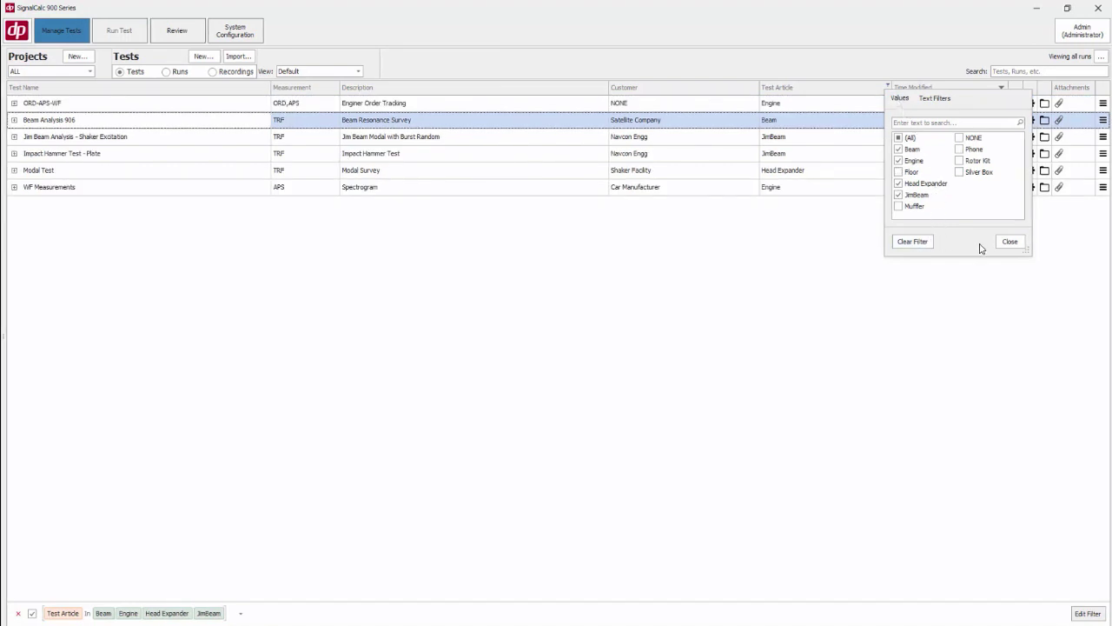
{"action": "left_click", "coordinate": [1010, 241]}
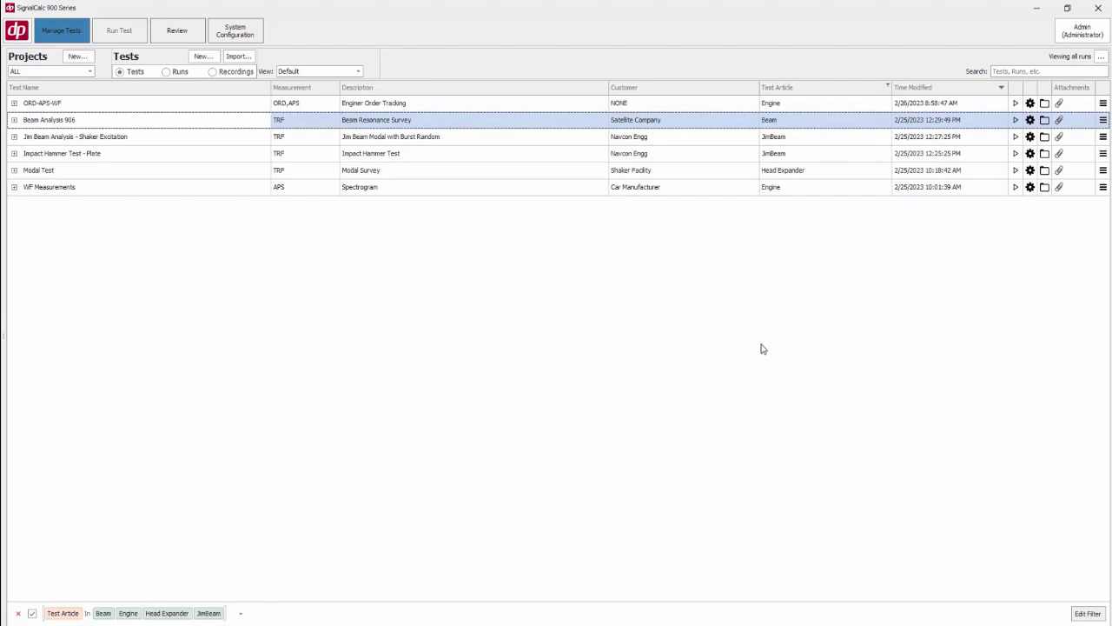
{"action": "left_click", "coordinate": [16, 614]}
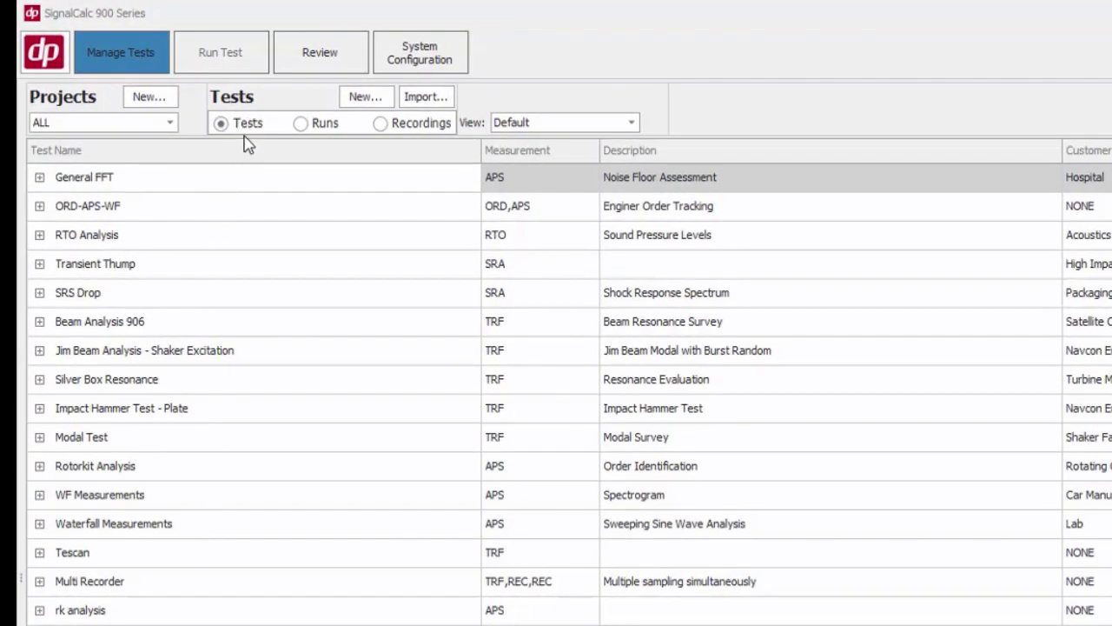
Switch the list to show recordings, then return to the tests list
{"action": "left_click", "coordinate": [382, 130]}
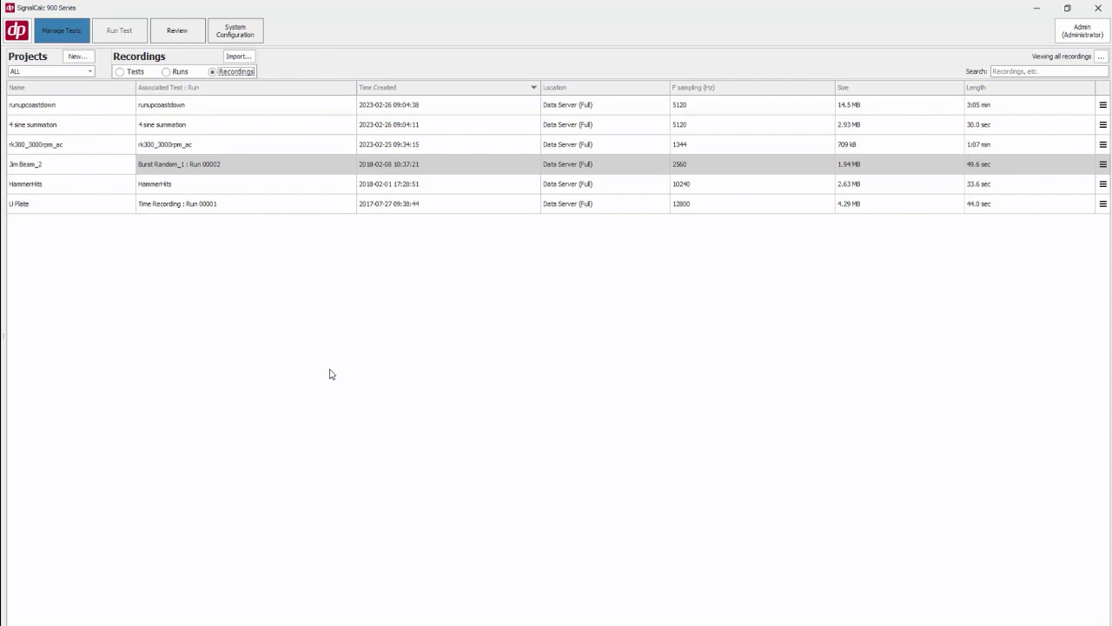
{"action": "left_click", "coordinate": [120, 72]}
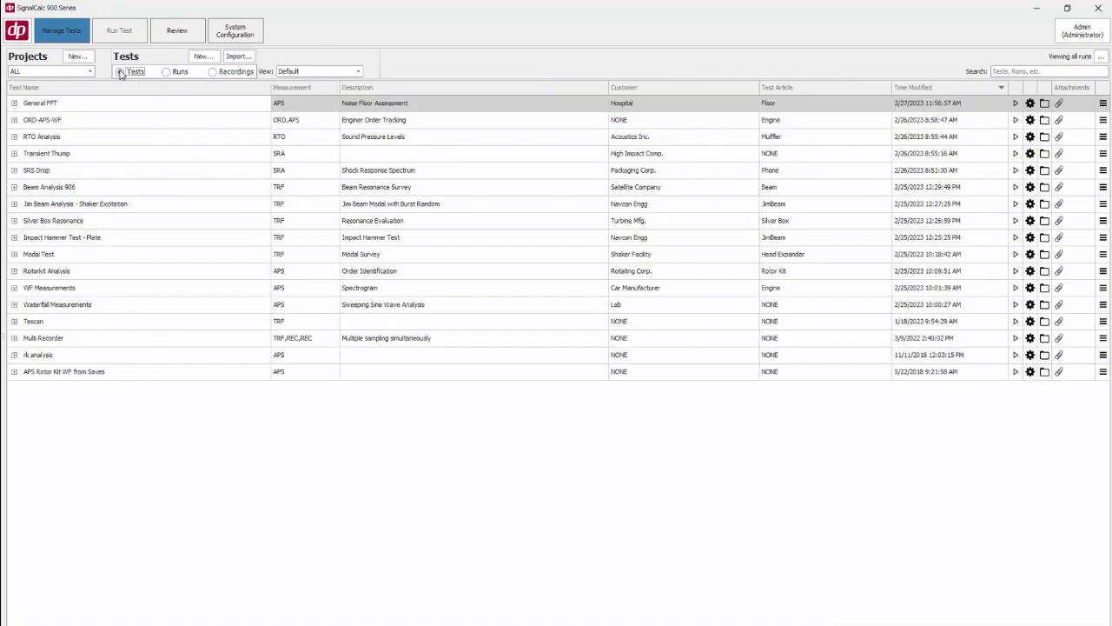
Create a new Recorder (REC) test named Rec1
{"action": "left_click", "coordinate": [203, 55]}
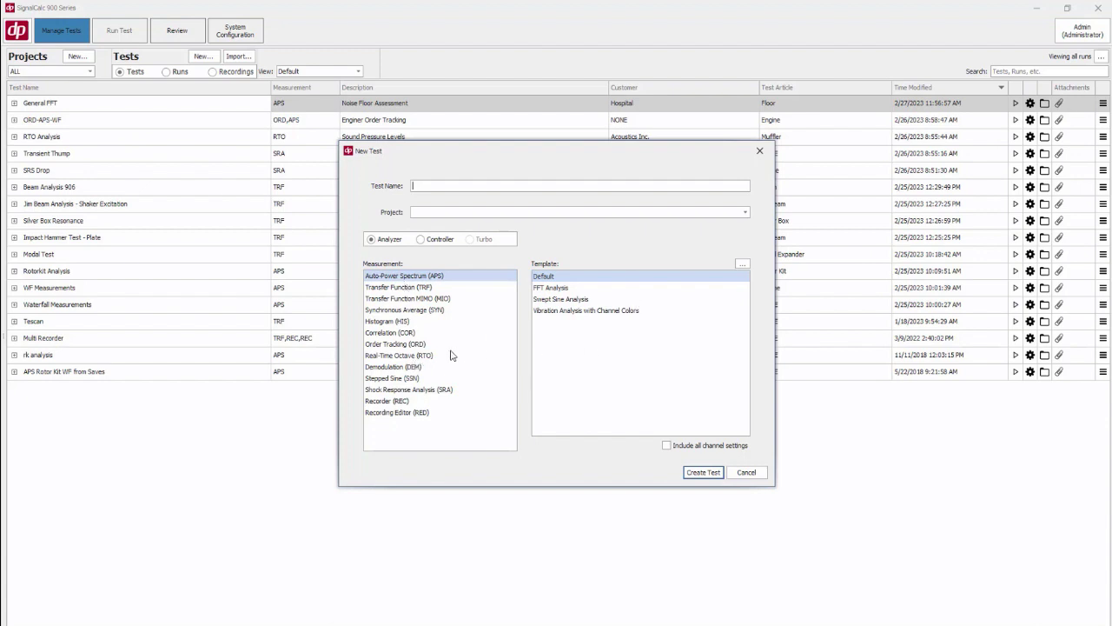
{"action": "left_click", "coordinate": [395, 402]}
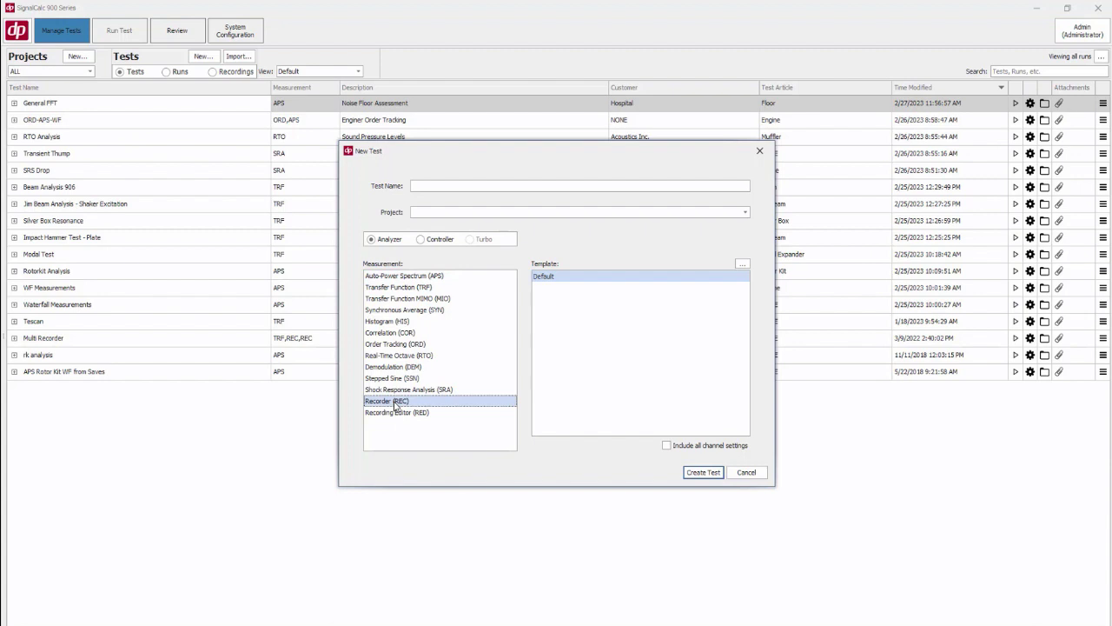
{"action": "left_click", "coordinate": [429, 185]}
{"action": "type", "text": "Rec1"}
{"action": "left_click", "coordinate": [709, 473]}
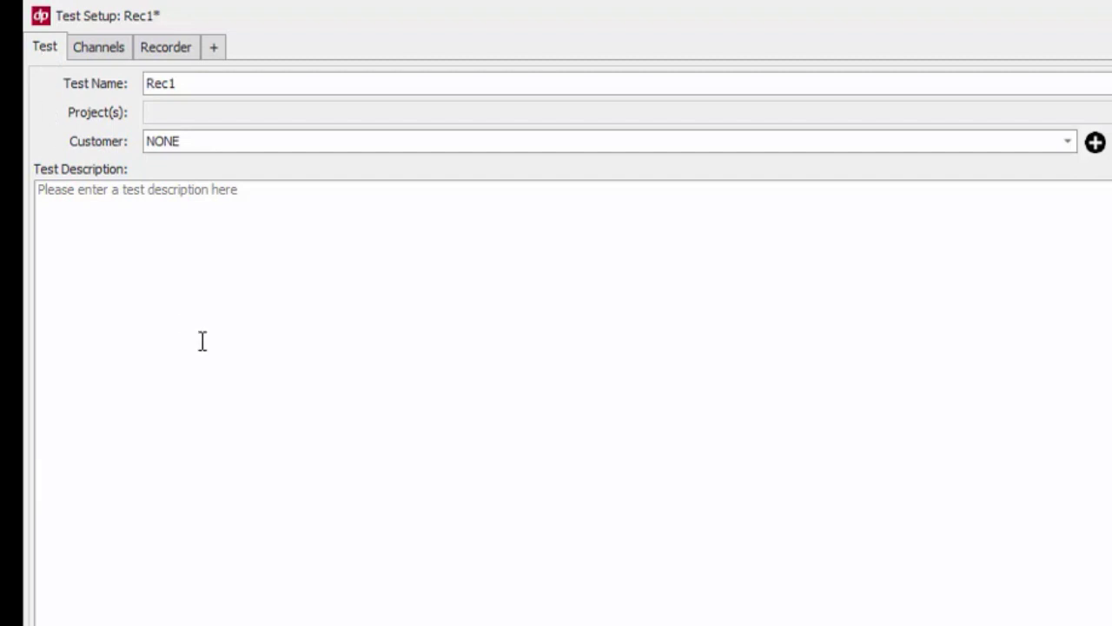
Set channels 1 and 2 to the TEDS sensor class and read their TEDS data
{"action": "left_click", "coordinate": [113, 48]}
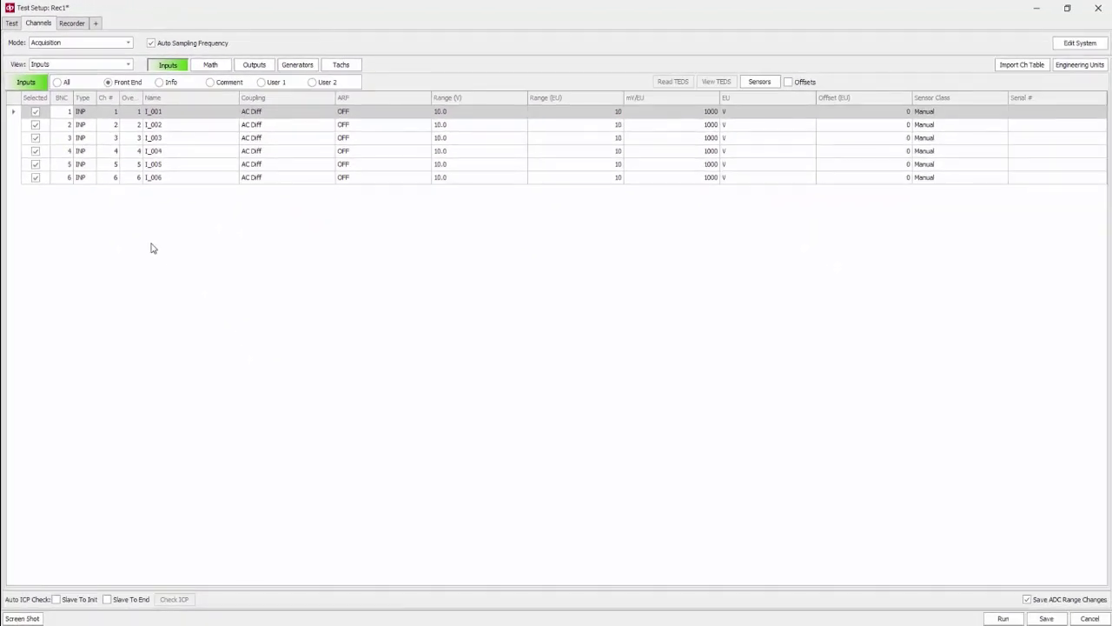
{"action": "left_click", "coordinate": [19, 113]}
{"action": "left_click", "coordinate": [19, 126], "text": "shift"}
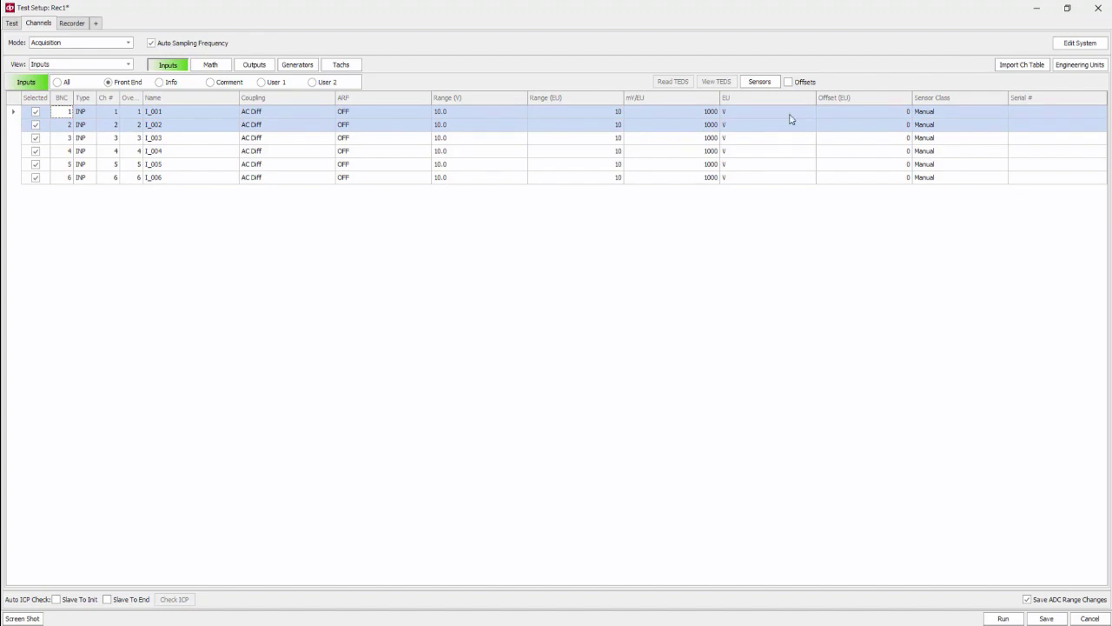
{"action": "left_click", "coordinate": [943, 114]}
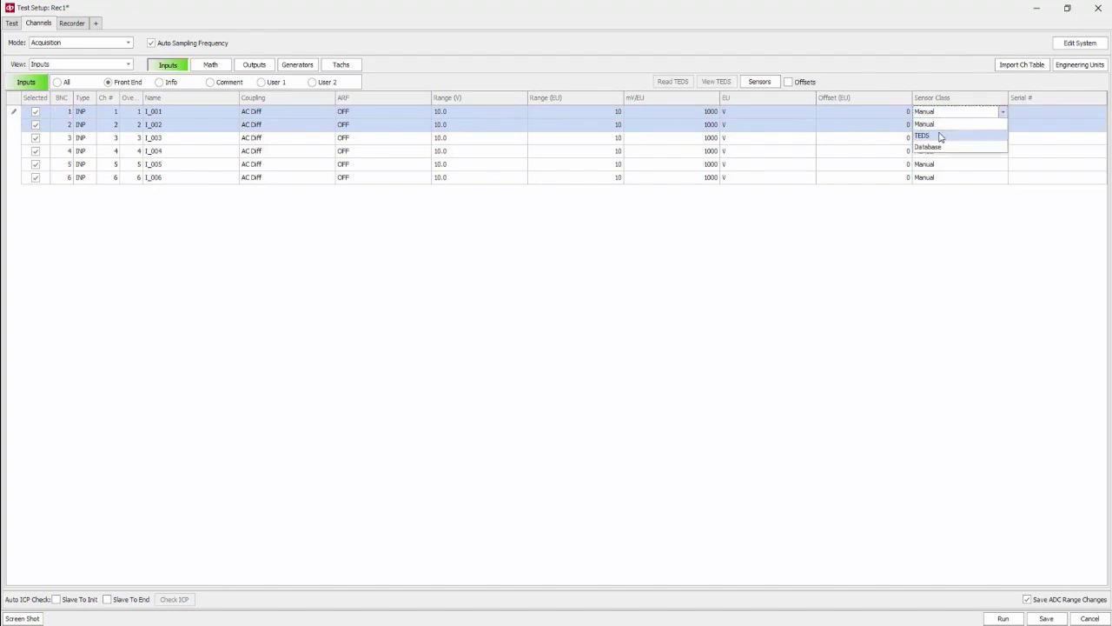
{"action": "left_click", "coordinate": [940, 135]}
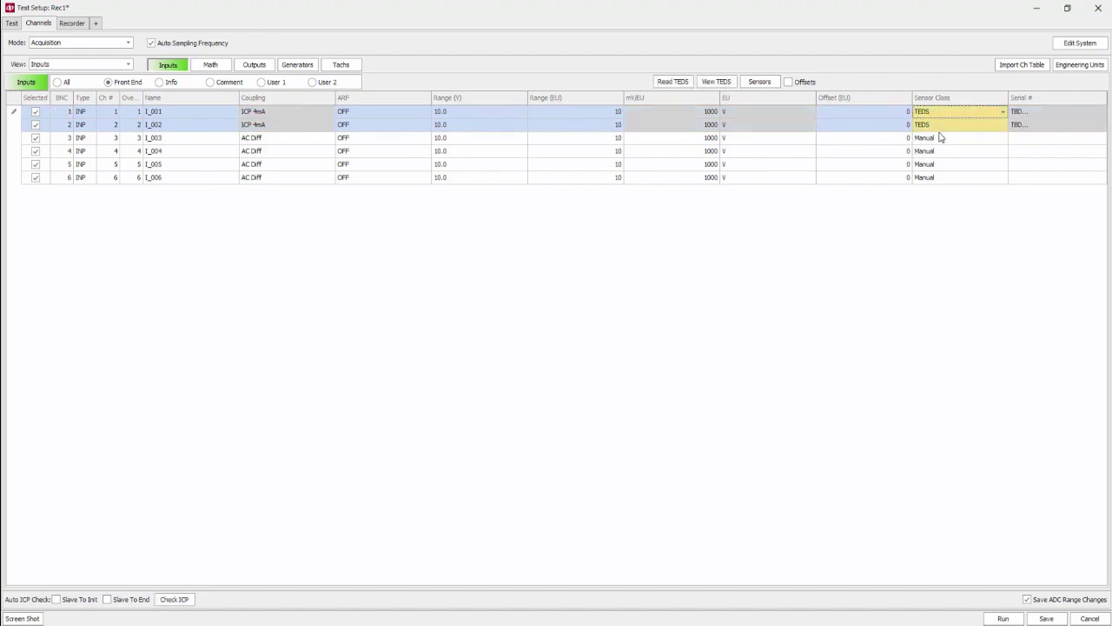
{"action": "left_click", "coordinate": [678, 81]}
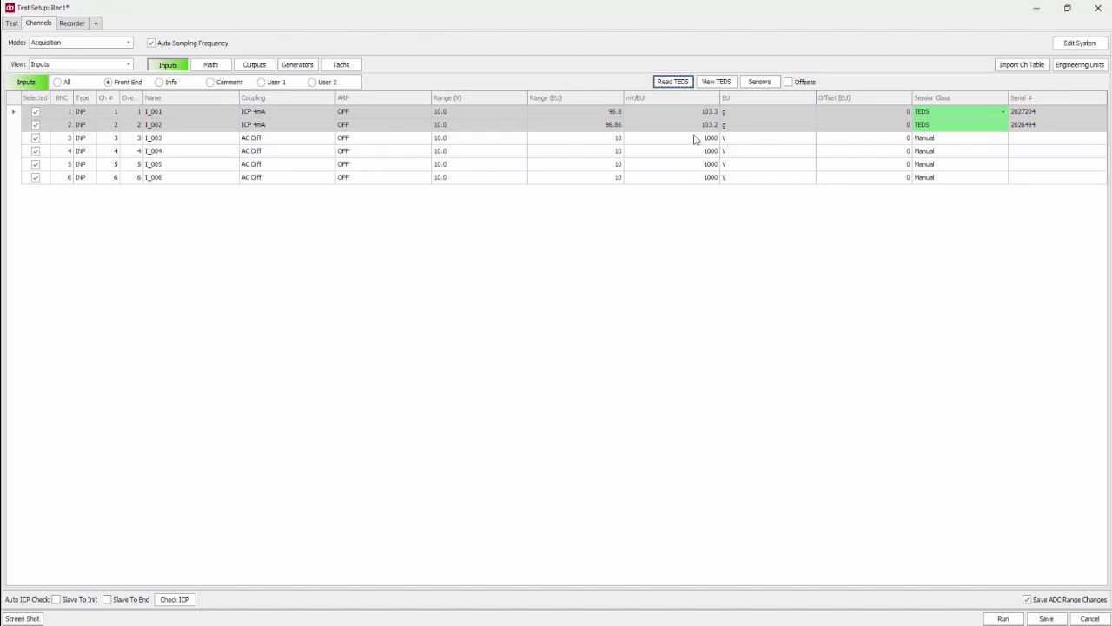
Set the recorder filename to TimeRec1
{"action": "left_click", "coordinate": [77, 23]}
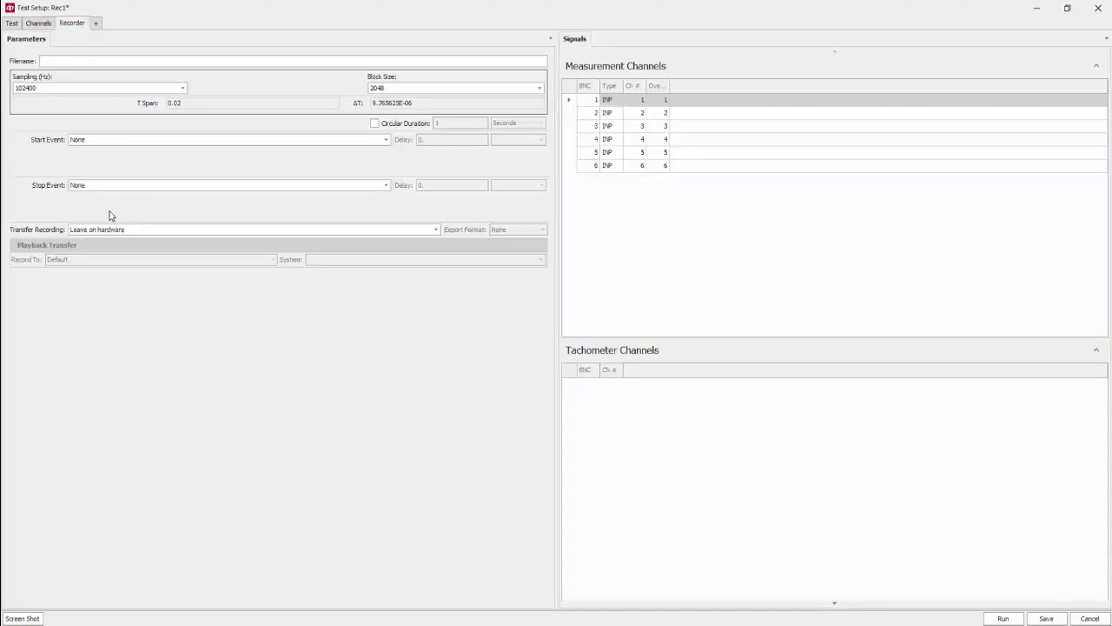
{"action": "left_click", "coordinate": [57, 59]}
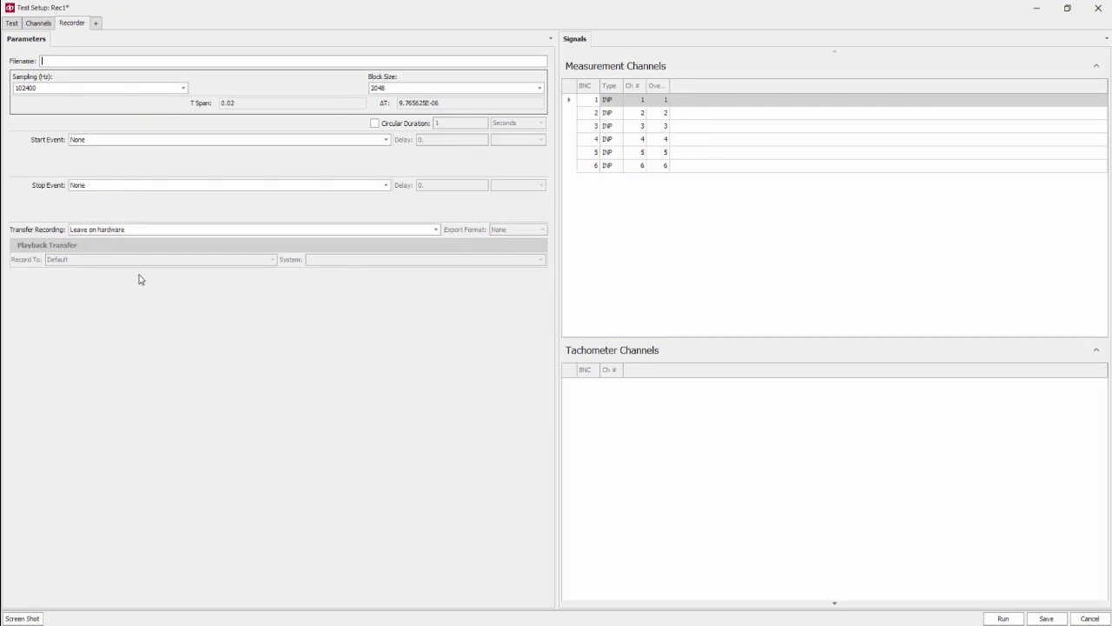
{"action": "type", "text": "TimeRec"}
{"action": "left_click", "coordinate": [184, 88]}
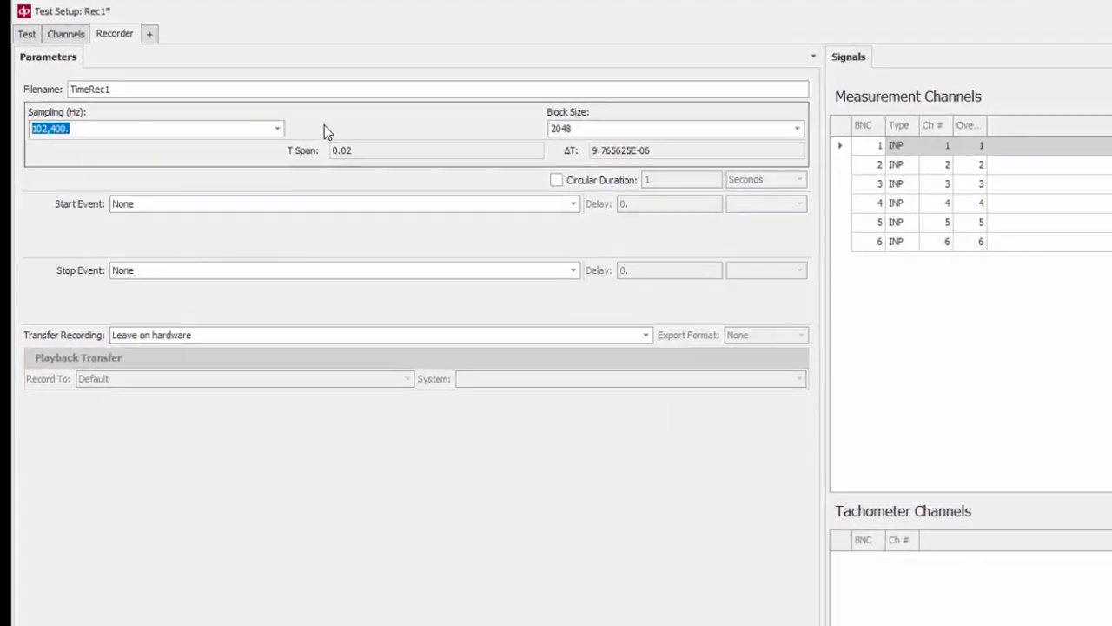
{"action": "left_click", "coordinate": [217, 89]}
Set the block size to 4096 and transfer recording to Leave on hardware
{"action": "left_click", "coordinate": [694, 143]}
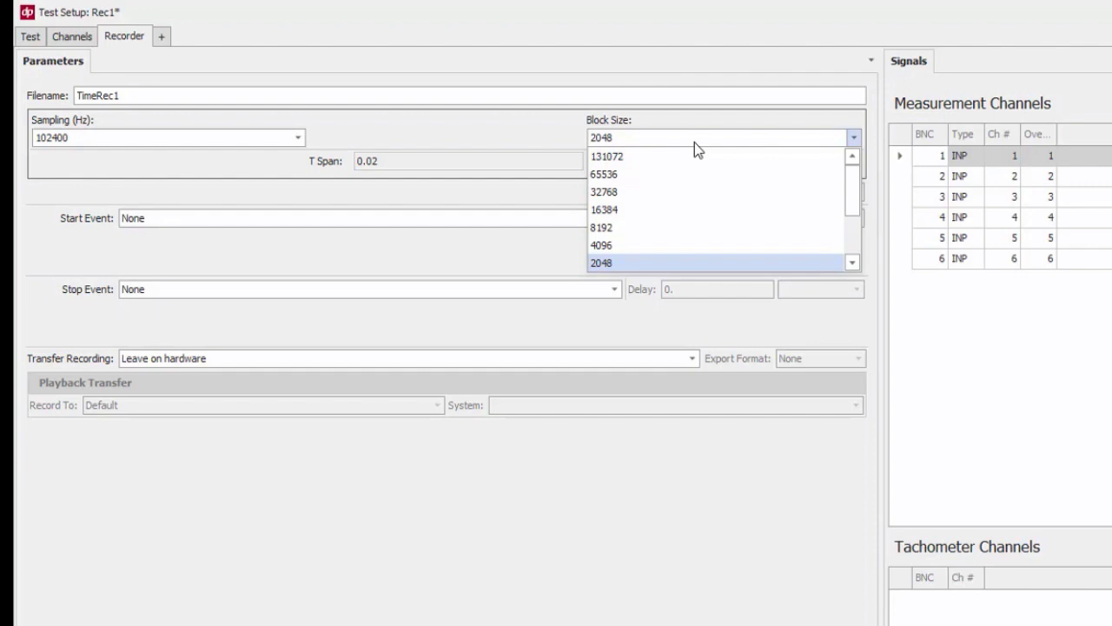
{"action": "left_click", "coordinate": [636, 246]}
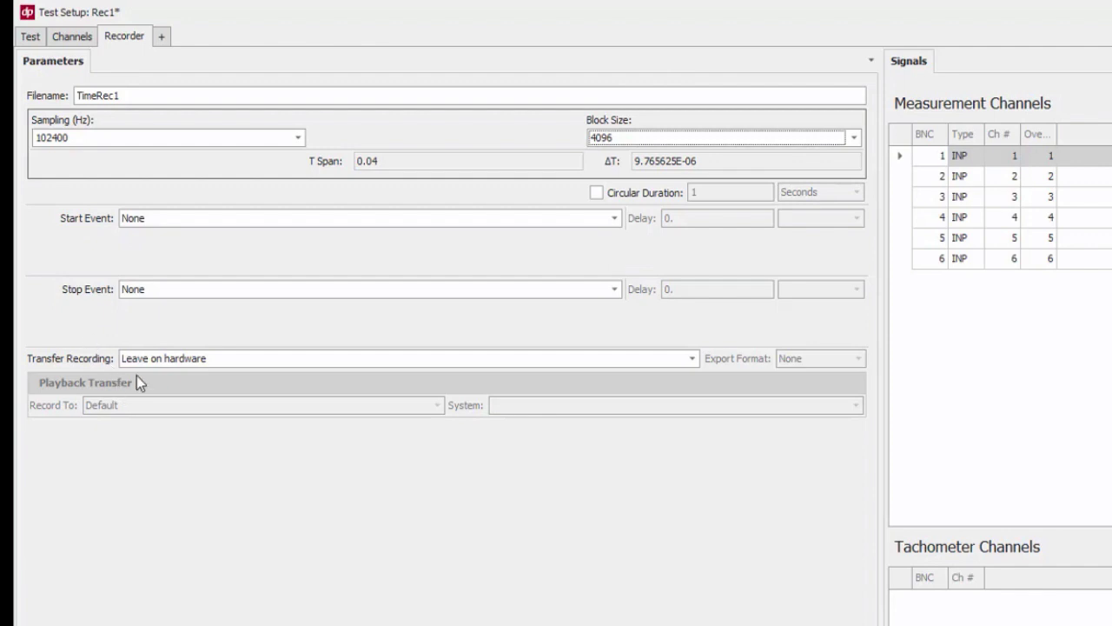
{"action": "left_click", "coordinate": [252, 357]}
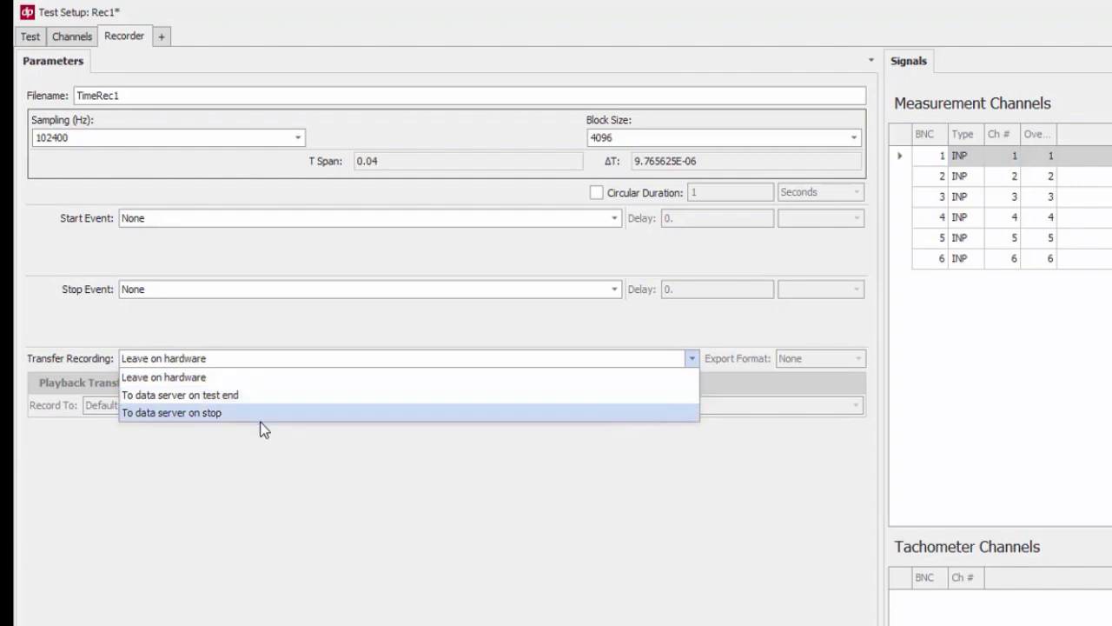
{"action": "left_click", "coordinate": [250, 379]}
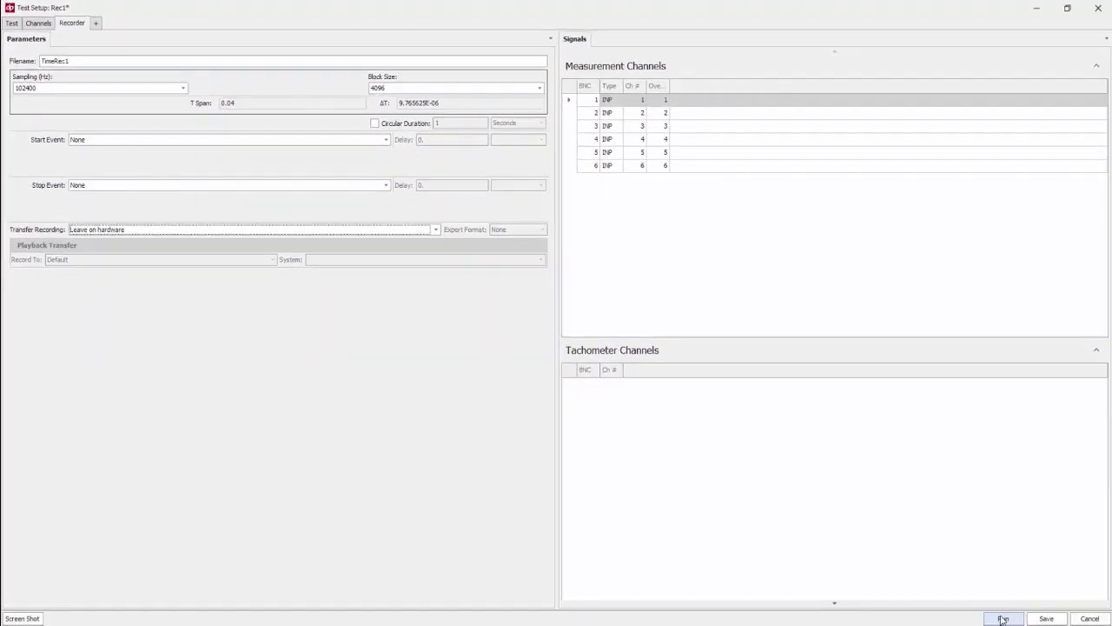
Save the test setup and run it
{"action": "left_click", "coordinate": [1004, 618]}
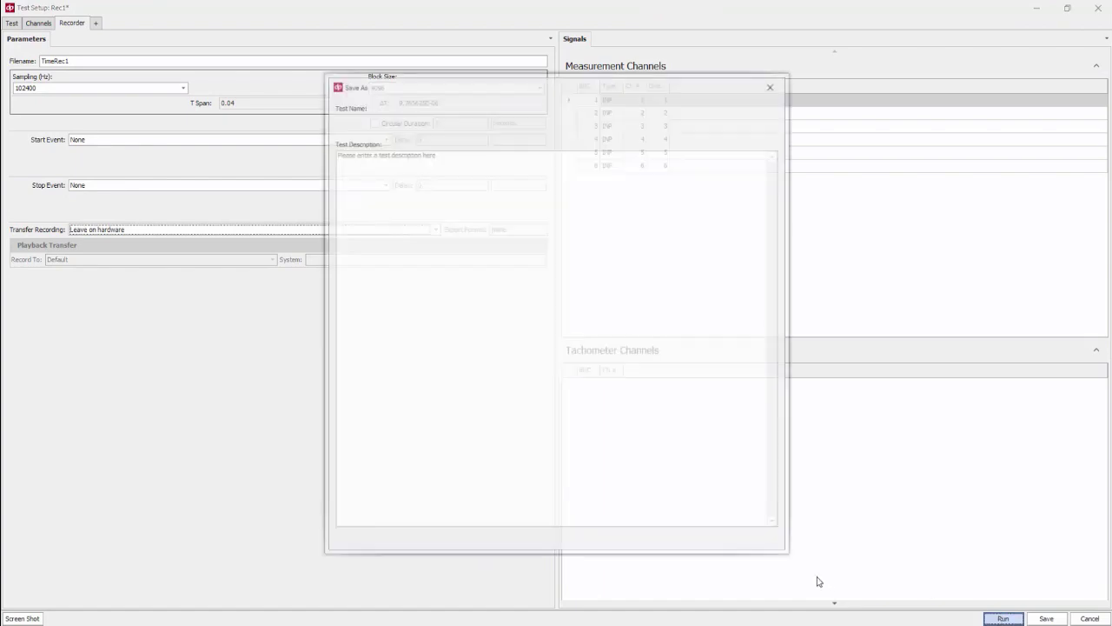
{"action": "left_click", "coordinate": [729, 539]}
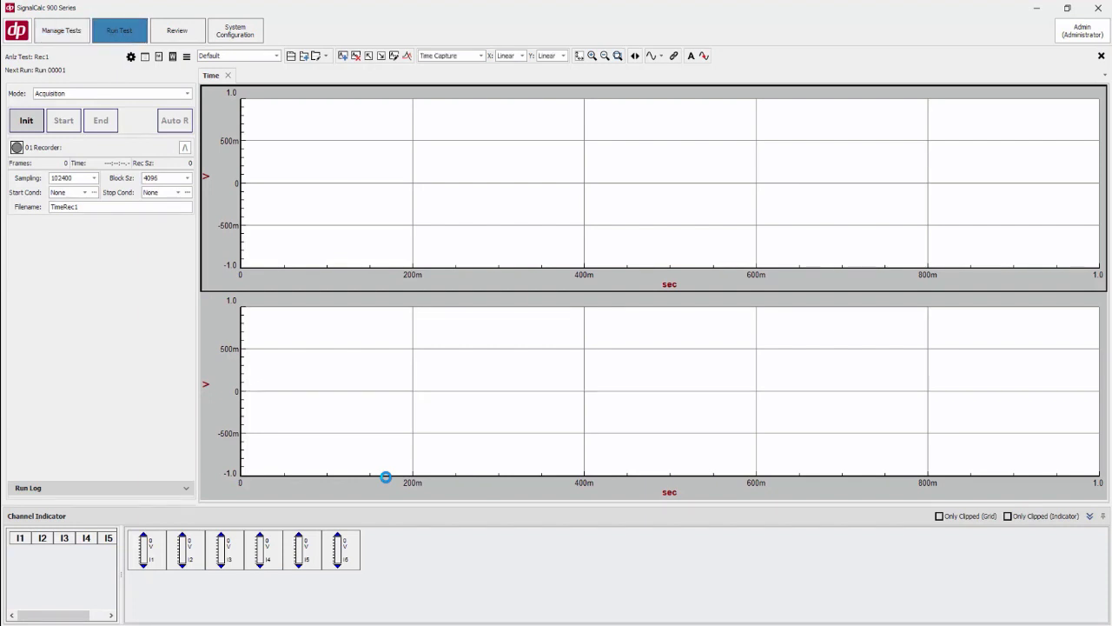
Initialize the recorder, confirm the recording requirements, and start recording
{"action": "left_click", "coordinate": [28, 120]}
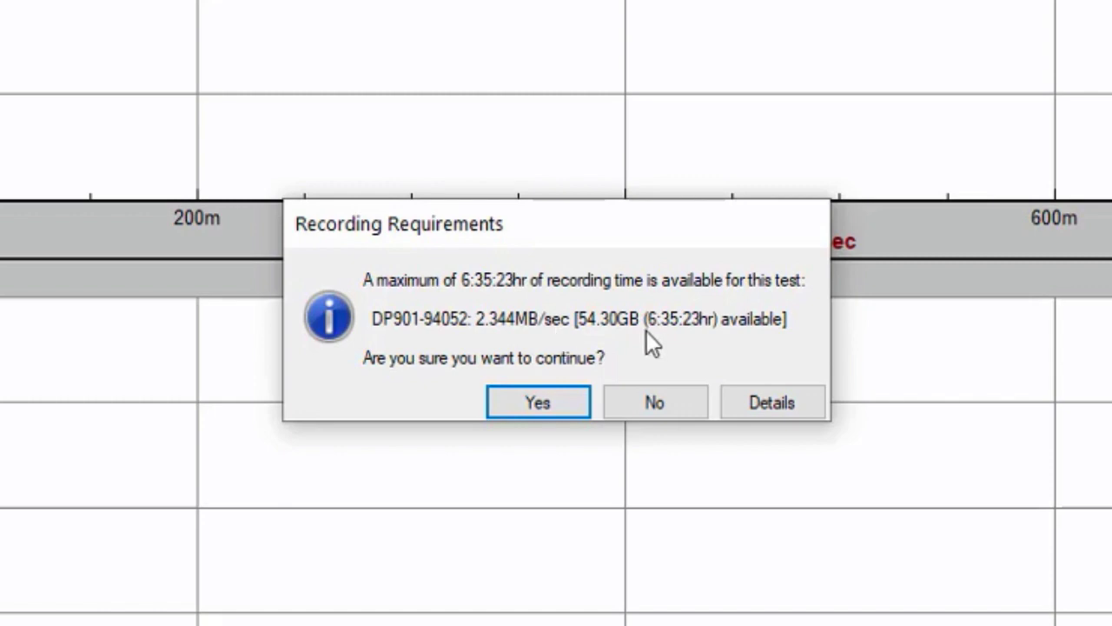
{"action": "left_click", "coordinate": [557, 399]}
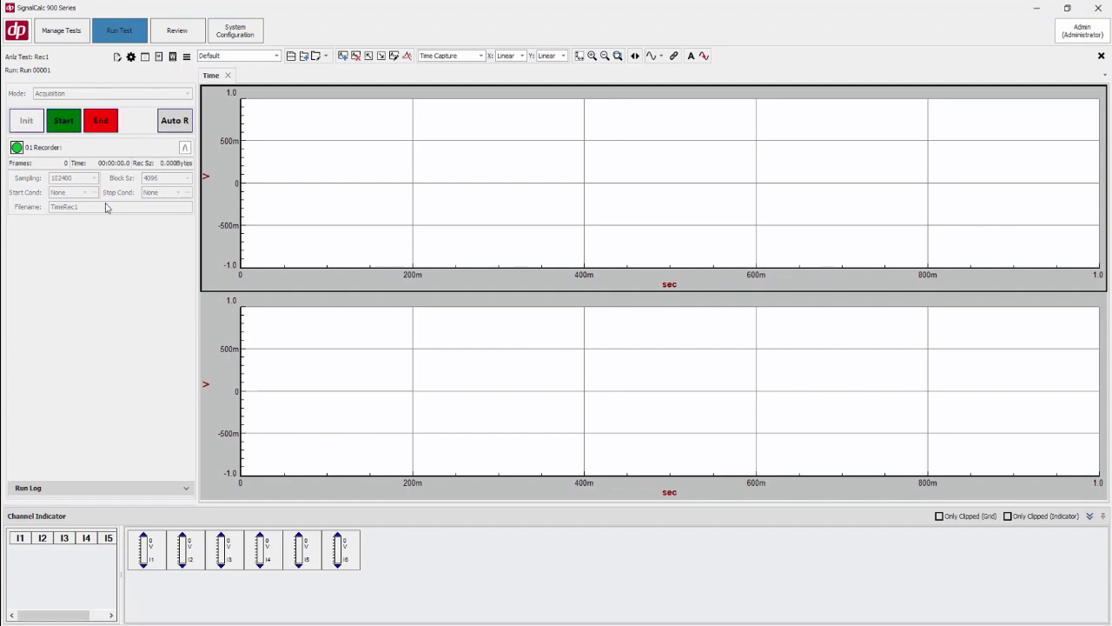
{"action": "left_click", "coordinate": [63, 122]}
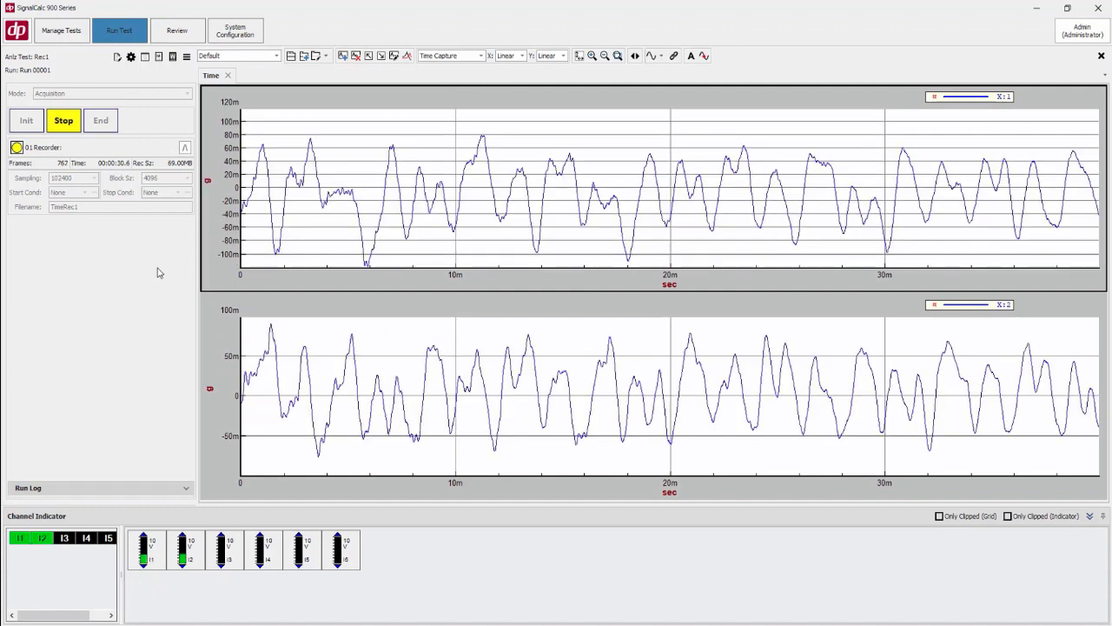
Stop and end the recording run, then close the test
{"action": "left_click", "coordinate": [69, 128]}
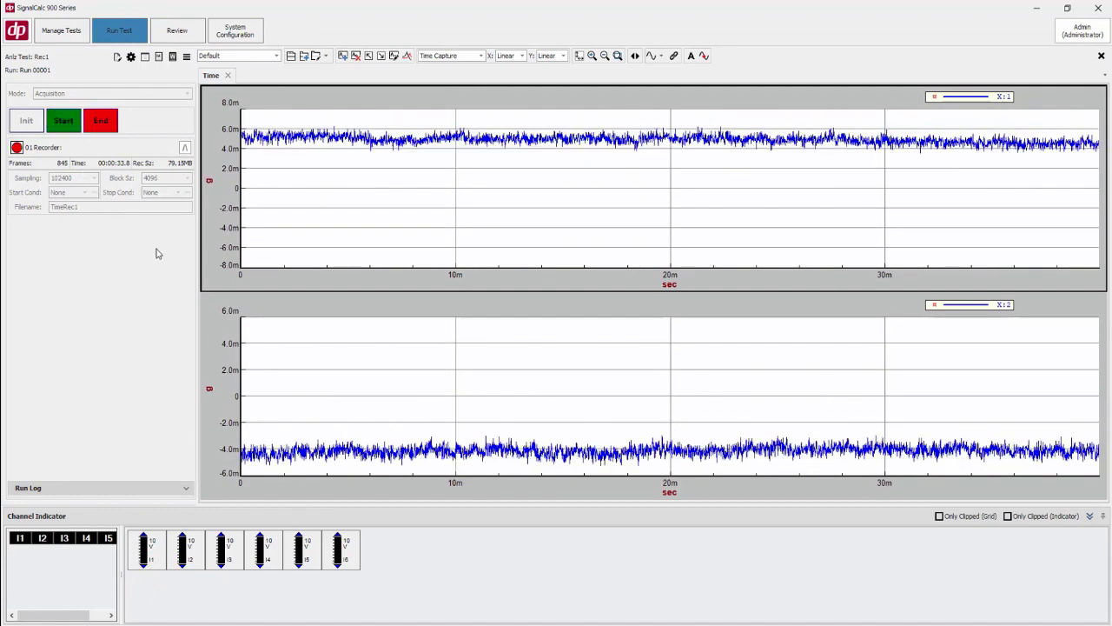
{"action": "left_click", "coordinate": [106, 126]}
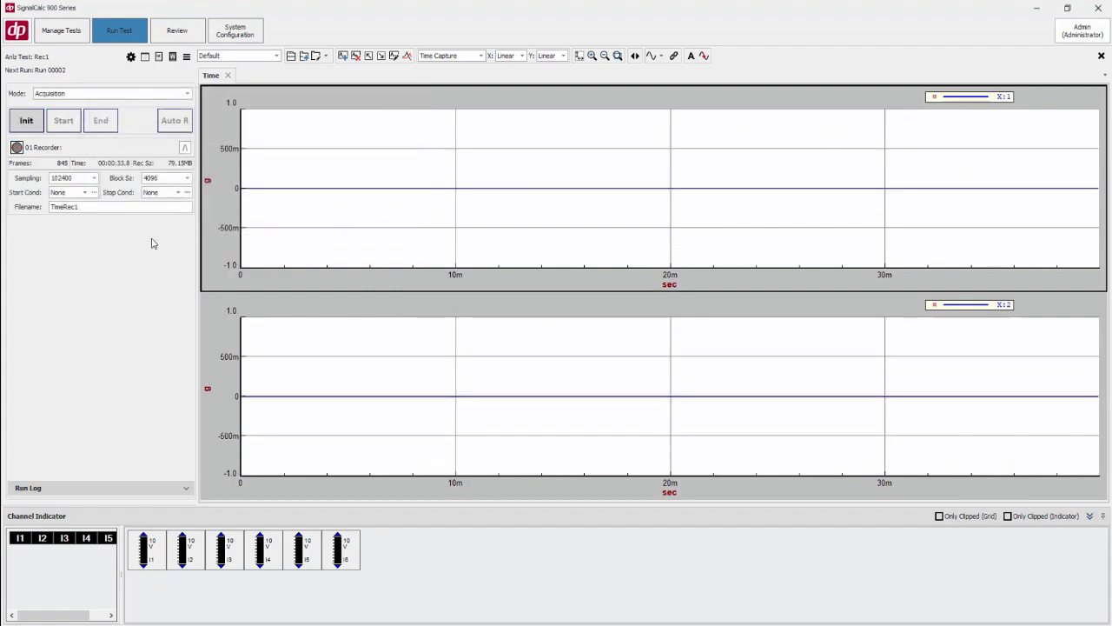
{"action": "left_click", "coordinate": [1101, 56]}
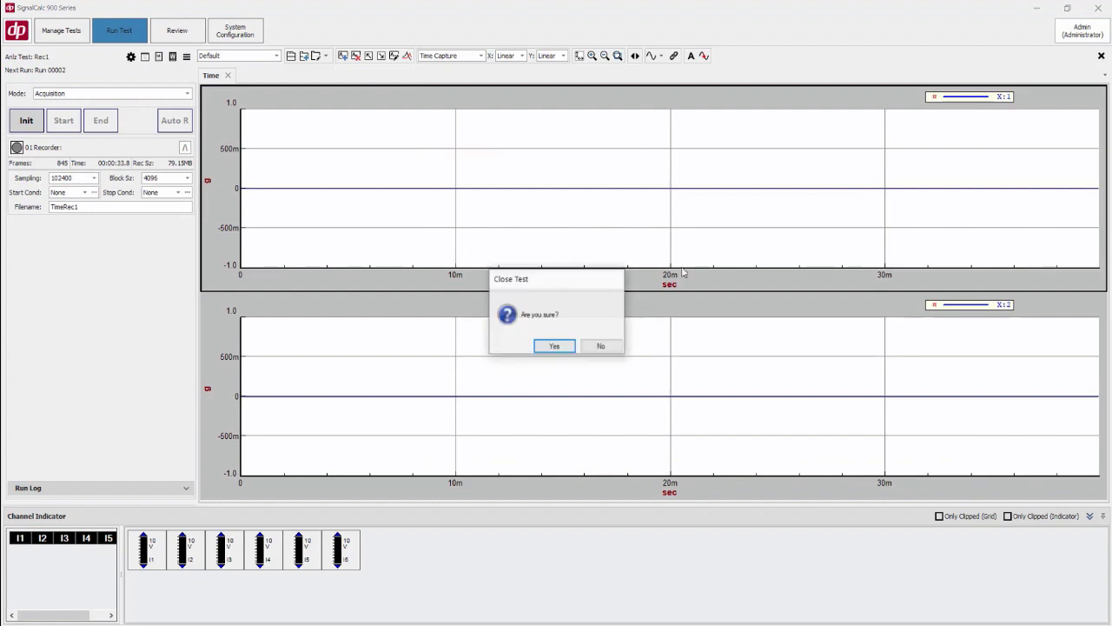
{"action": "left_click", "coordinate": [553, 345]}
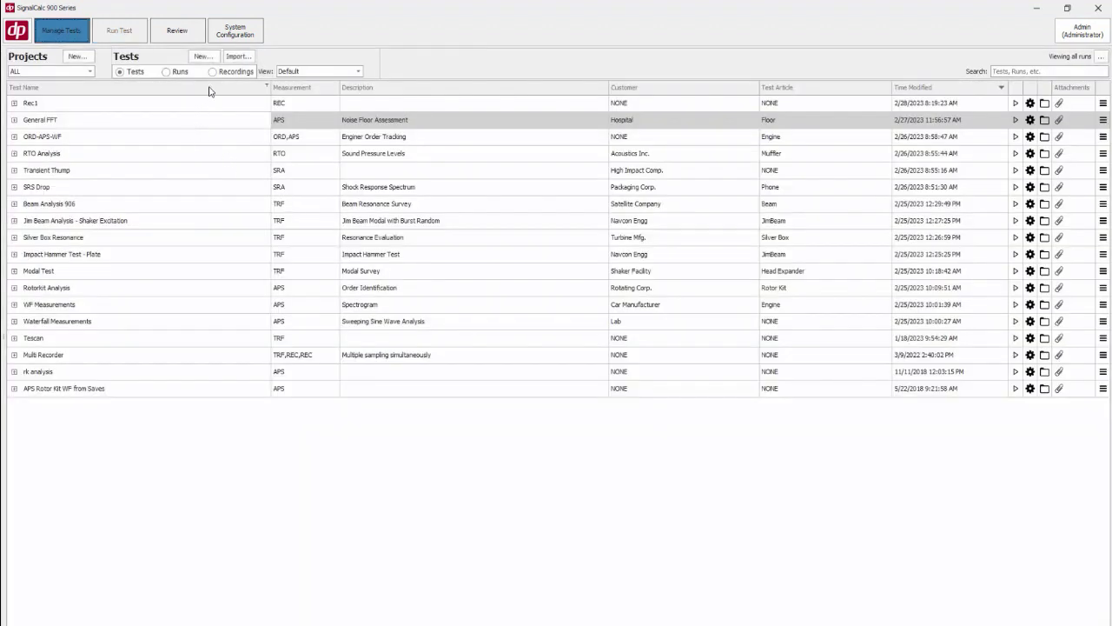
List the recordings and move the TimeRec1 recording to the data server
{"action": "left_click", "coordinate": [212, 71]}
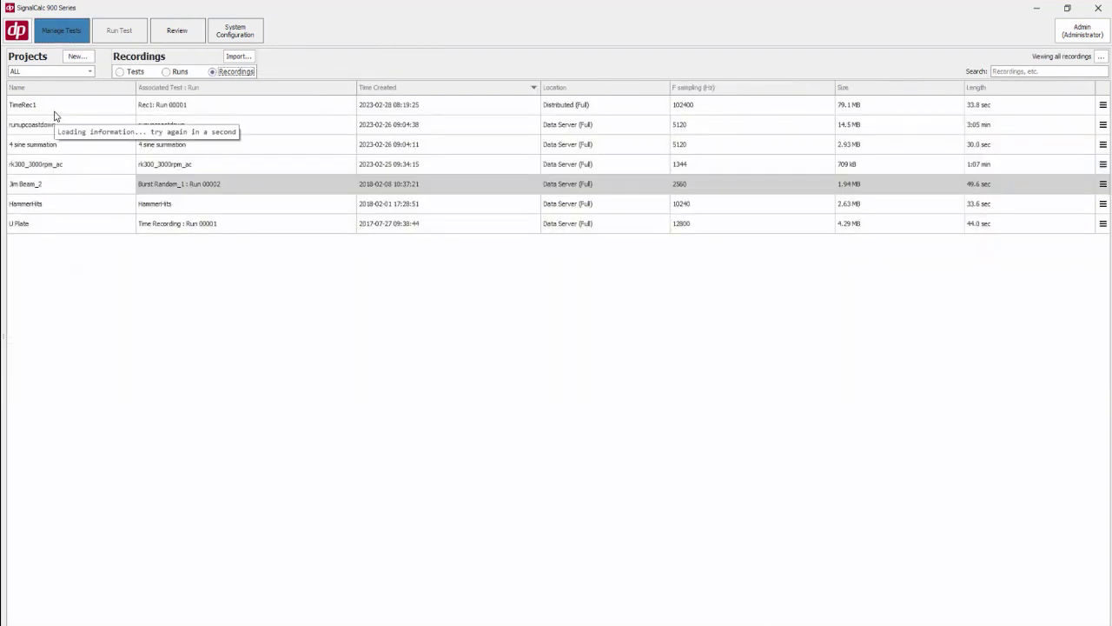
{"action": "mouse_move", "coordinate": [26, 117]}
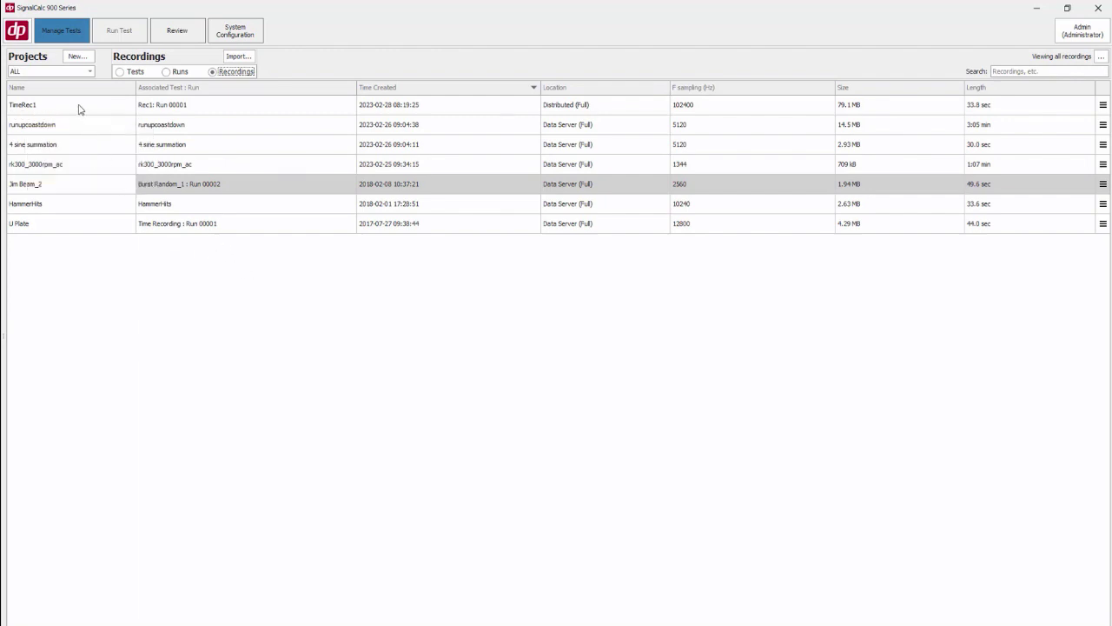
{"action": "mouse_move", "coordinate": [209, 103]}
{"action": "right_click", "coordinate": [565, 108]}
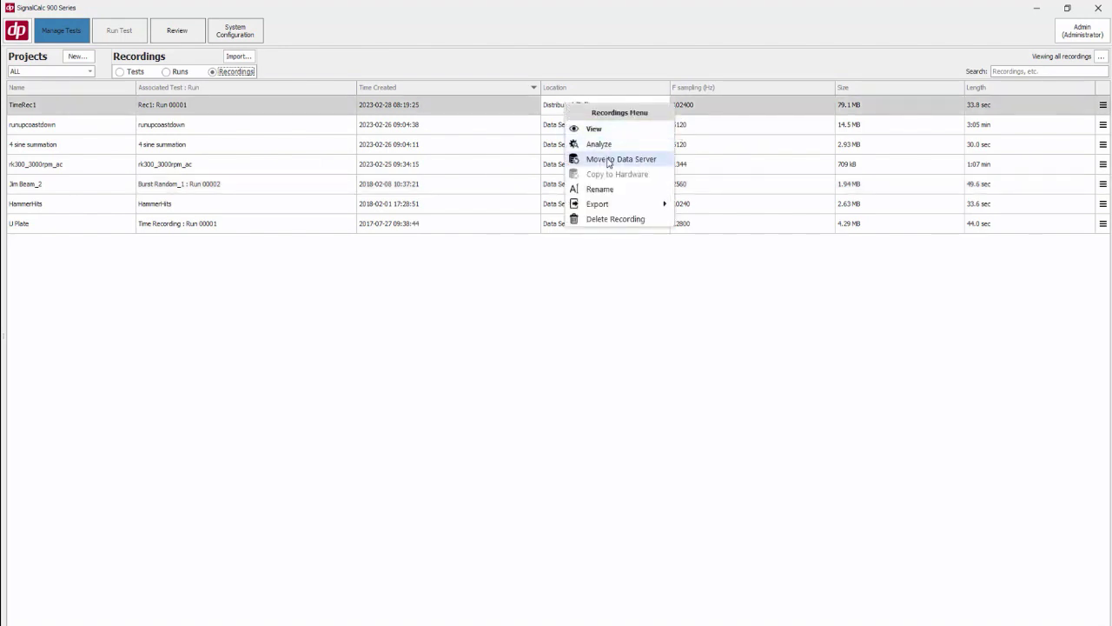
{"action": "left_click", "coordinate": [608, 162]}
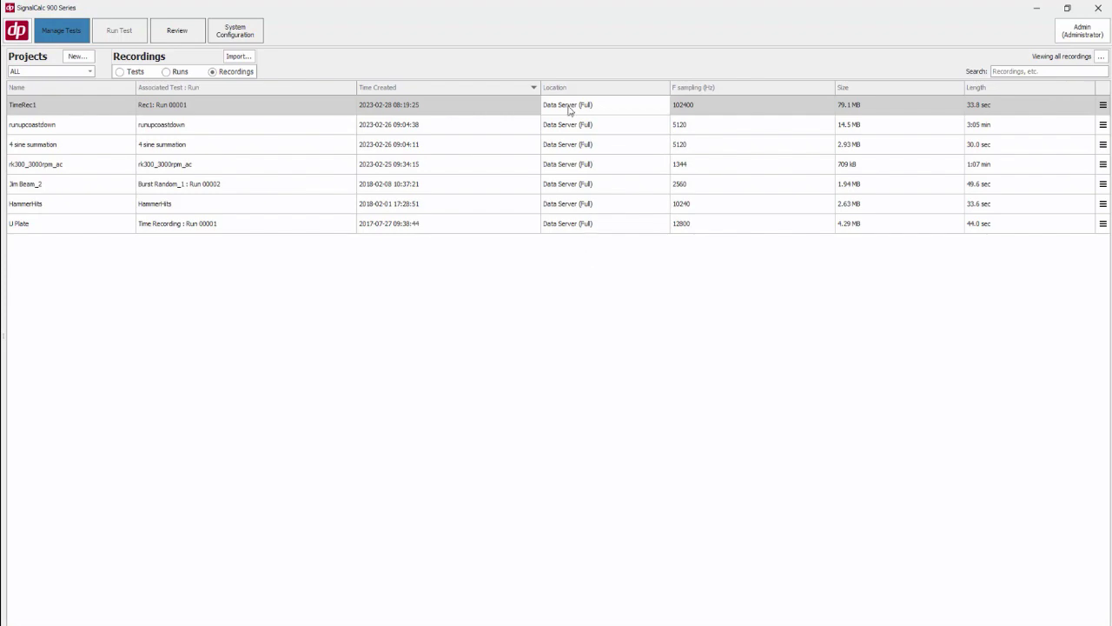
Open the TimeRec1 recording and preview the time histories of its channels
{"action": "mouse_move", "coordinate": [569, 109]}
{"action": "double_click", "coordinate": [102, 107]}
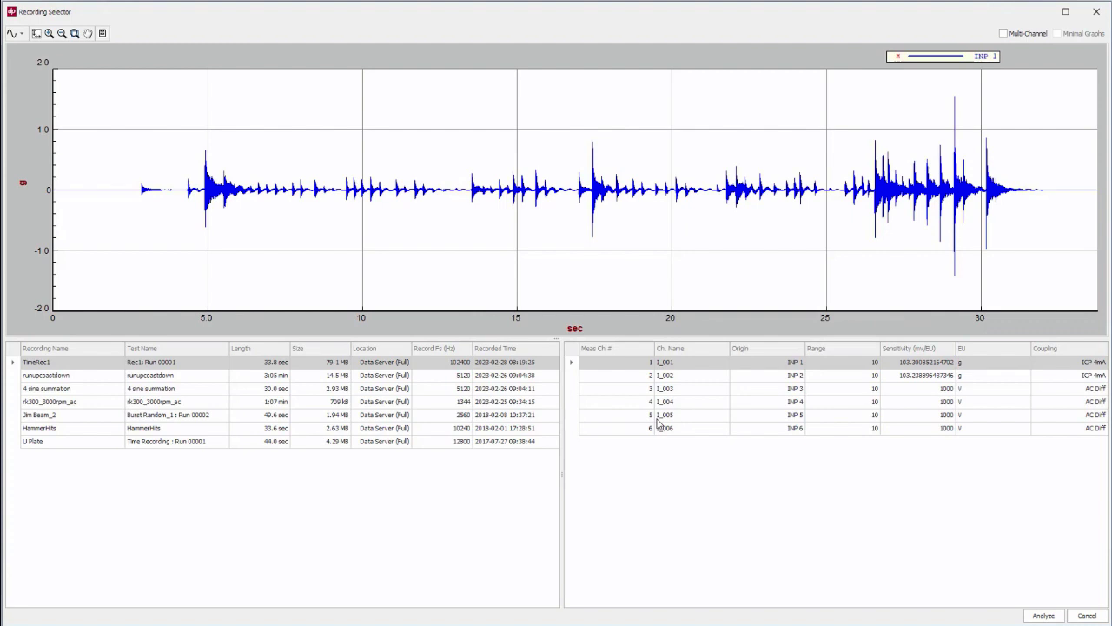
{"action": "left_click", "coordinate": [570, 378]}
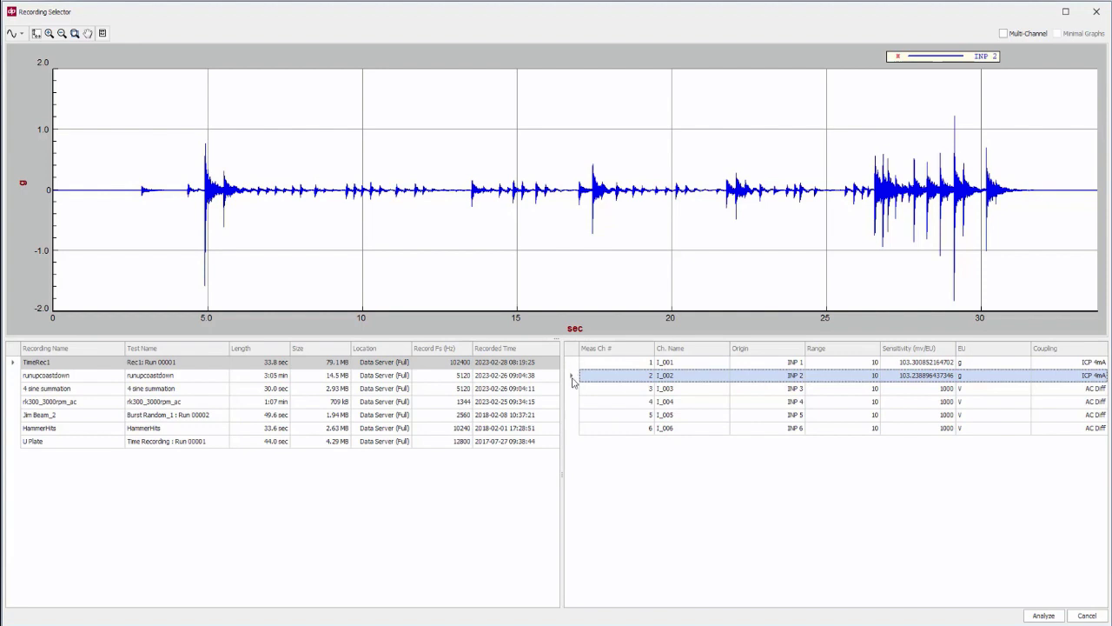
{"action": "left_click", "coordinate": [575, 417]}
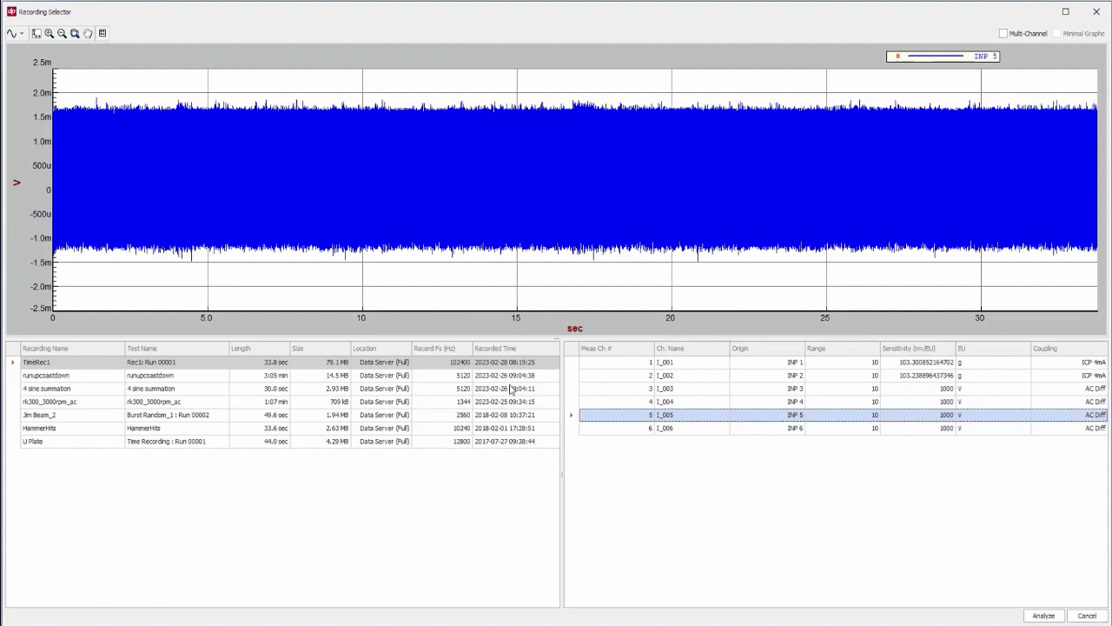
{"action": "left_click", "coordinate": [575, 364]}
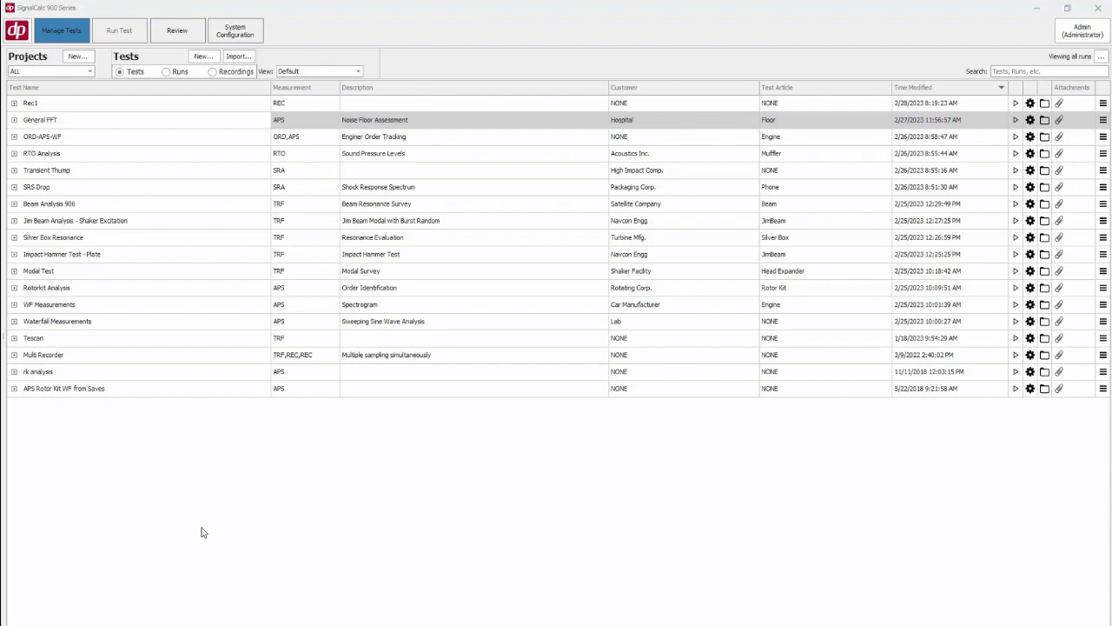
Create a new Auto-Power Spectrum test named APS+REC from the FFT Analysis template
{"action": "left_click", "coordinate": [202, 57]}
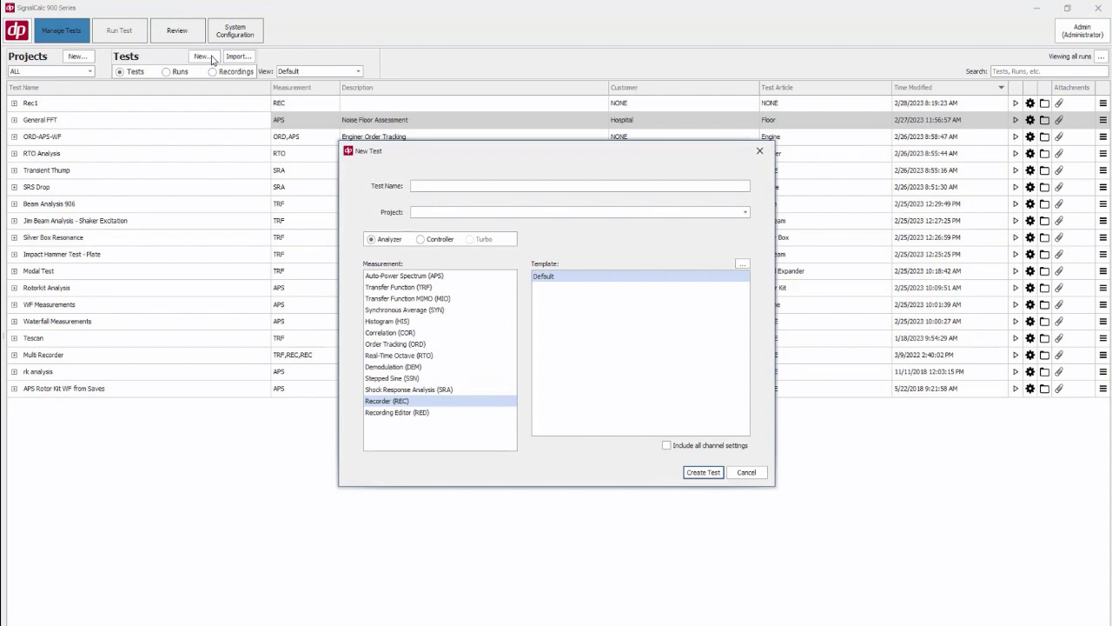
{"action": "left_click", "coordinate": [428, 277]}
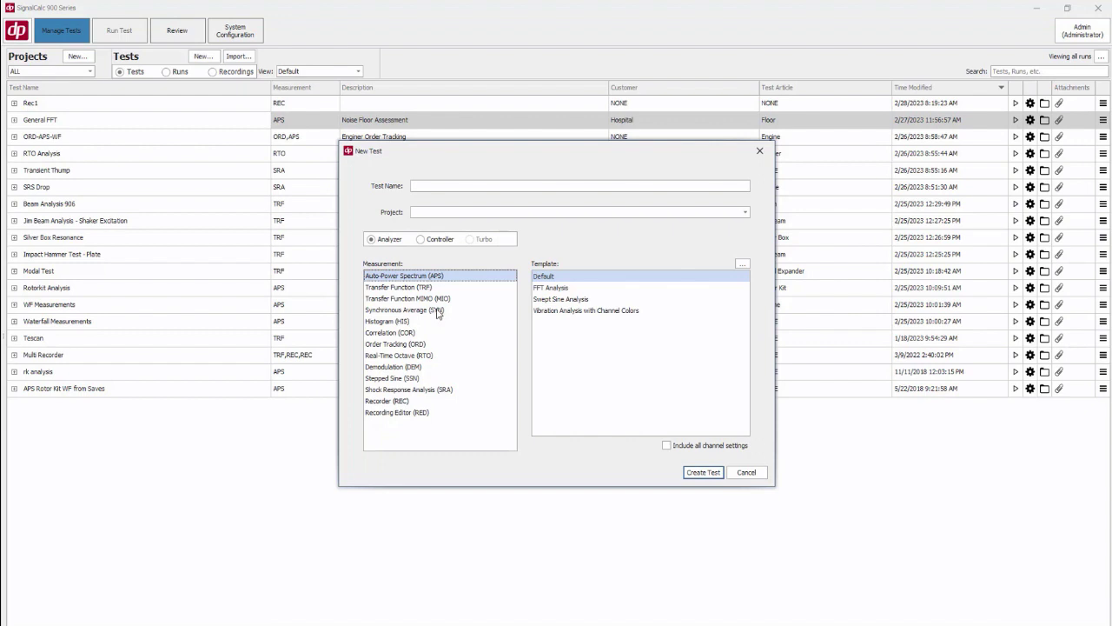
{"action": "left_click", "coordinate": [430, 186]}
{"action": "type", "text": "APS+REC"}
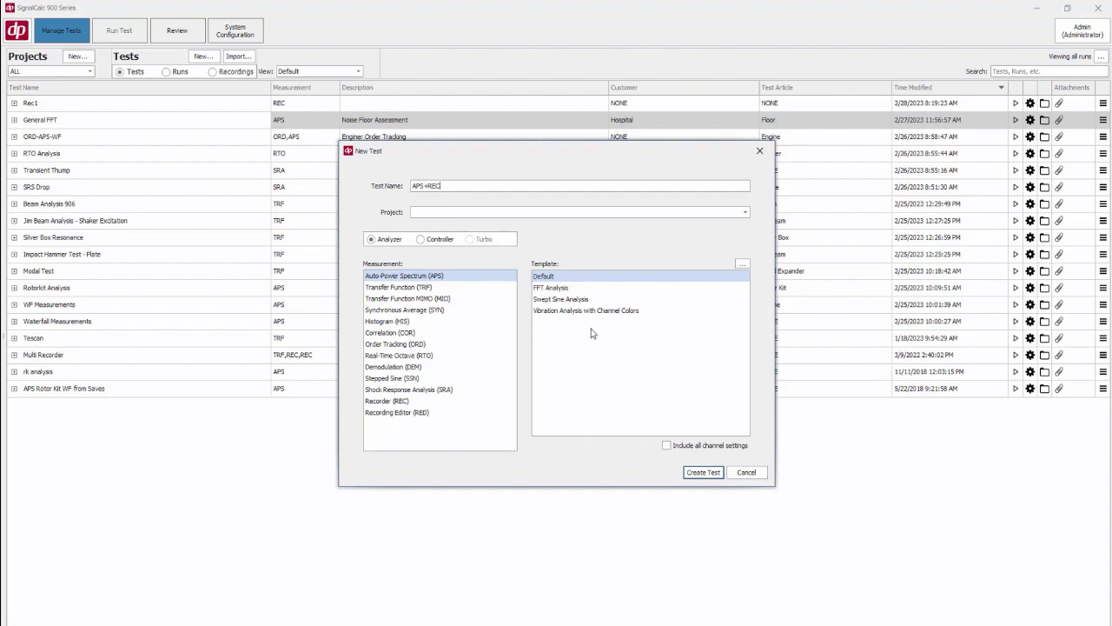
{"action": "left_click", "coordinate": [556, 290]}
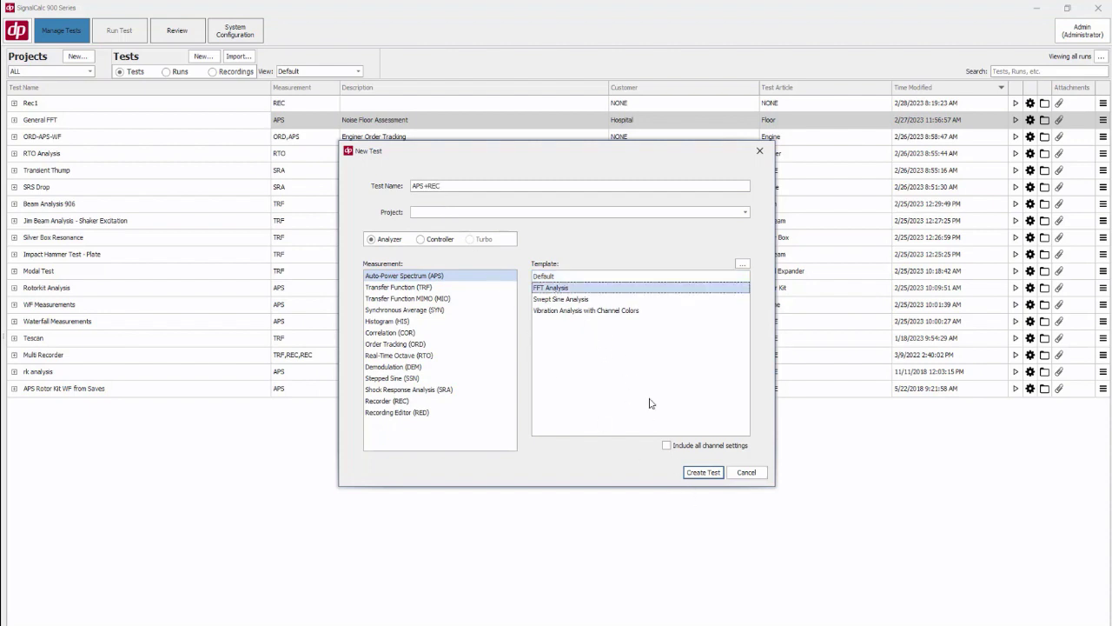
{"action": "left_click", "coordinate": [703, 472]}
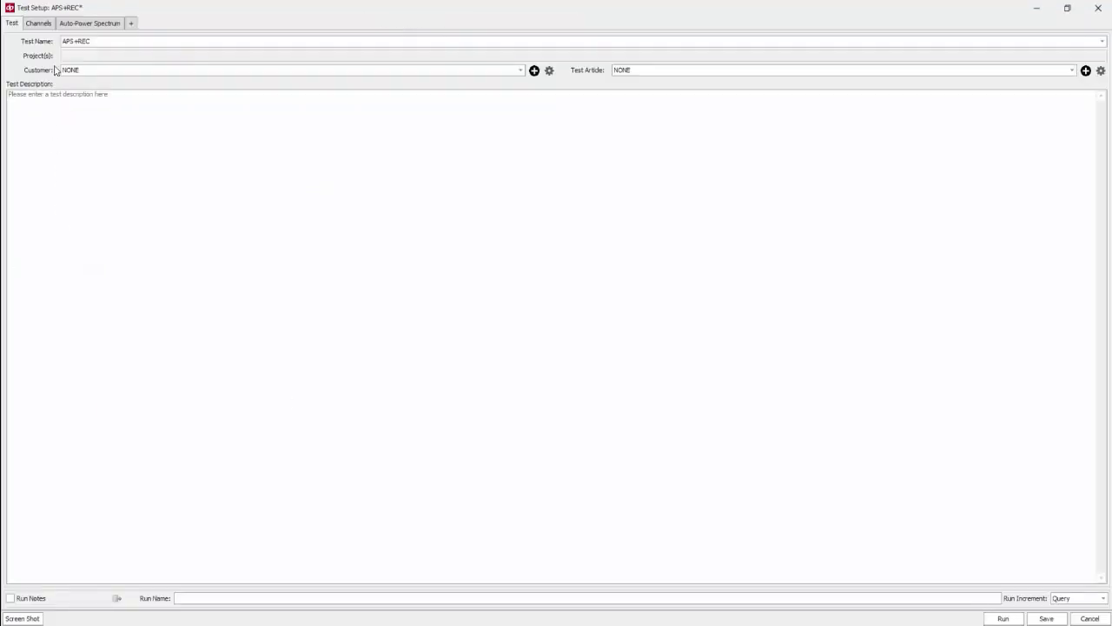
Select input channels 1 and 2 and read their TEDS sensor data
{"action": "left_click", "coordinate": [40, 24]}
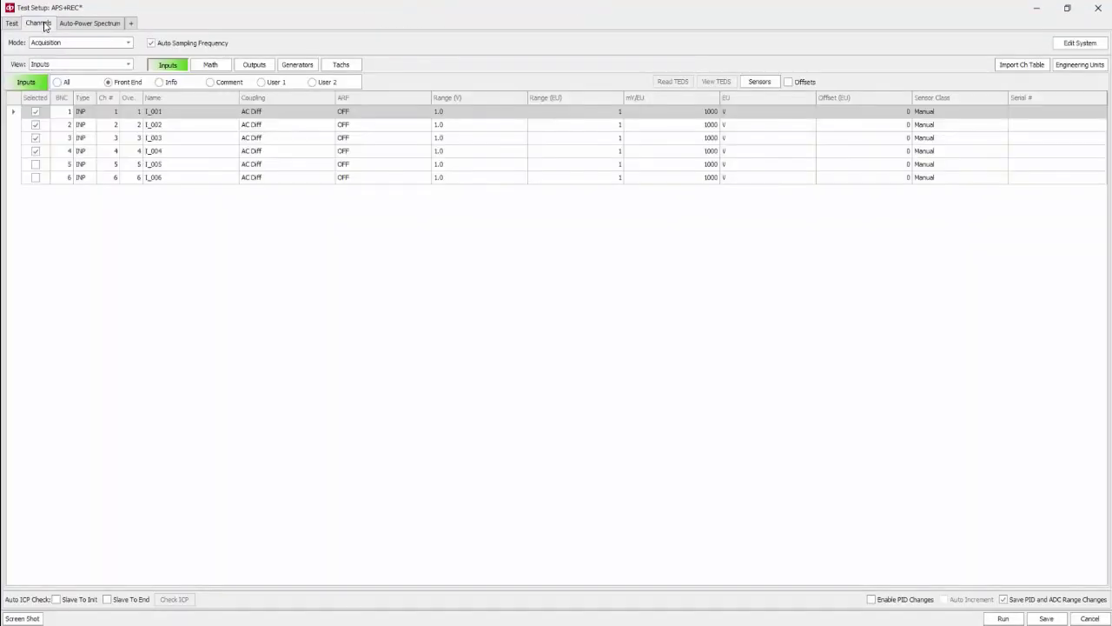
{"action": "left_click", "coordinate": [20, 124], "text": "shift"}
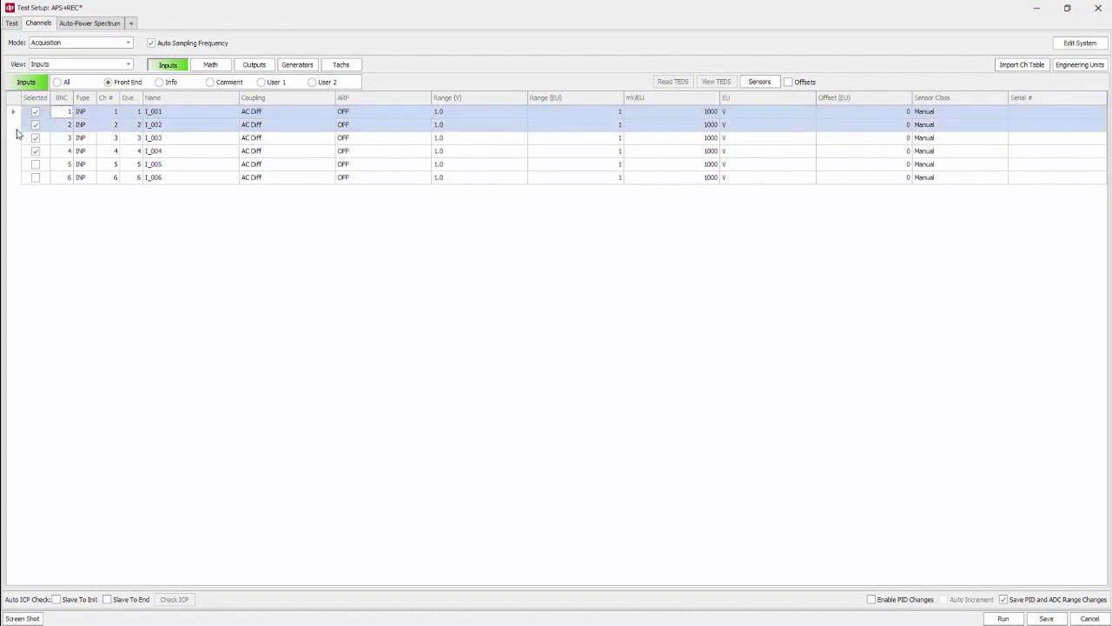
{"action": "left_click", "coordinate": [927, 113]}
{"action": "left_click", "coordinate": [927, 139]}
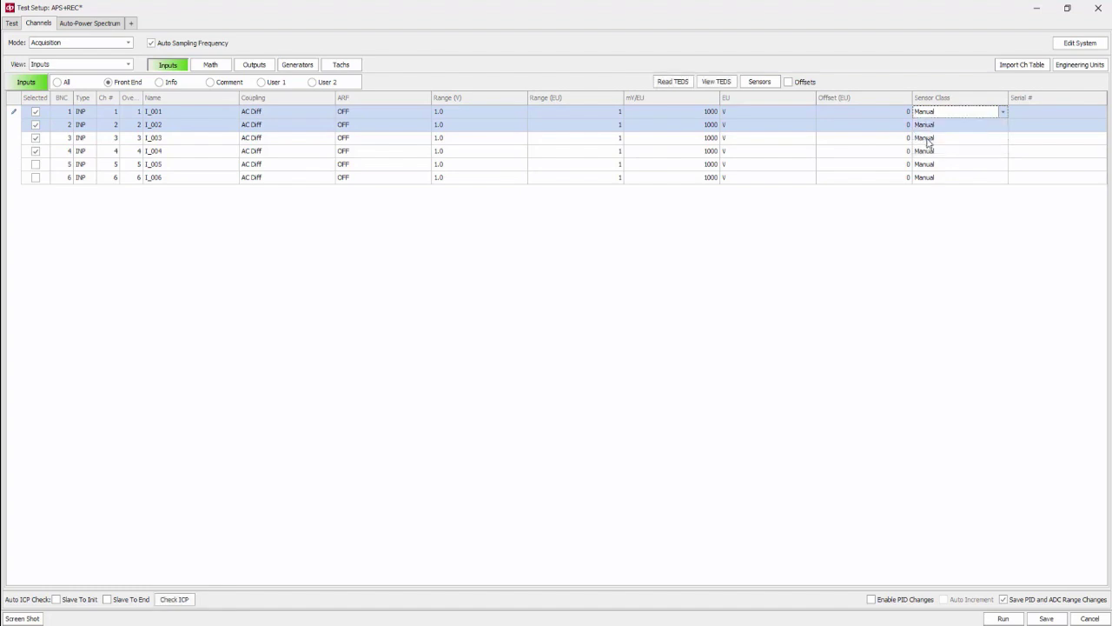
{"action": "left_click", "coordinate": [676, 82]}
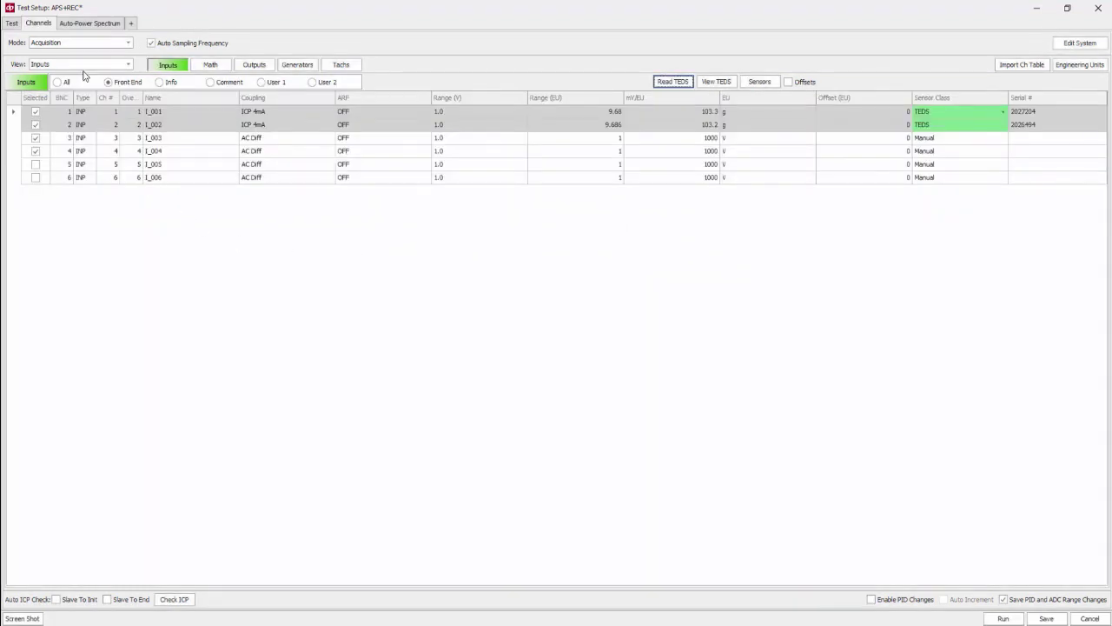
Add a Recorder measurement to the test
{"action": "left_click", "coordinate": [83, 27]}
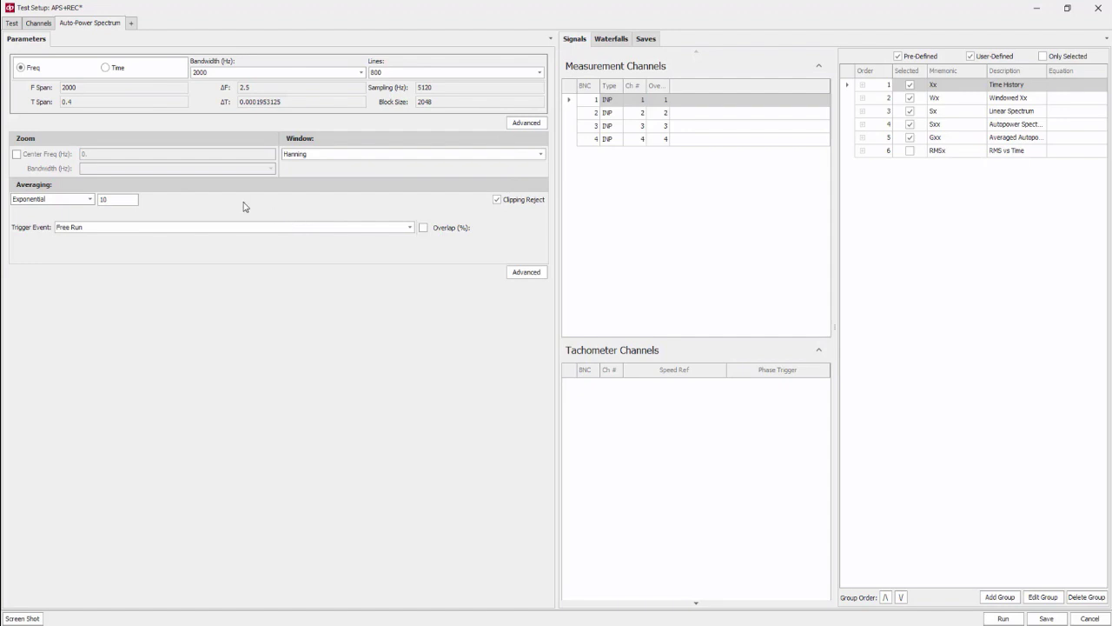
{"action": "left_click", "coordinate": [133, 23]}
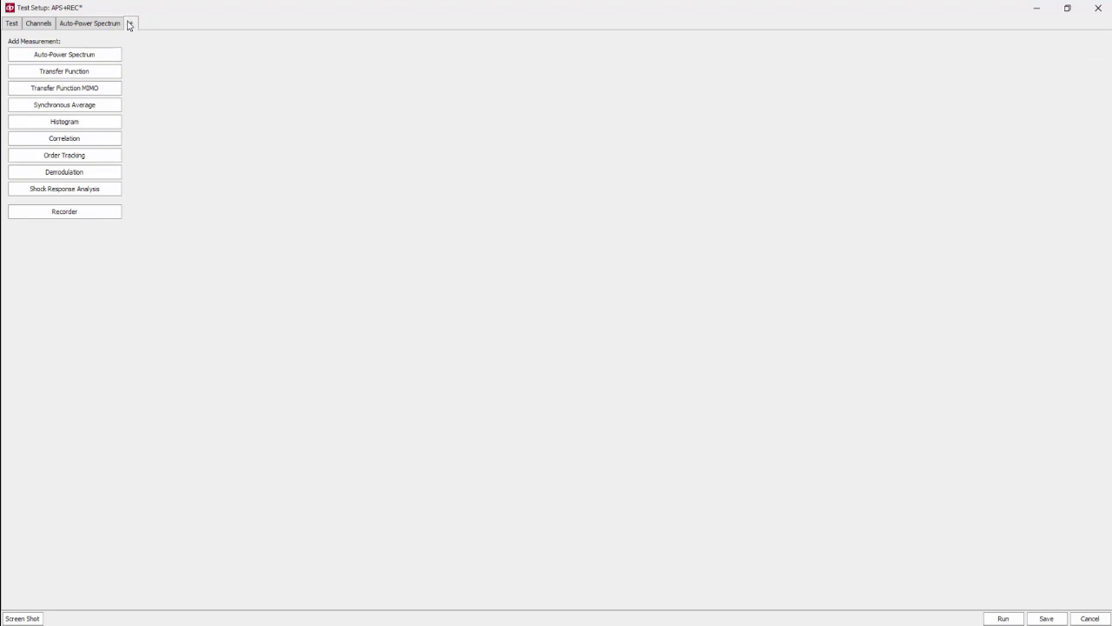
{"action": "left_click", "coordinate": [74, 210]}
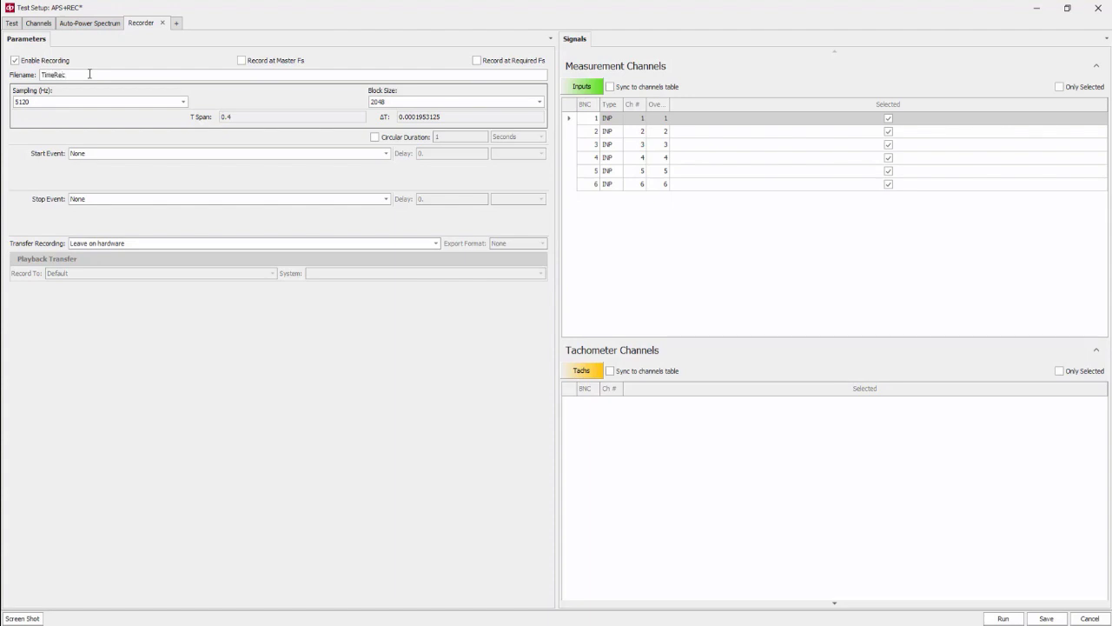
Set the recorder filename to TimeRec2
{"action": "left_click", "coordinate": [86, 74]}
{"action": "left_click", "coordinate": [95, 25]}
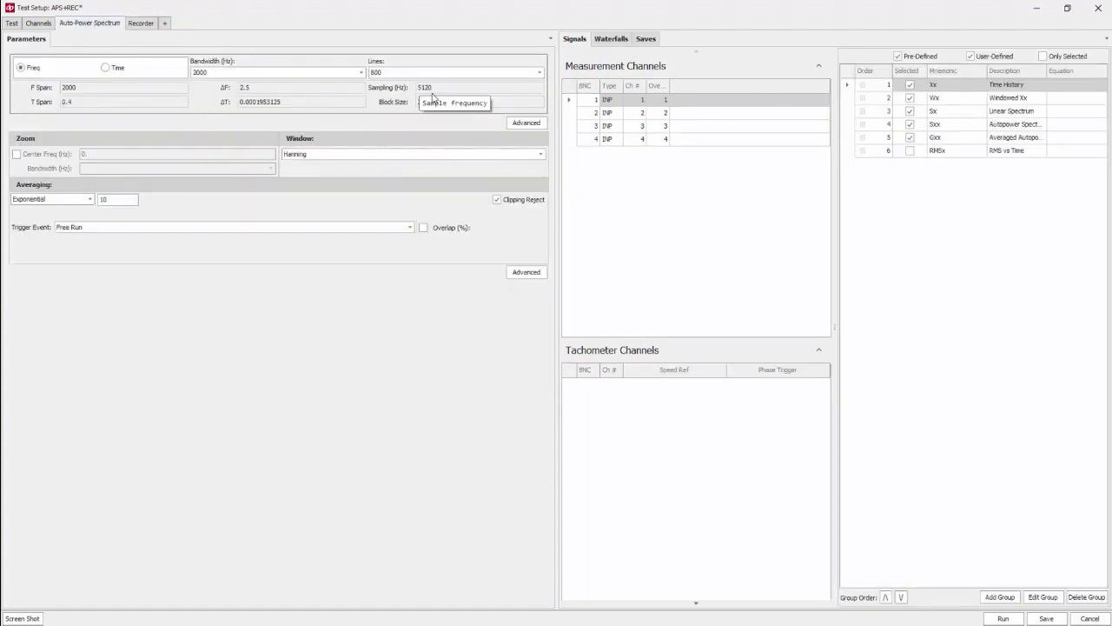
{"action": "left_click", "coordinate": [143, 24]}
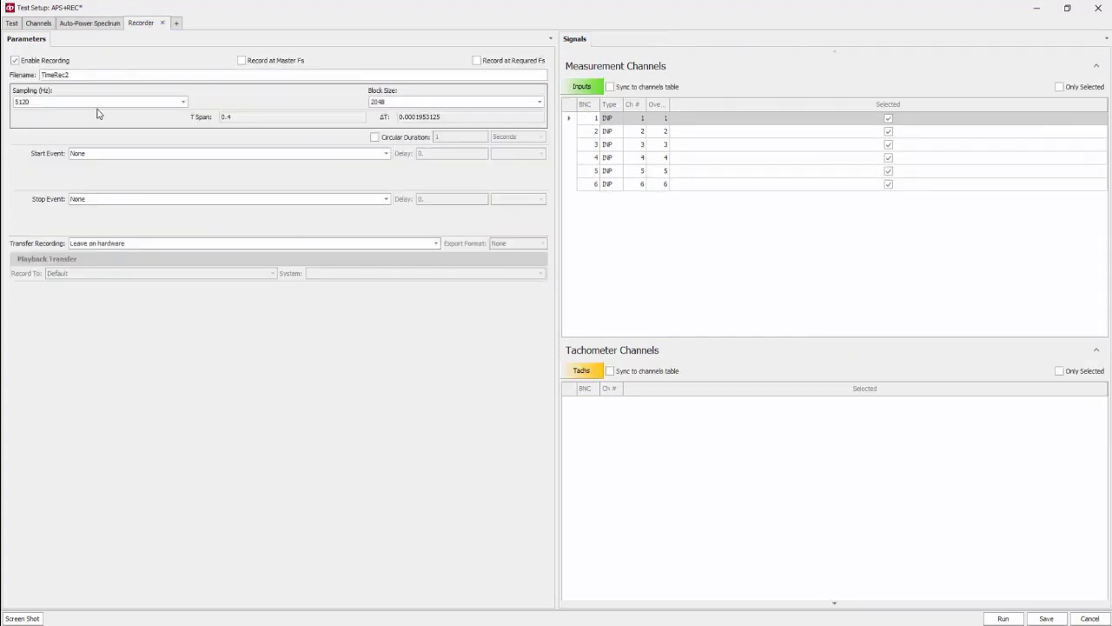
Set the recorder sampling rate to 10240 Hz
{"action": "left_click", "coordinate": [183, 103]}
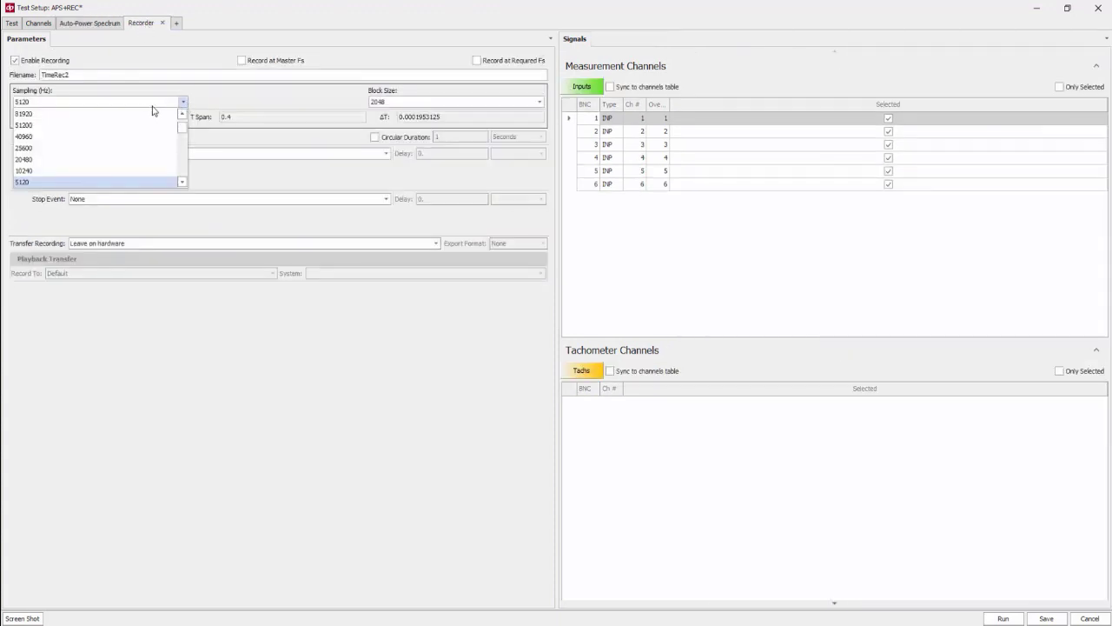
{"action": "left_click", "coordinate": [53, 171]}
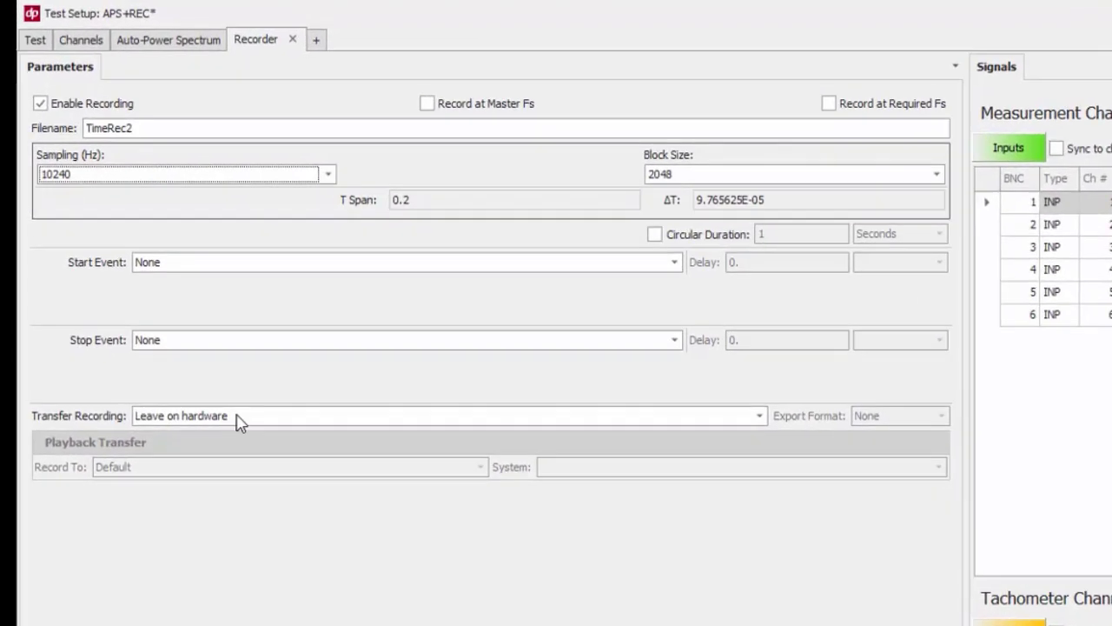
Set transfer recording to To data server on test end with Matlab export format
{"action": "left_click", "coordinate": [132, 245]}
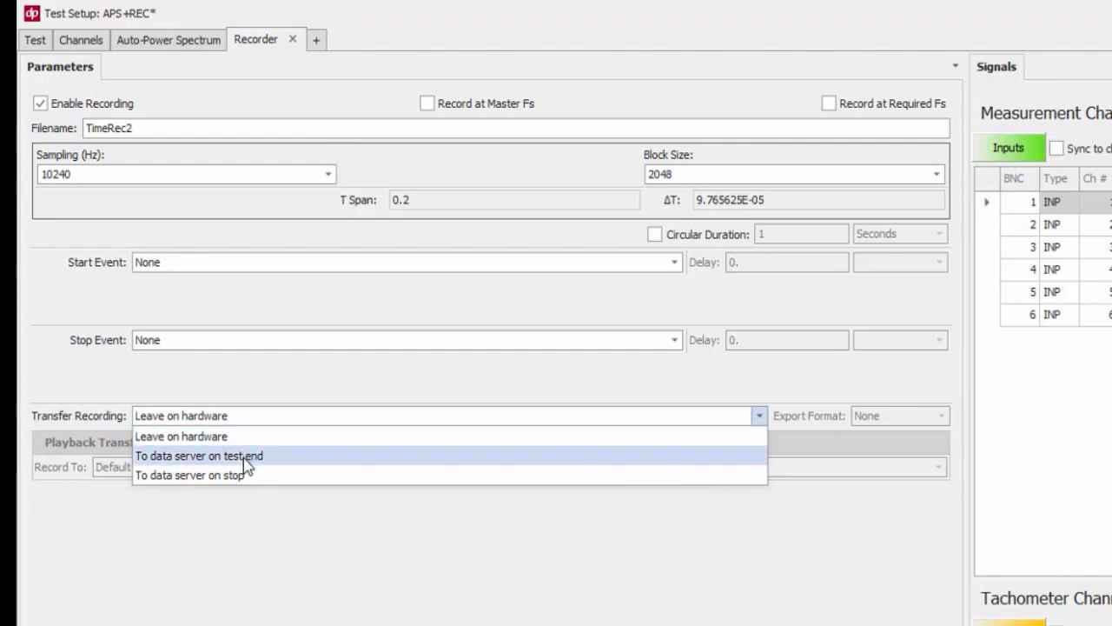
{"action": "left_click", "coordinate": [247, 456]}
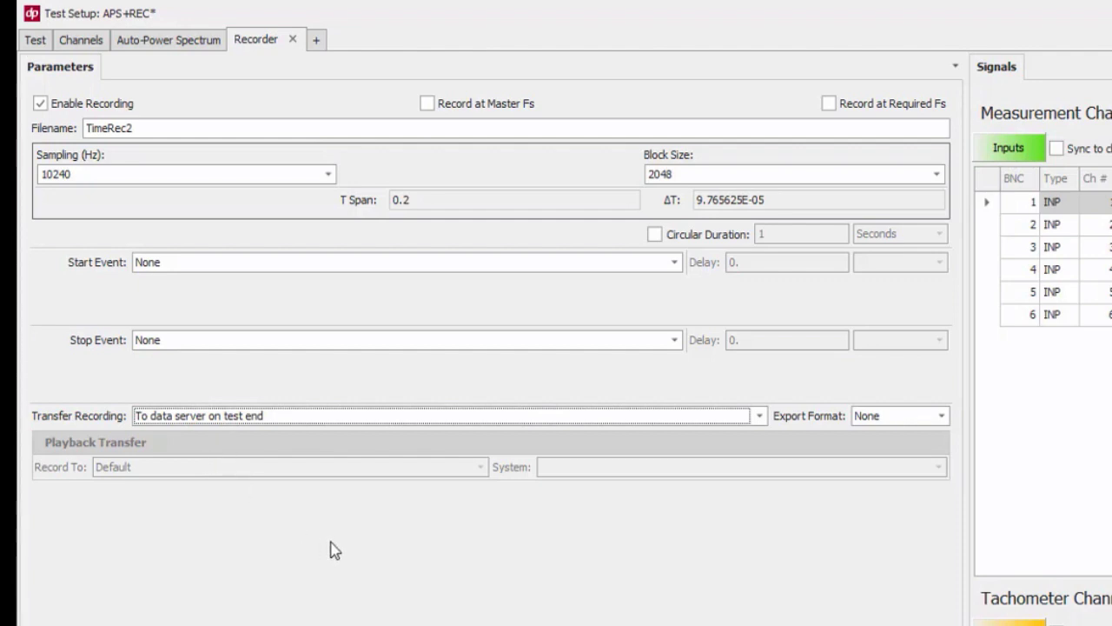
{"action": "left_click", "coordinate": [910, 421]}
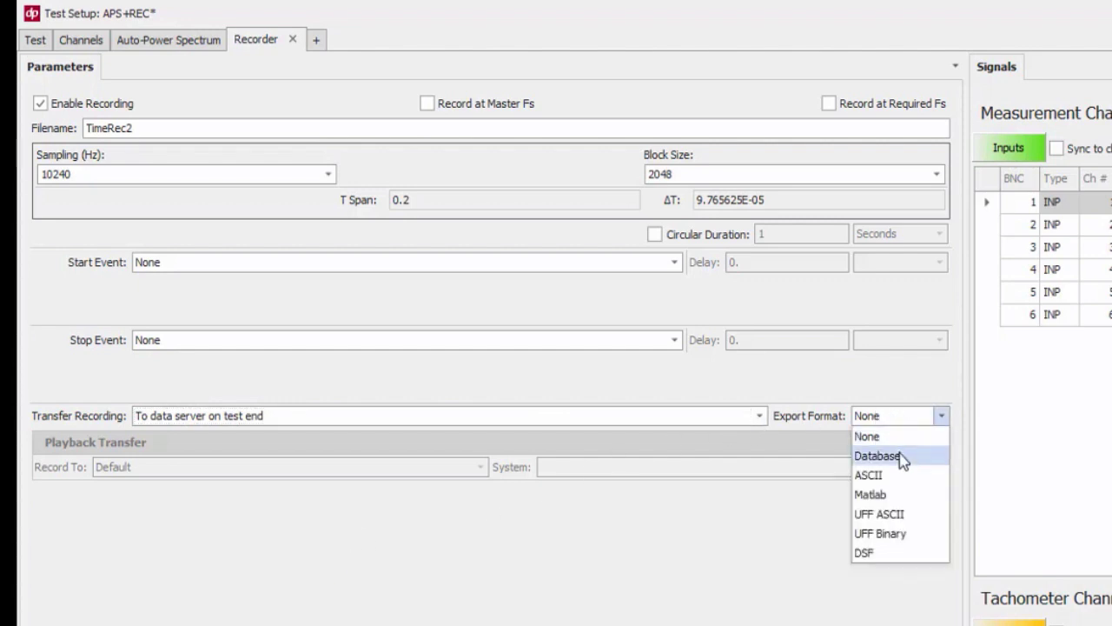
{"action": "left_click", "coordinate": [897, 497]}
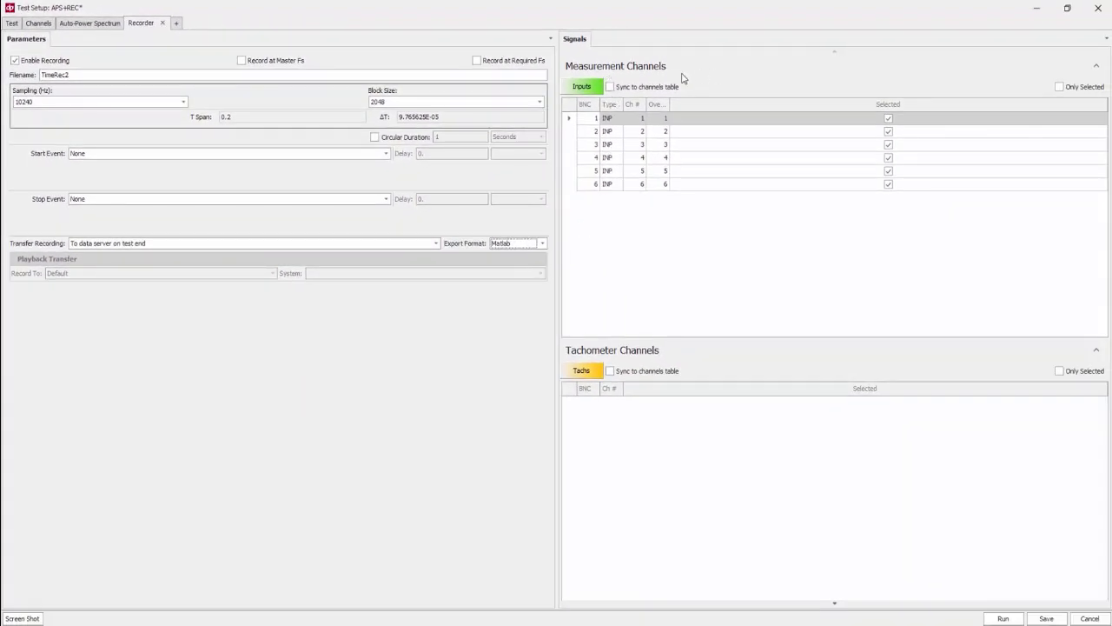
Sync the recorder channels to the channels table and deselect input channels 3 and 4
{"action": "left_click", "coordinate": [611, 87]}
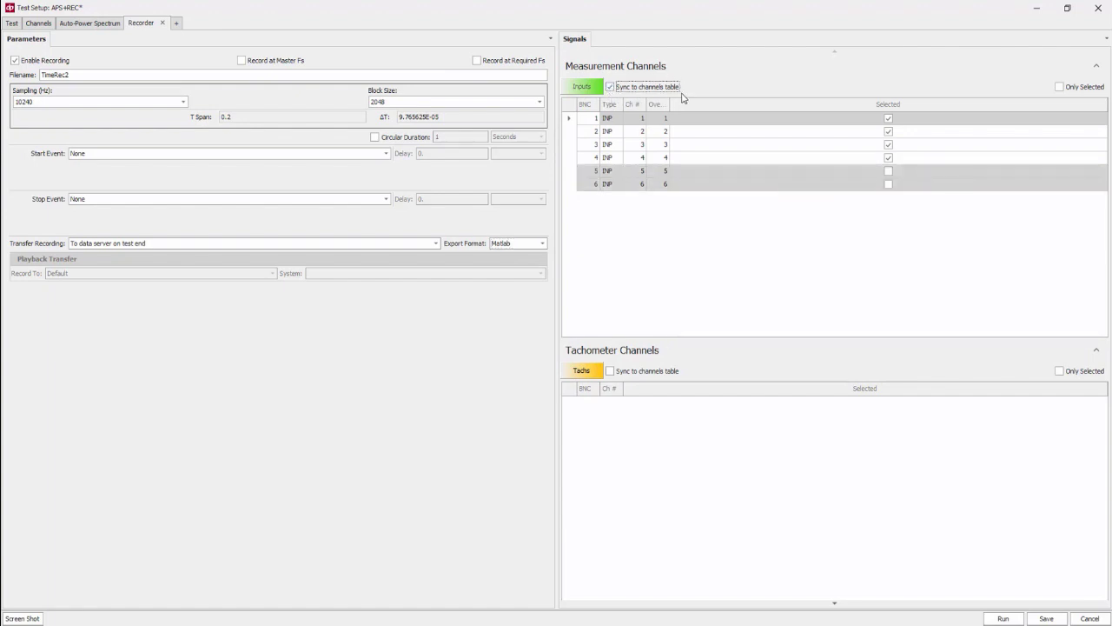
{"action": "left_click", "coordinate": [40, 24]}
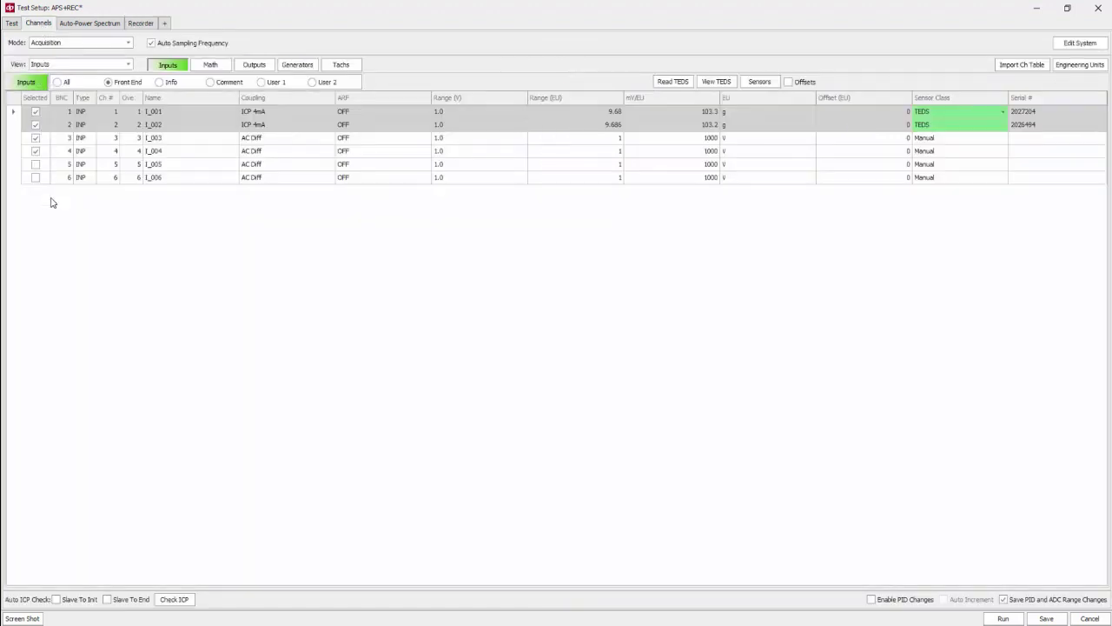
{"action": "left_click", "coordinate": [36, 138]}
{"action": "left_click", "coordinate": [35, 150]}
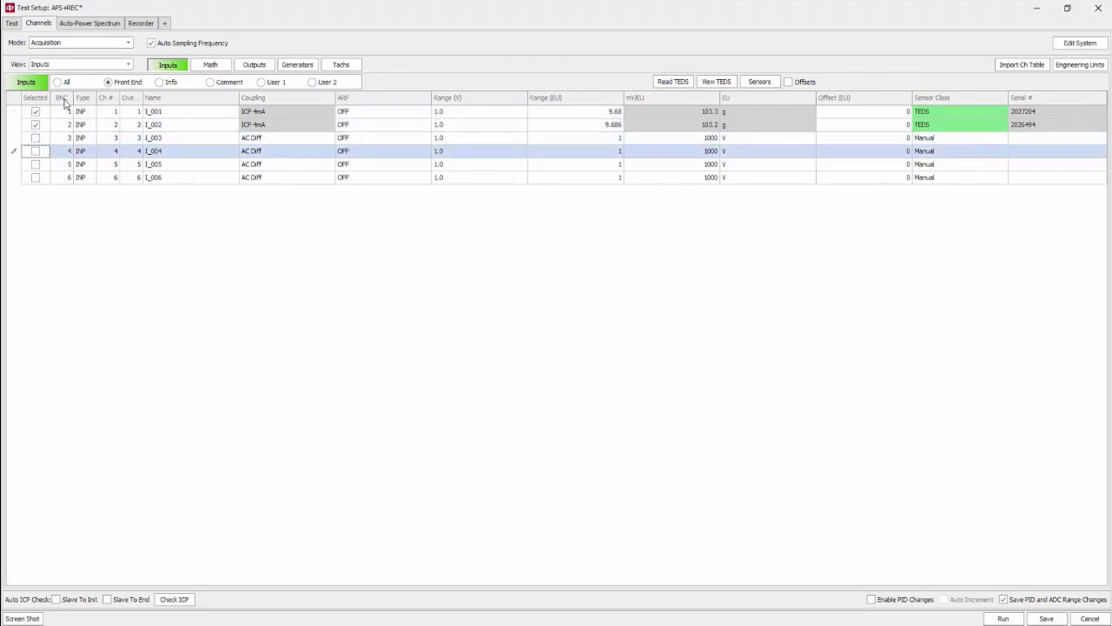
Save the test setup under the name APS+REC and launch it for running
{"action": "left_click", "coordinate": [146, 27]}
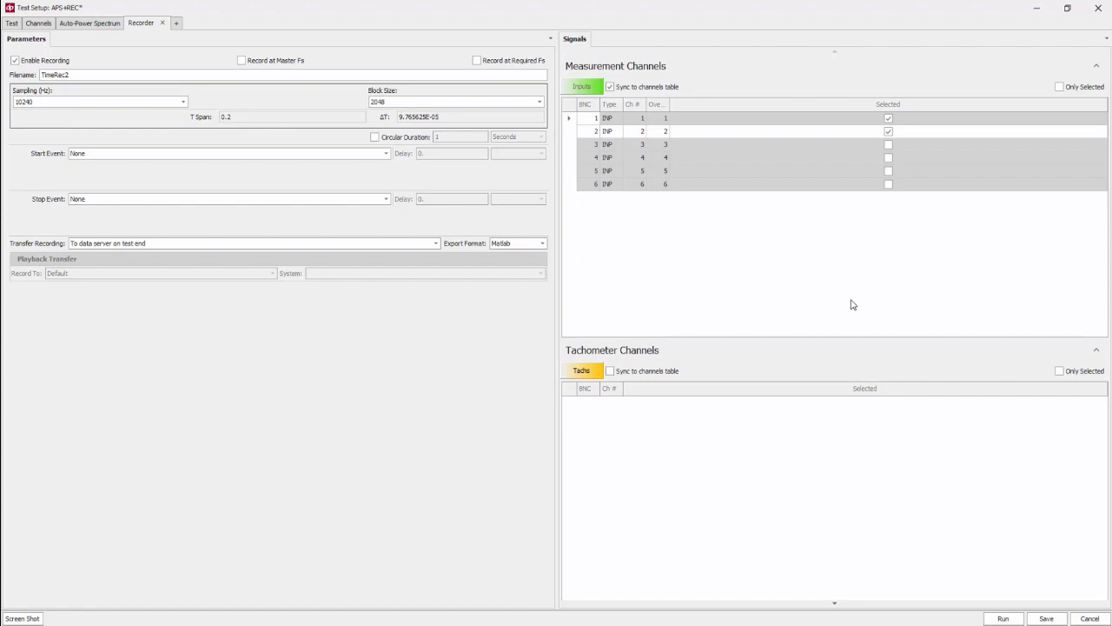
{"action": "left_click", "coordinate": [1002, 618]}
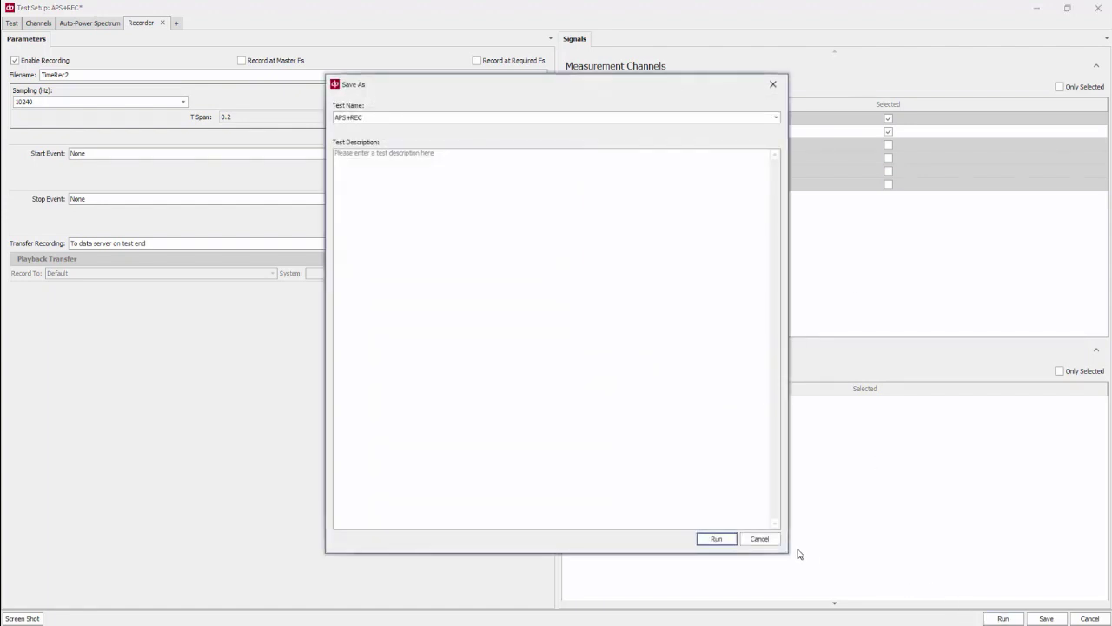
{"action": "left_click", "coordinate": [726, 538]}
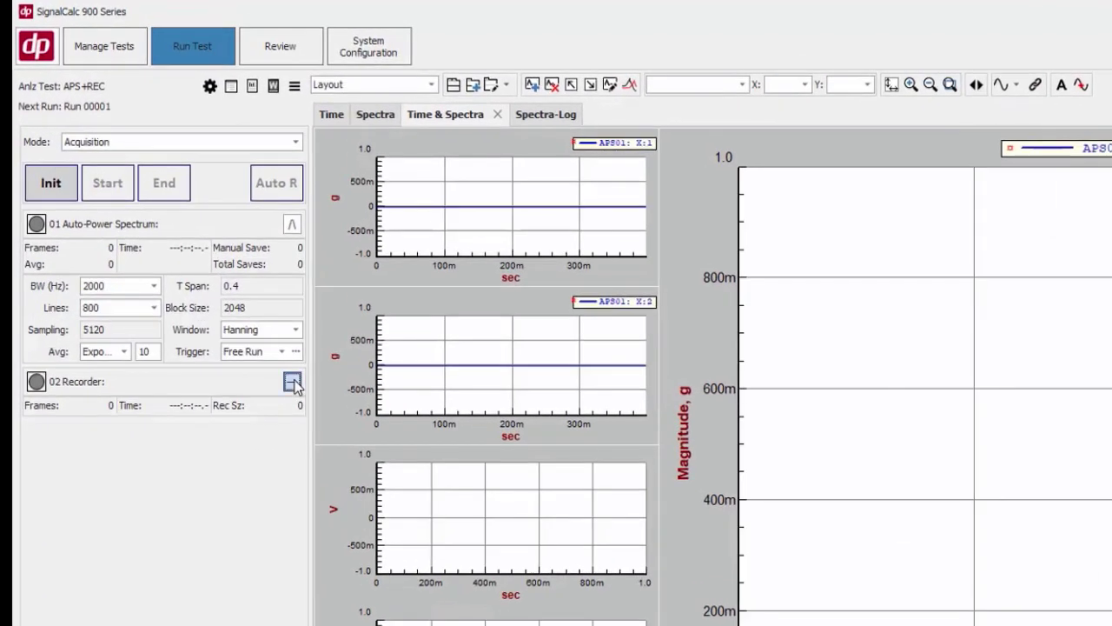
Expand the recorder status panel, initialize the test, confirm the recording requirements, and start the acquisition
{"action": "left_click", "coordinate": [196, 265]}
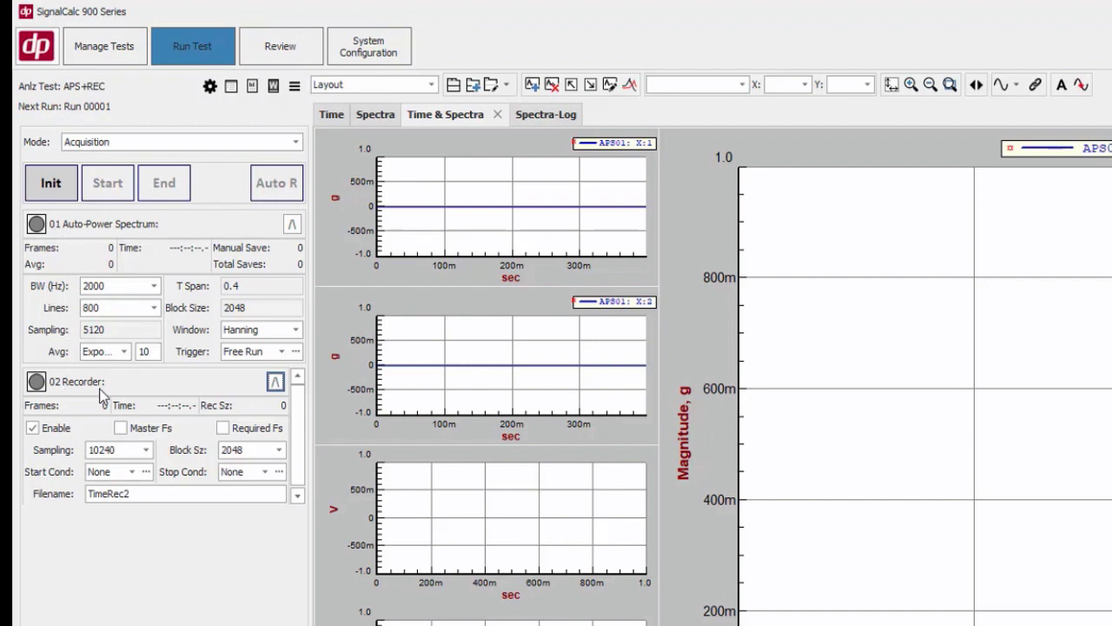
{"action": "left_click", "coordinate": [60, 198]}
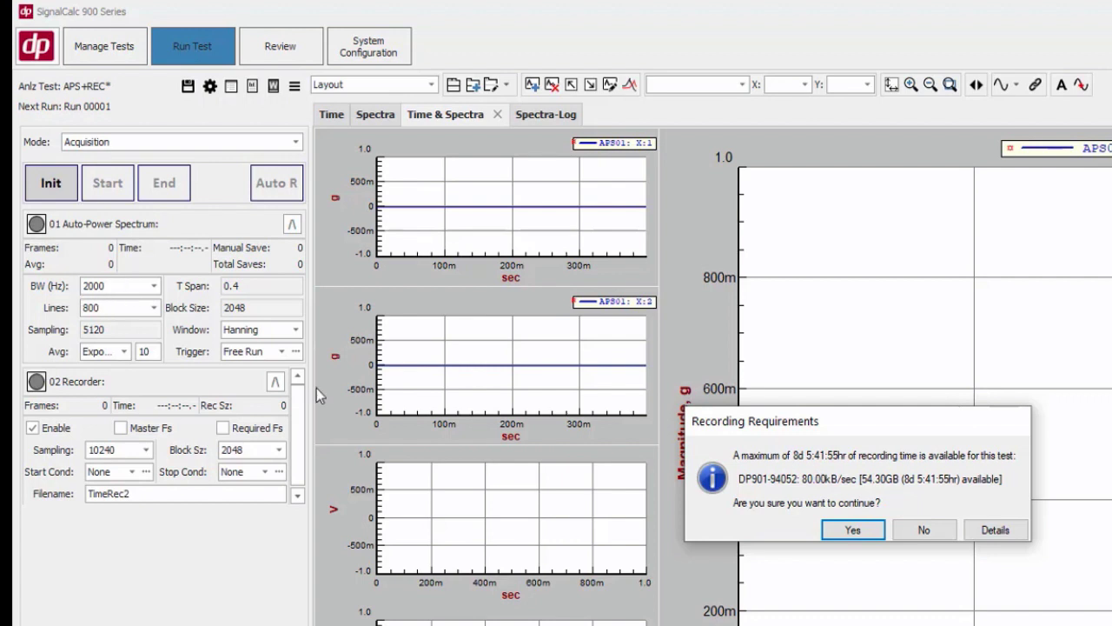
{"action": "left_click", "coordinate": [834, 531]}
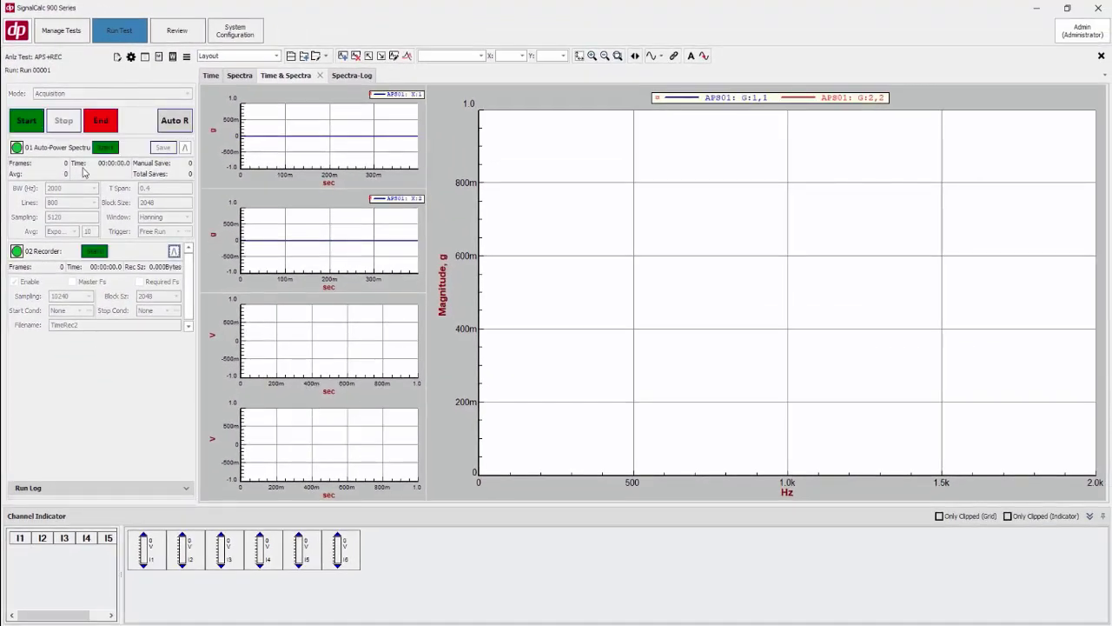
{"action": "left_click", "coordinate": [17, 121]}
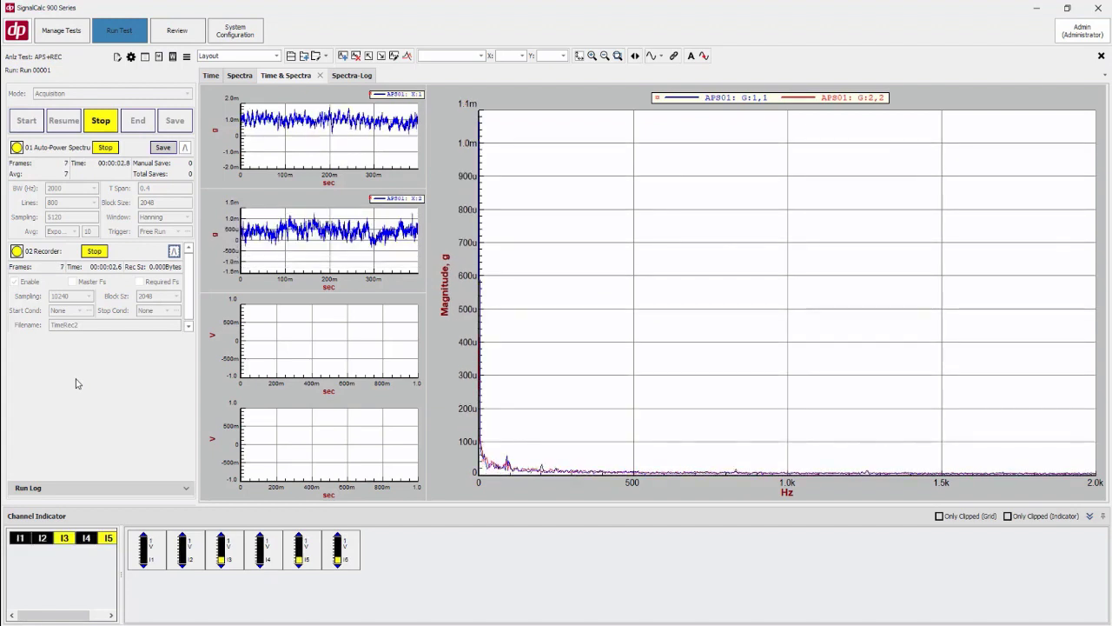
Dock the Spectra display beside the Time display so time histories and spectra show side by side
{"action": "left_click", "coordinate": [210, 76]}
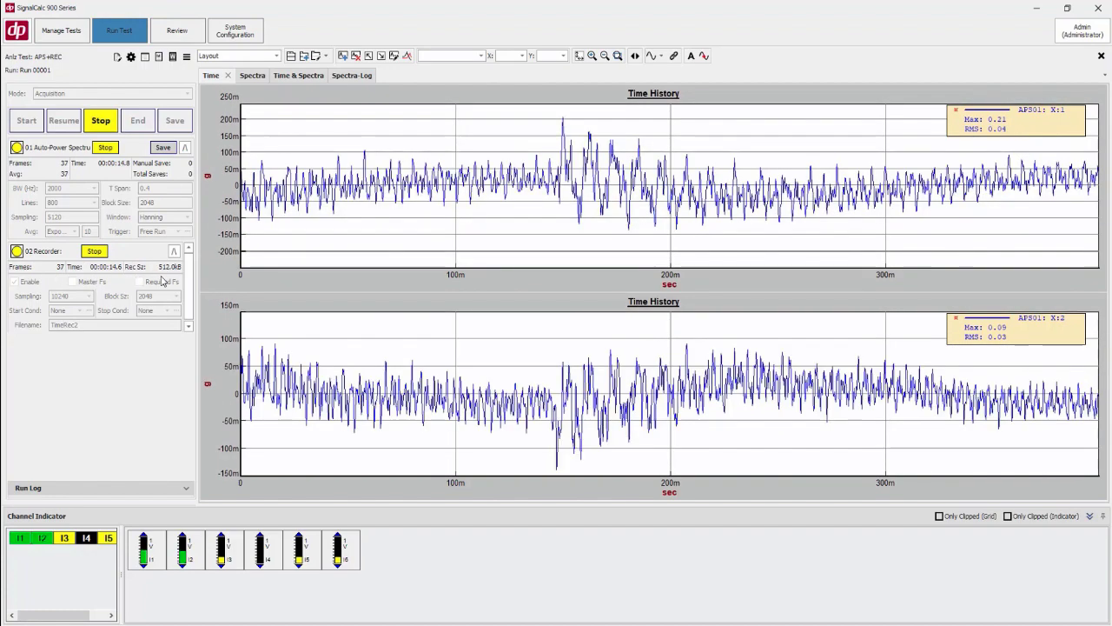
{"action": "left_click", "coordinate": [260, 77]}
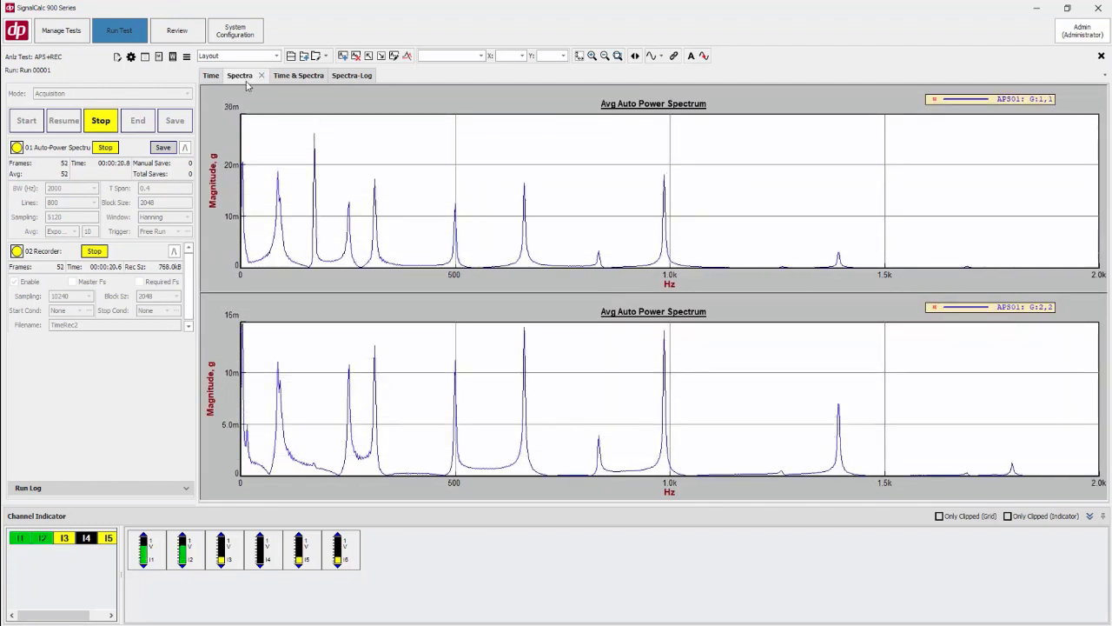
{"action": "left_click_drag", "start_coordinate": [240, 75], "coordinate": [679, 285]}
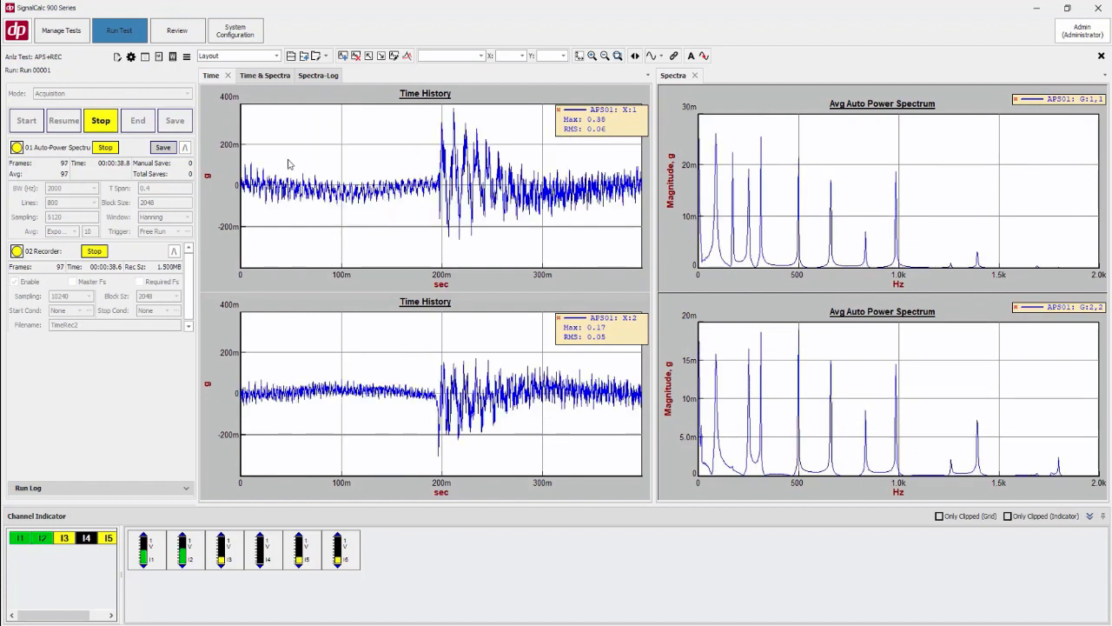
Stop and end the run, then close the recording transfer status window
{"action": "left_click", "coordinate": [110, 125]}
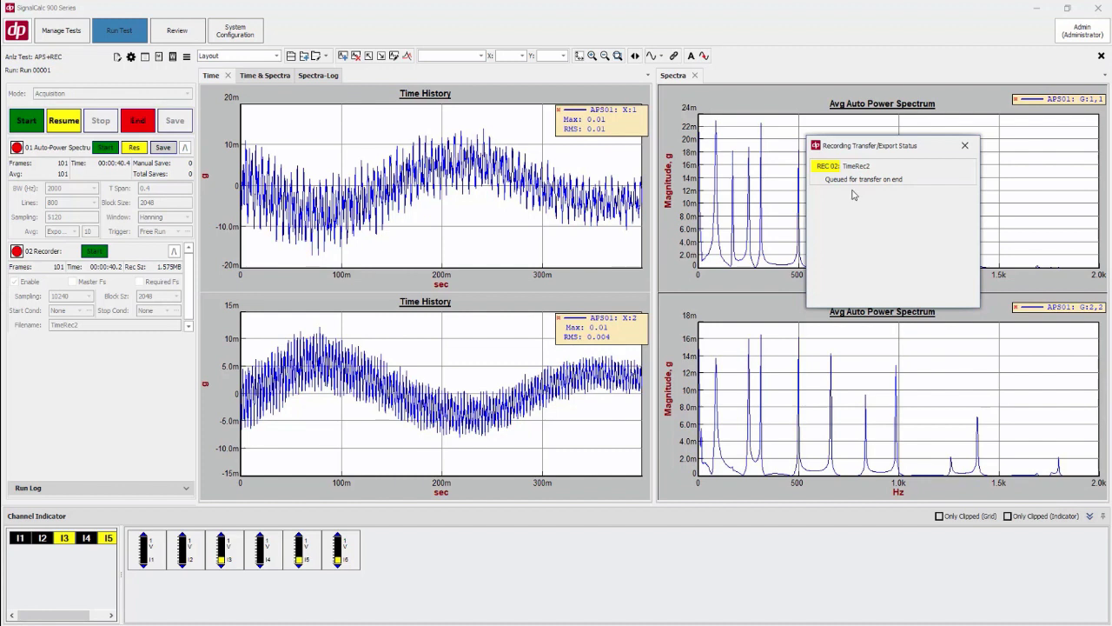
{"action": "left_click", "coordinate": [143, 124]}
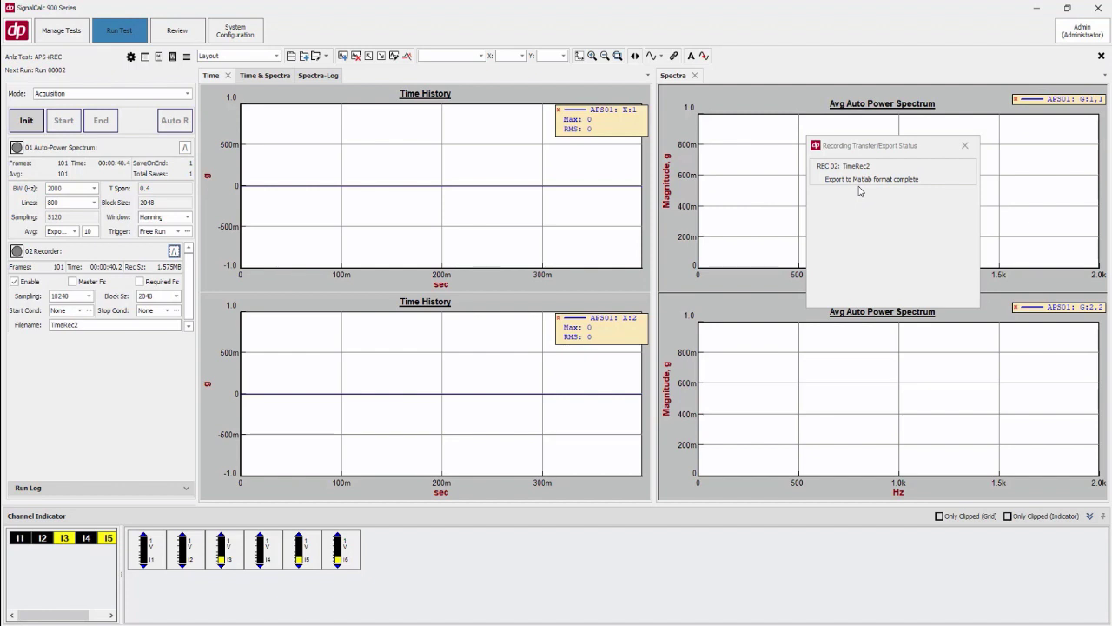
{"action": "left_click", "coordinate": [964, 145]}
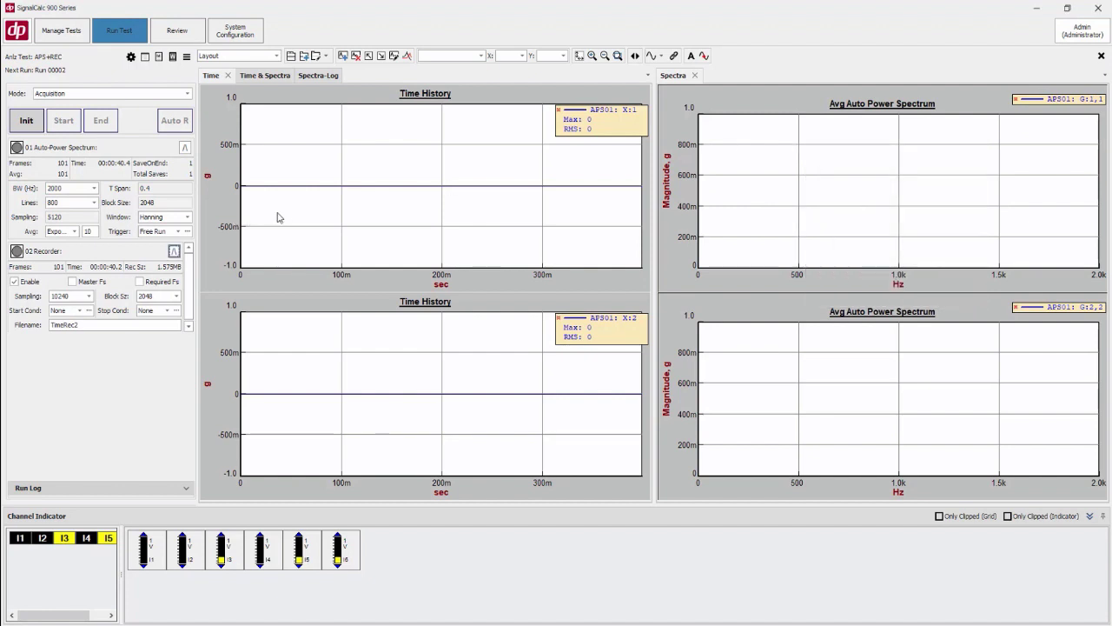
Switch to the recordings list in test management and inspect the details of the TimeRec2 recording
{"action": "left_click", "coordinate": [1100, 56]}
{"action": "left_click", "coordinate": [554, 344]}
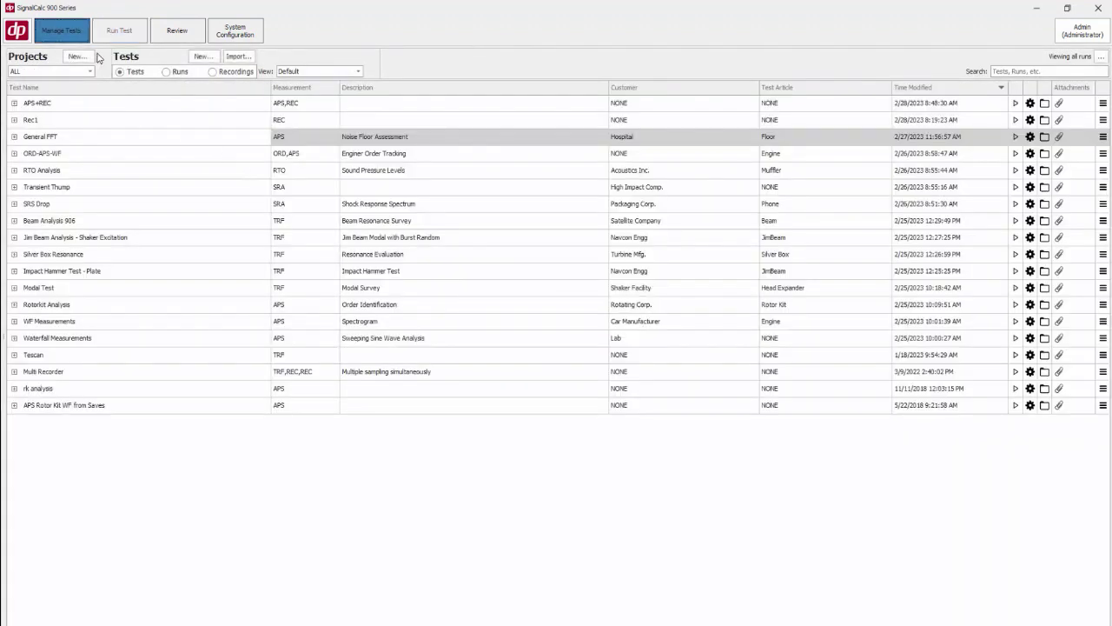
{"action": "left_click", "coordinate": [213, 72]}
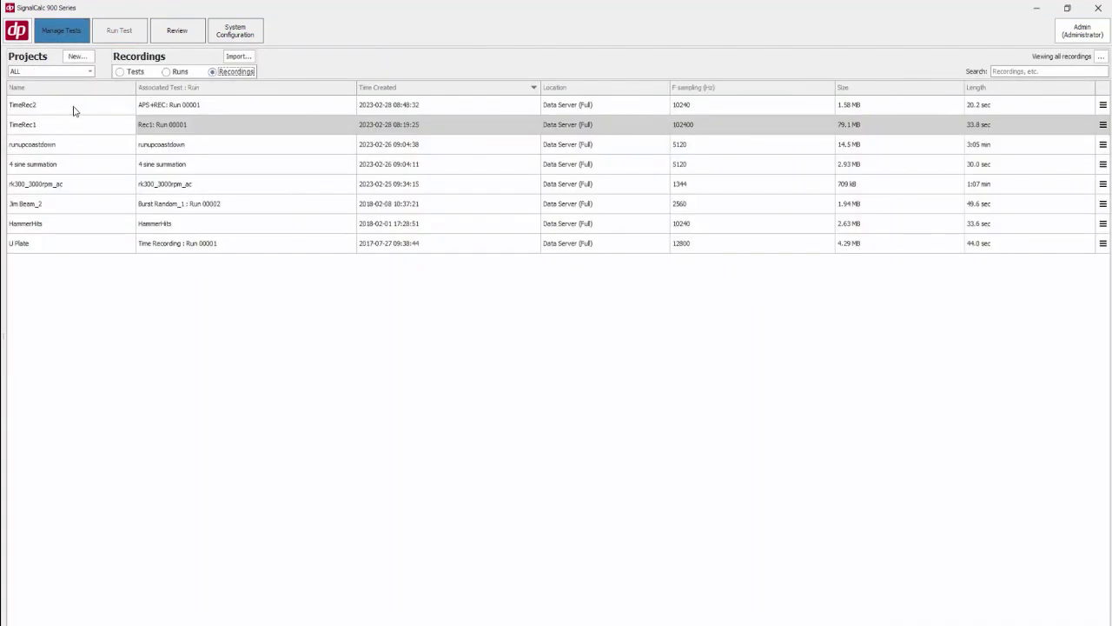
{"action": "mouse_move", "coordinate": [41, 106]}
{"action": "mouse_move", "coordinate": [159, 110]}
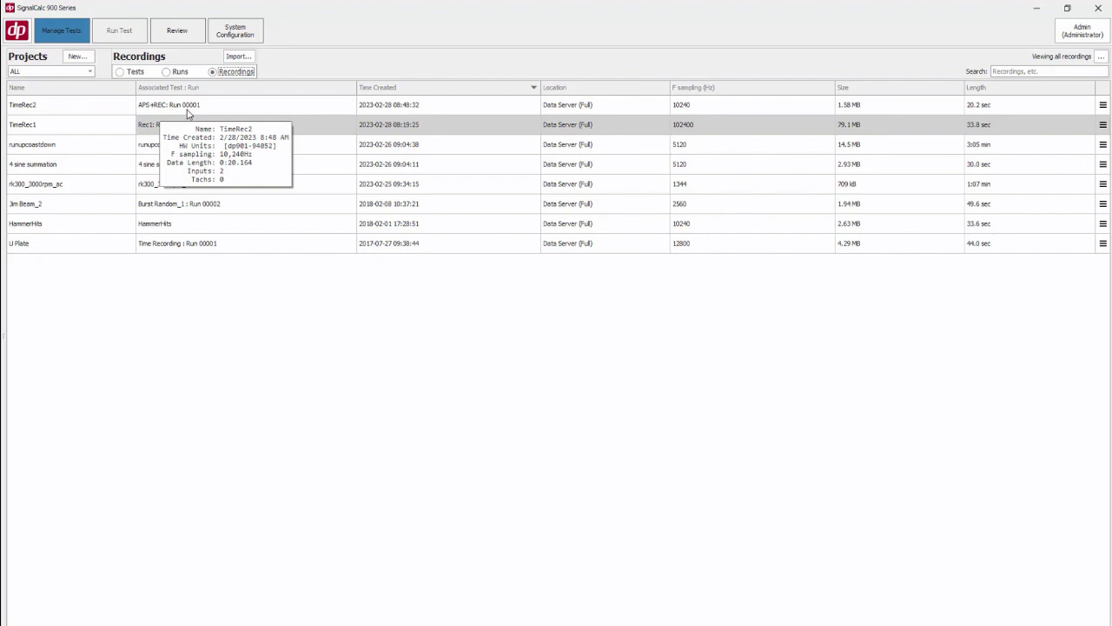
{"action": "mouse_move", "coordinate": [565, 109]}
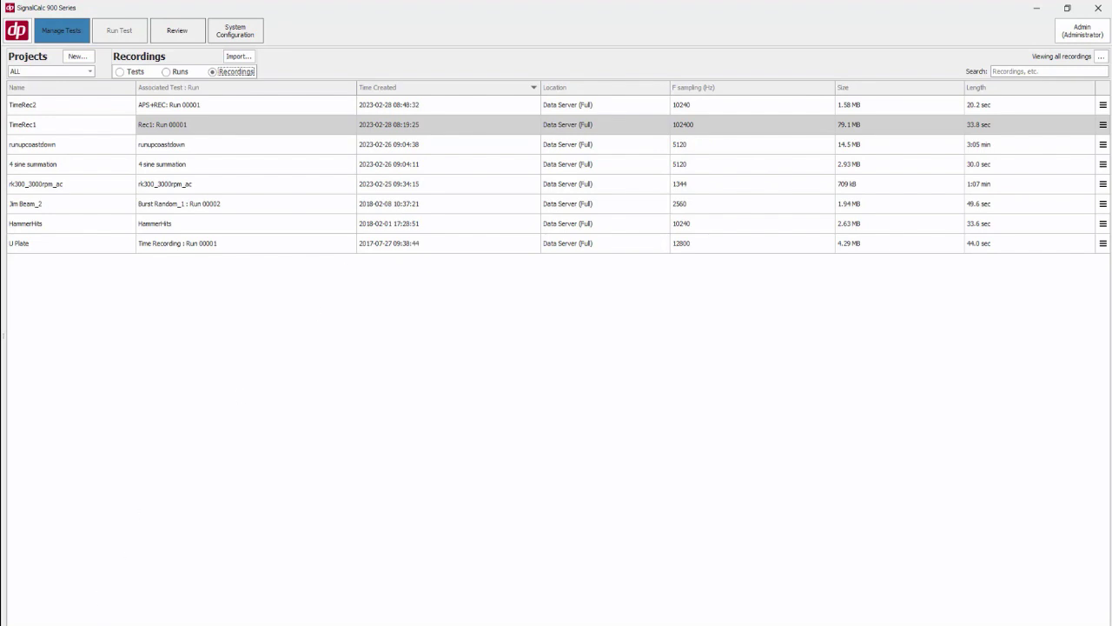
Open File Explorer and browse Documents > DataPhysics > Recordings > APS+Rec > Run 00001 to locate TimeRec2.mat
{"action": "right_click", "coordinate": [84, 624]}
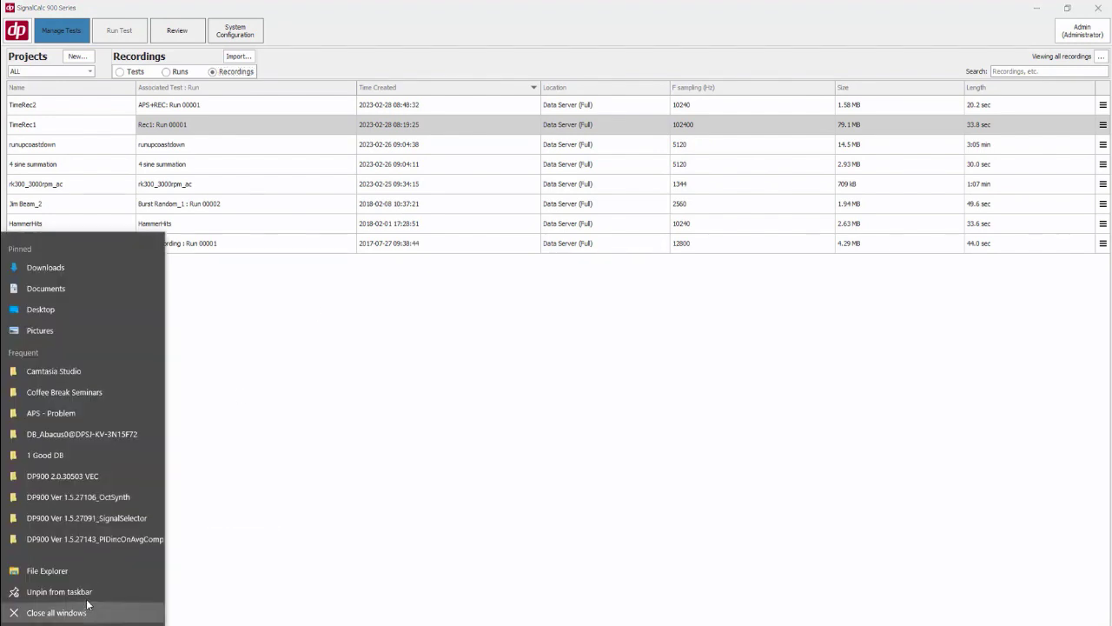
{"action": "left_click", "coordinate": [84, 573]}
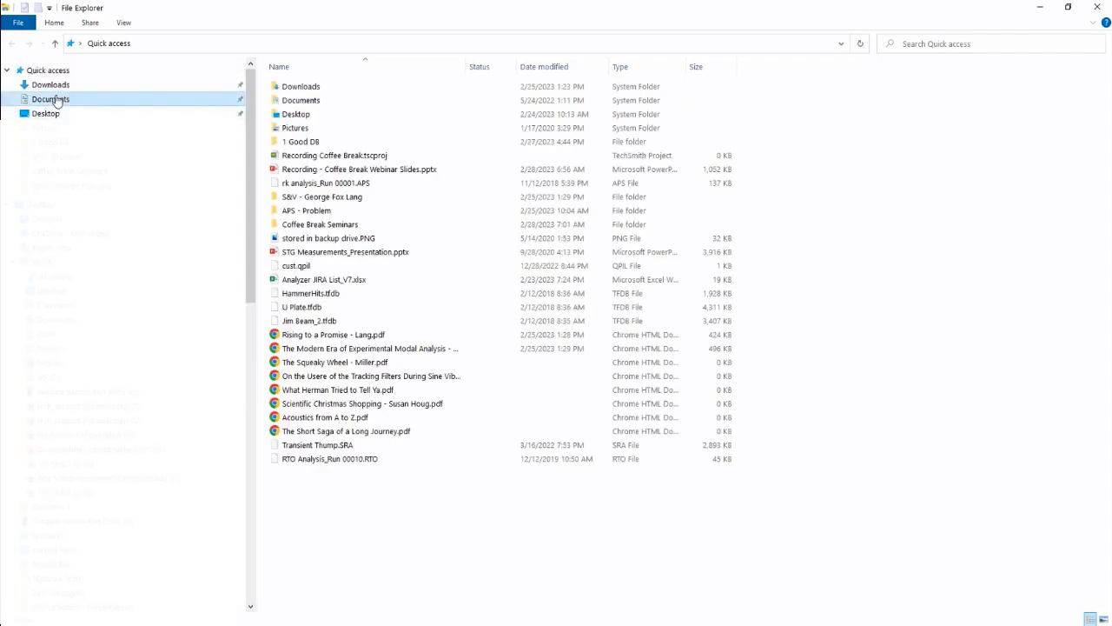
{"action": "left_click", "coordinate": [54, 99]}
{"action": "left_click", "coordinate": [294, 116]}
{"action": "double_click", "coordinate": [293, 115]}
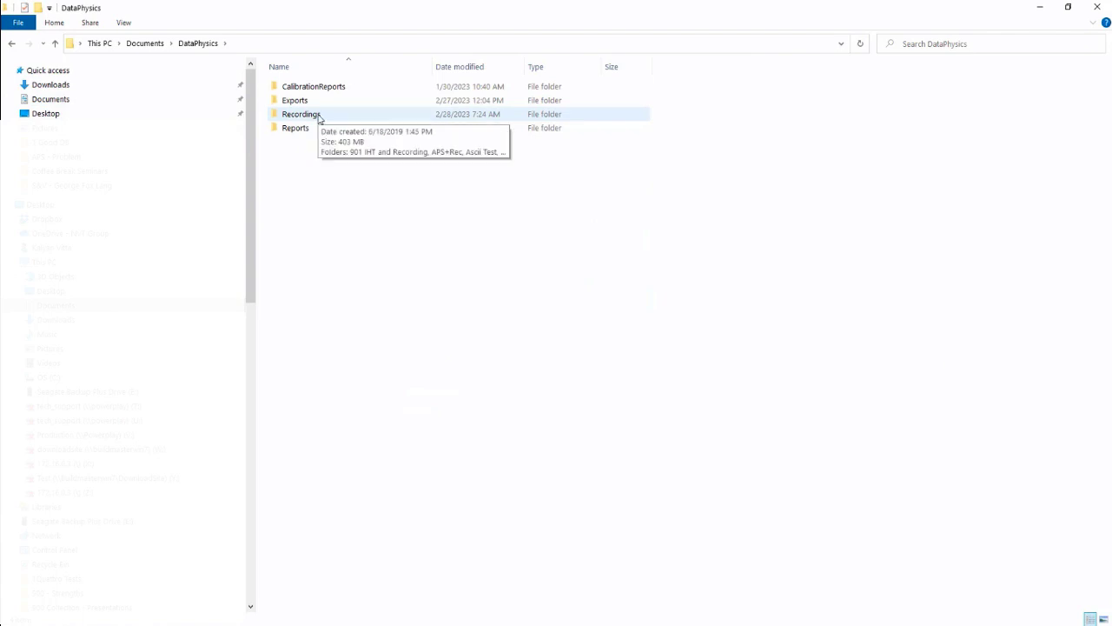
{"action": "double_click", "coordinate": [318, 115]}
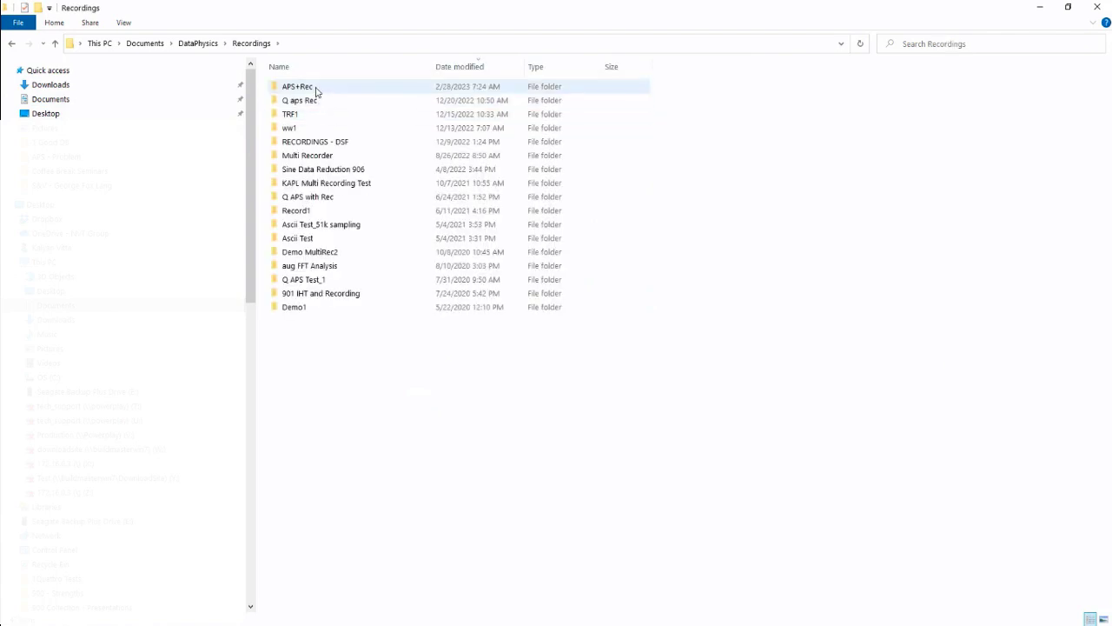
{"action": "double_click", "coordinate": [317, 90]}
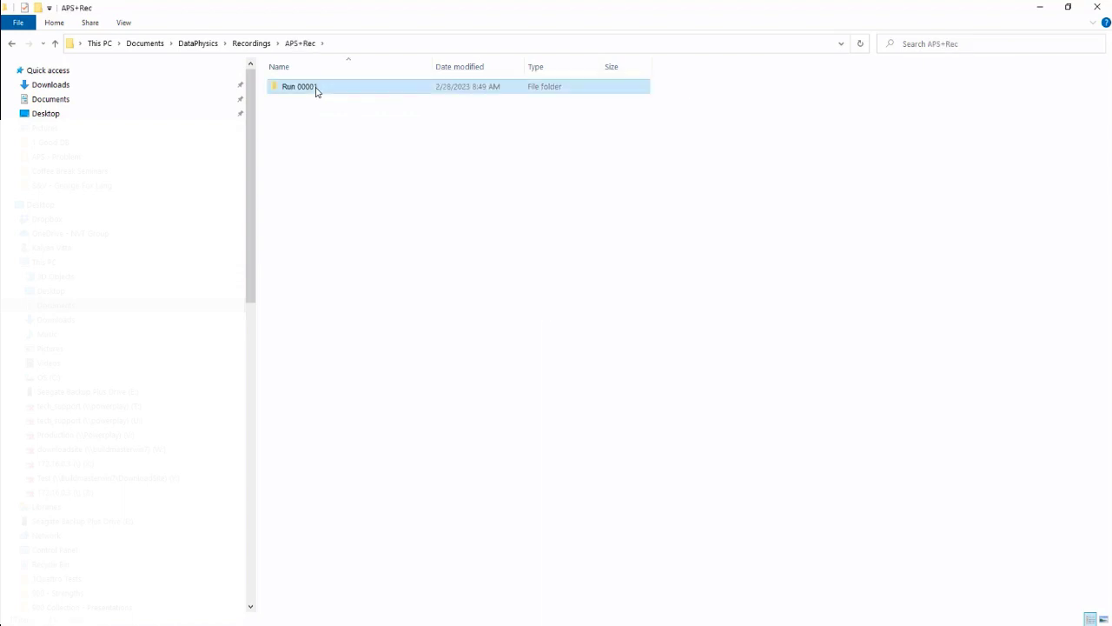
{"action": "double_click", "coordinate": [316, 90]}
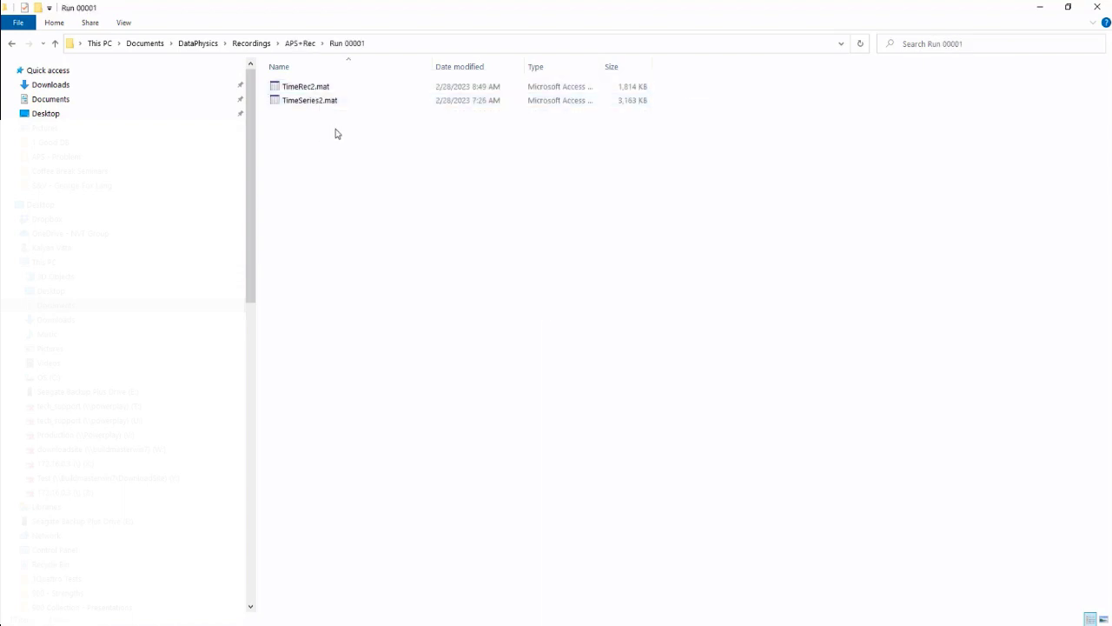
{"action": "left_click", "coordinate": [305, 90]}
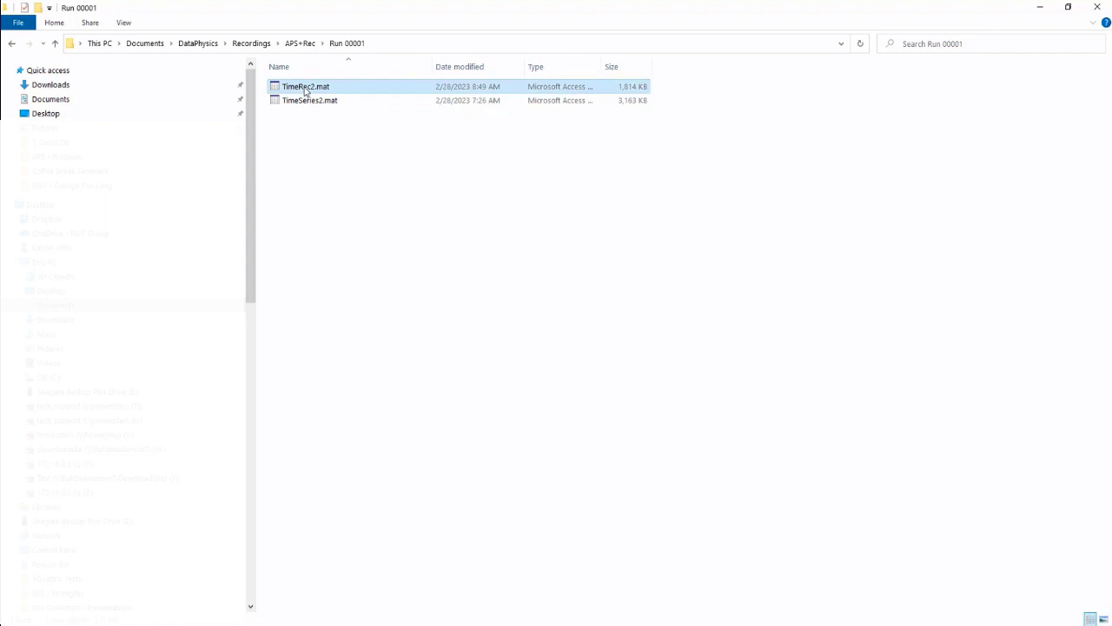
{"action": "left_click", "coordinate": [1039, 10]}
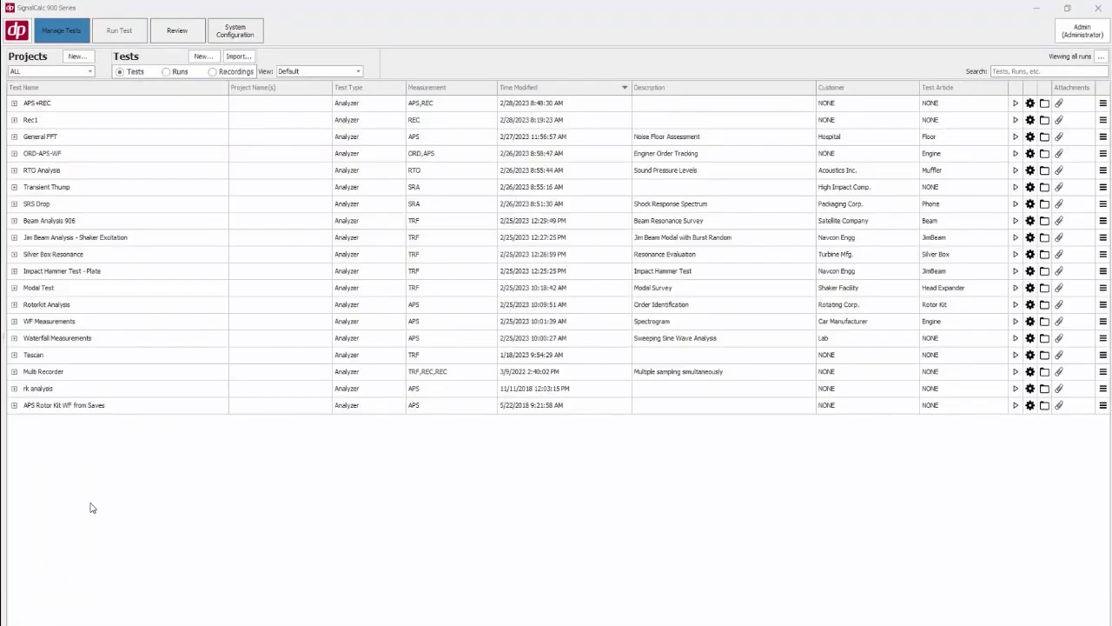
Open the Rec1 test setup's recorder parameters and review the start event options
{"action": "right_click", "coordinate": [28, 121]}
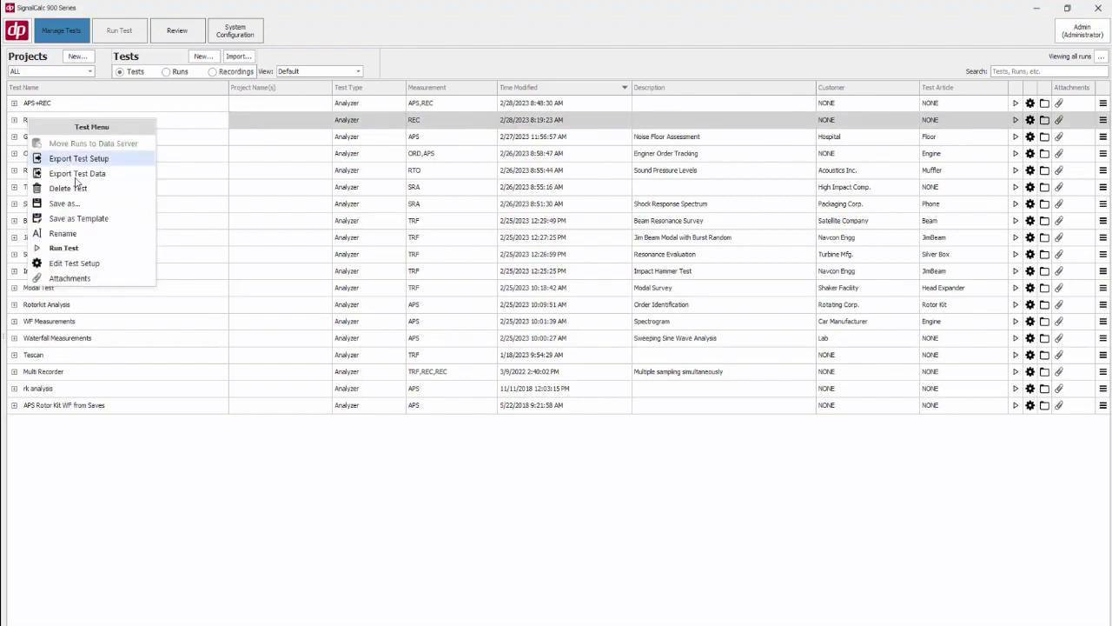
{"action": "left_click", "coordinate": [90, 263]}
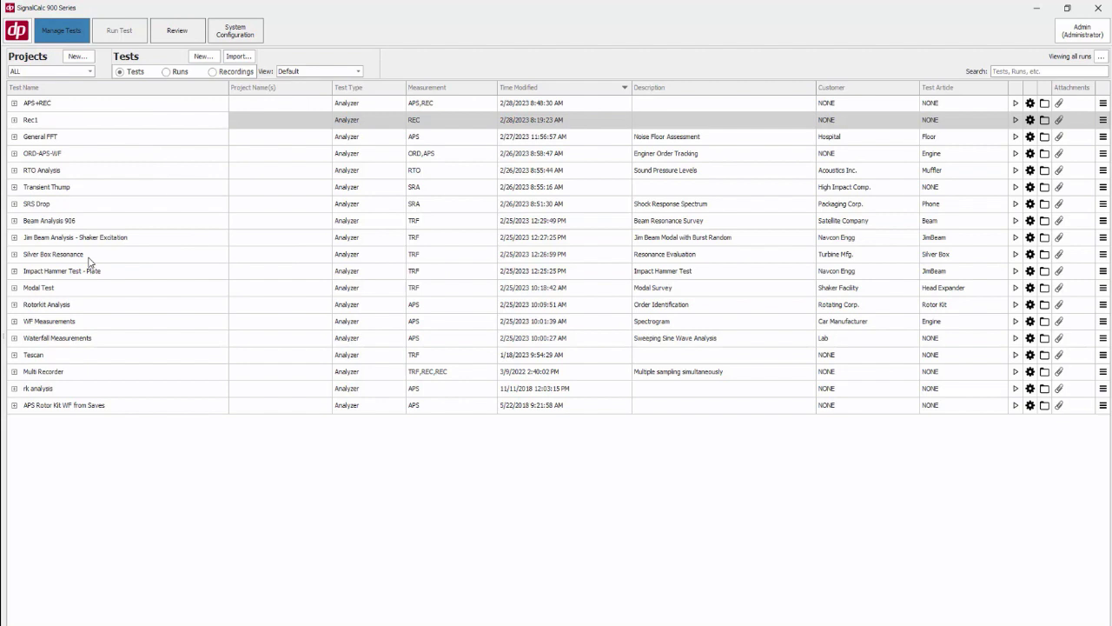
{"action": "left_click", "coordinate": [77, 26]}
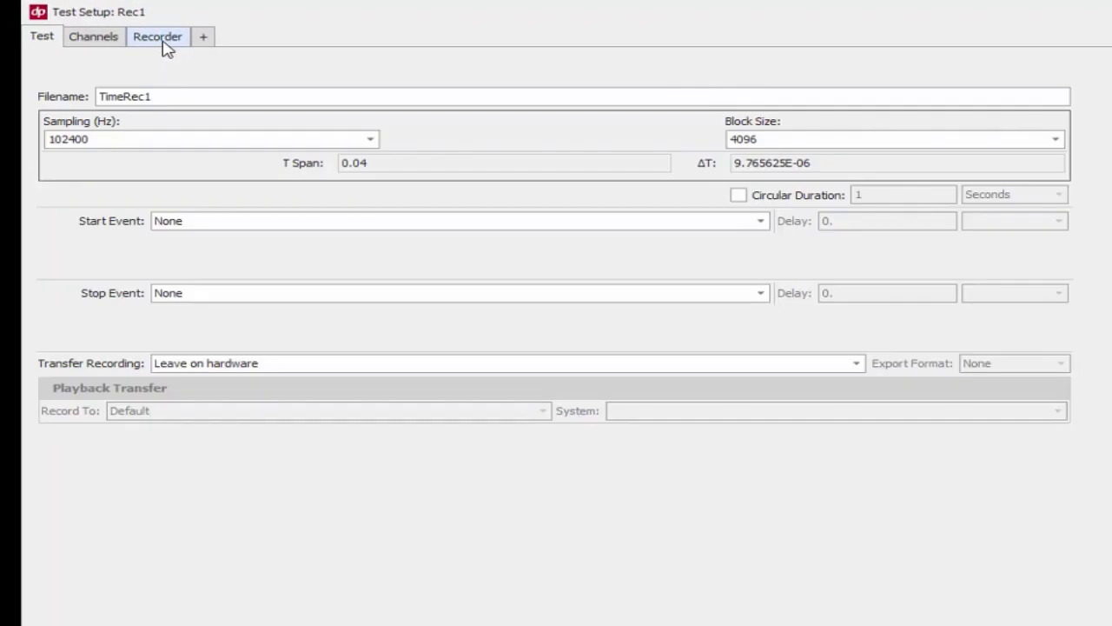
{"action": "left_click", "coordinate": [162, 41]}
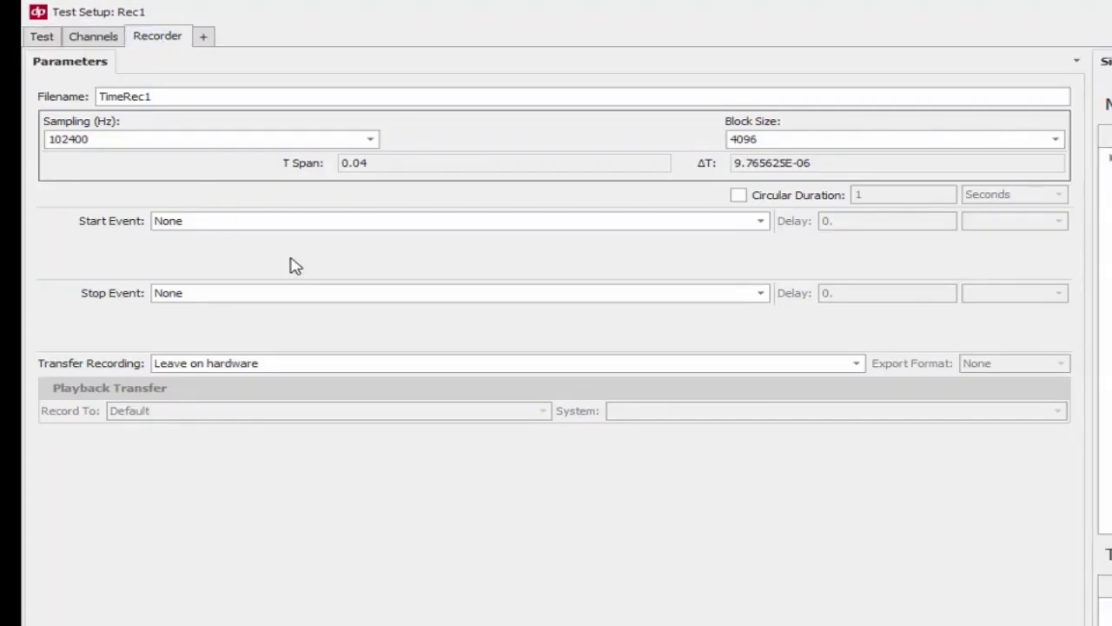
{"action": "left_click", "coordinate": [281, 224]}
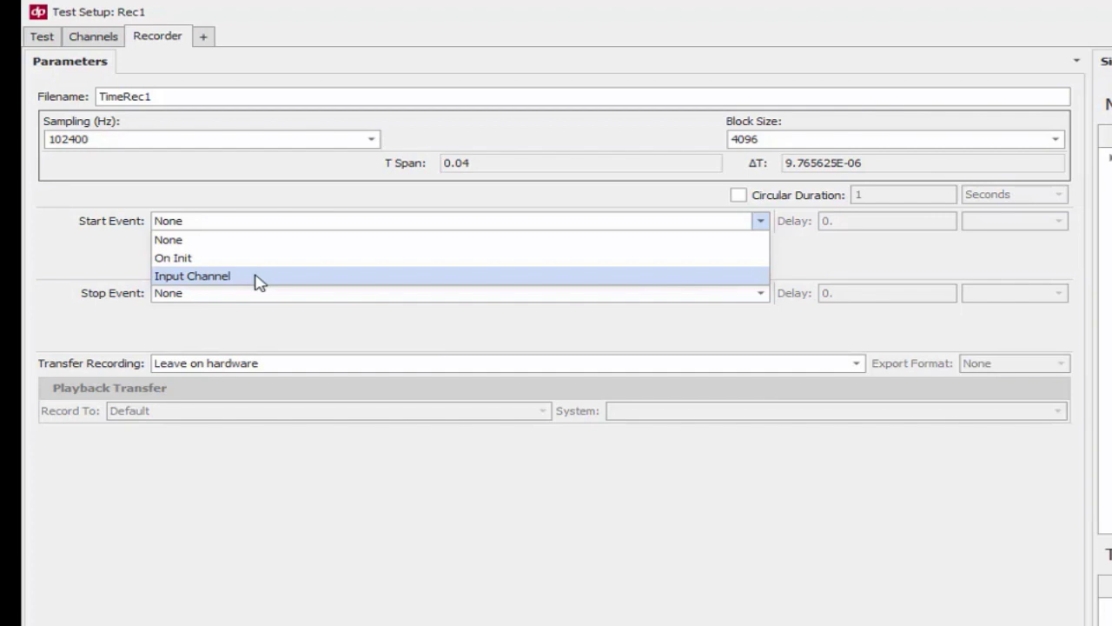
{"action": "left_click", "coordinate": [116, 251]}
Set the Rec1 recorder stop event to Elapsed Time and save the test
{"action": "left_click", "coordinate": [190, 295]}
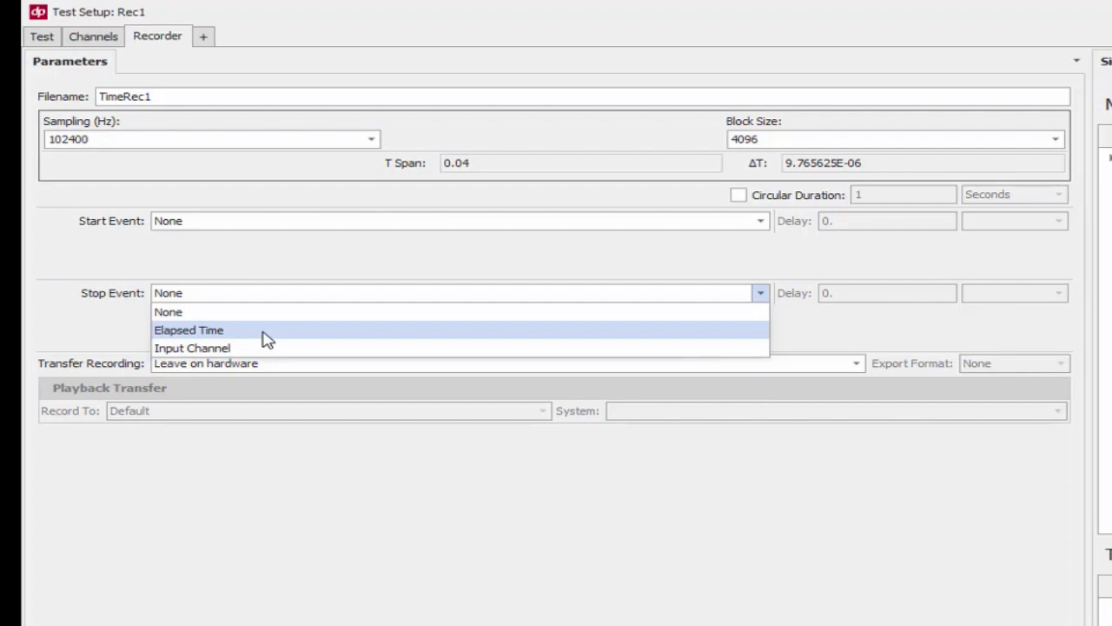
{"action": "left_click", "coordinate": [265, 339]}
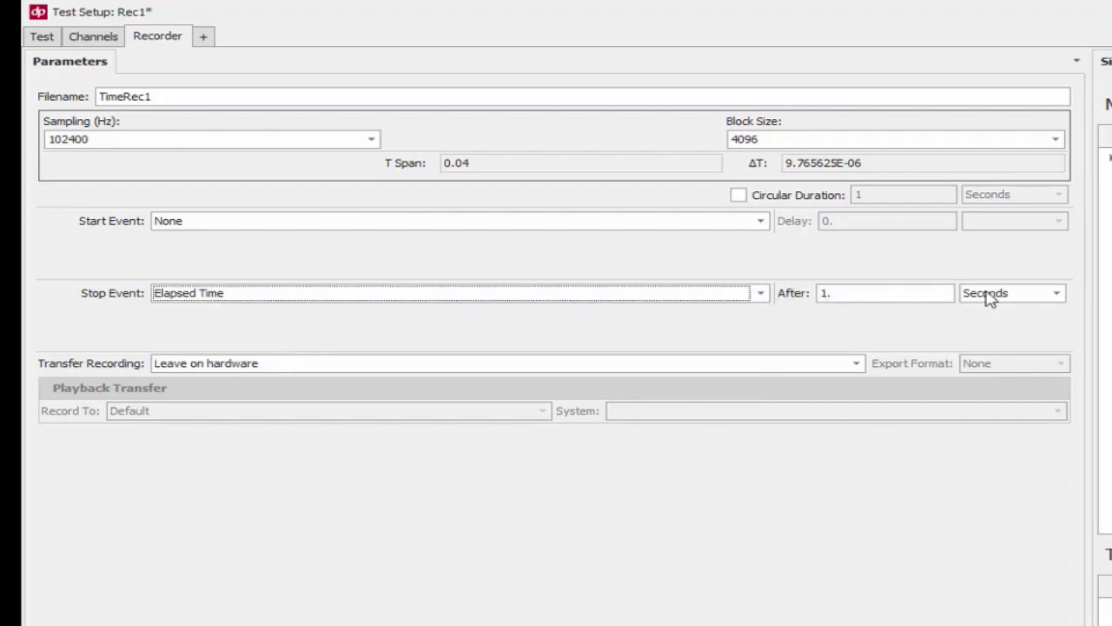
{"action": "left_click", "coordinate": [1029, 293]}
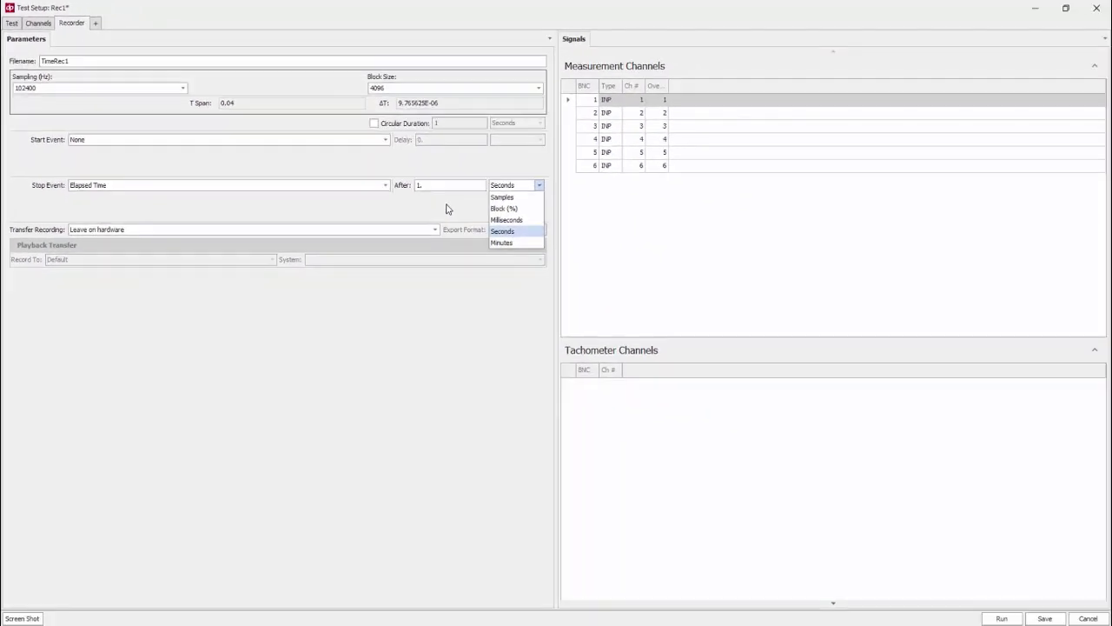
{"action": "left_click", "coordinate": [740, 283]}
{"action": "left_click", "coordinate": [1039, 620]}
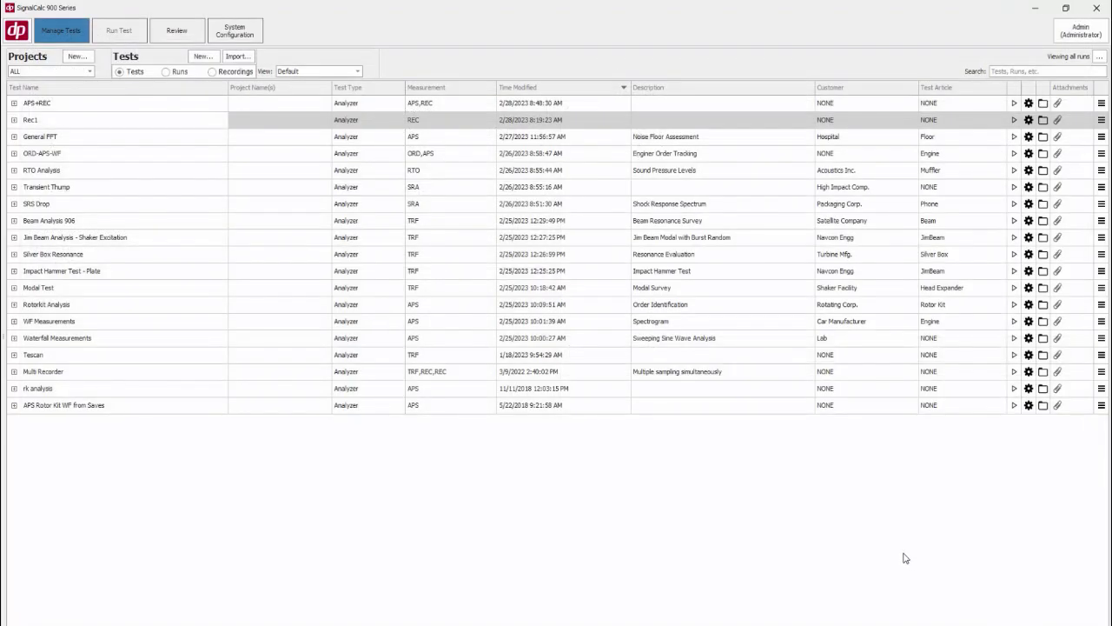
Change the recording-time preference to show available recording time only when space is within 10%
{"action": "left_click", "coordinate": [24, 38]}
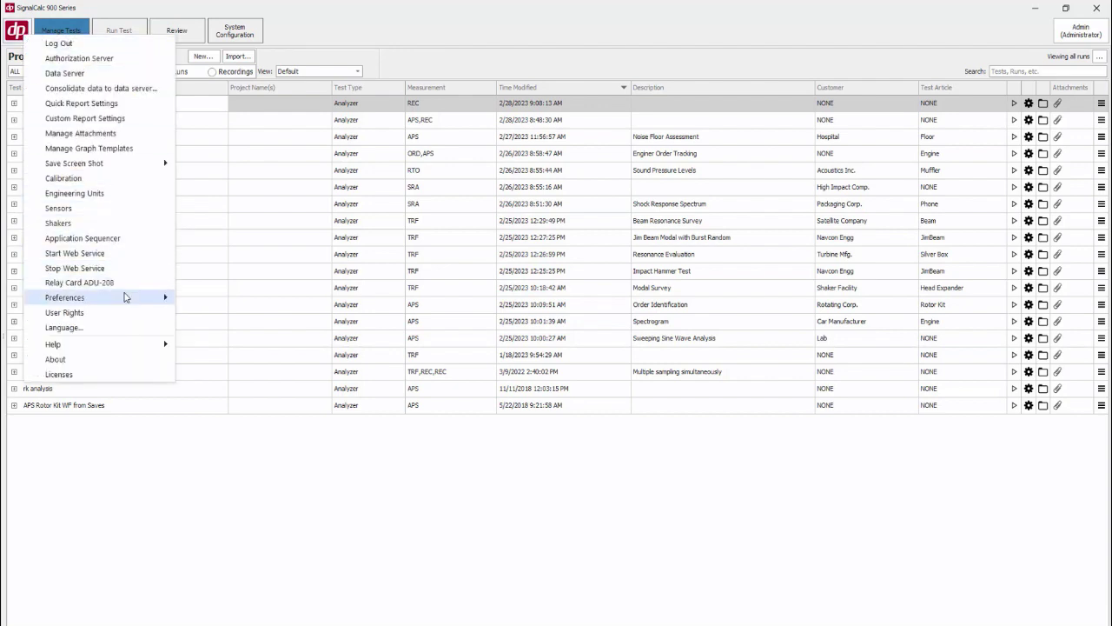
{"action": "mouse_move", "coordinate": [124, 298]}
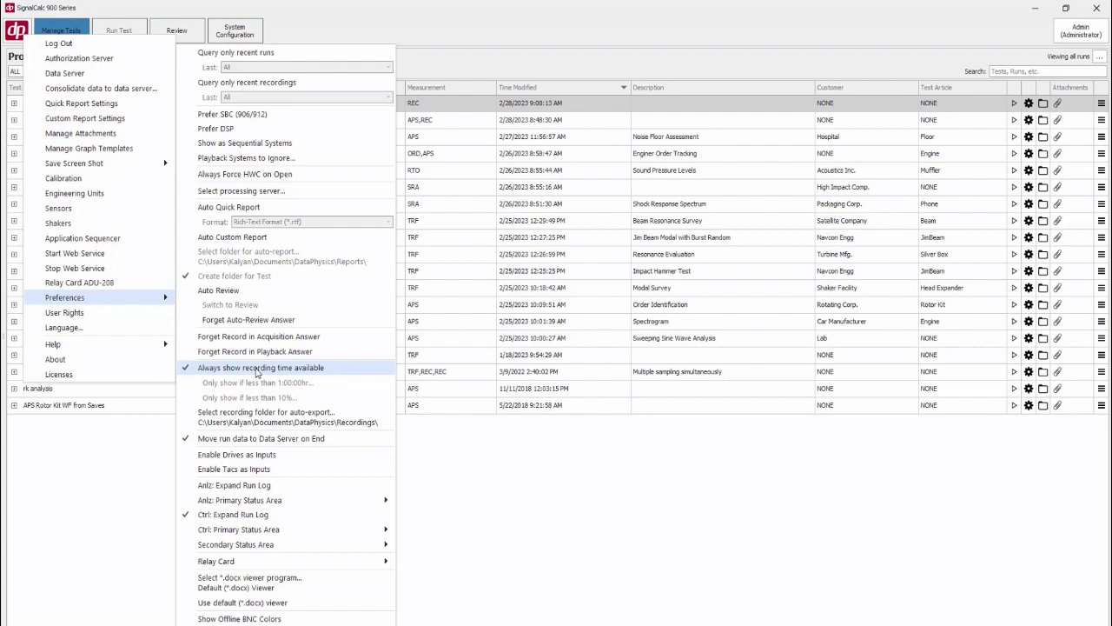
{"action": "left_click", "coordinate": [230, 372]}
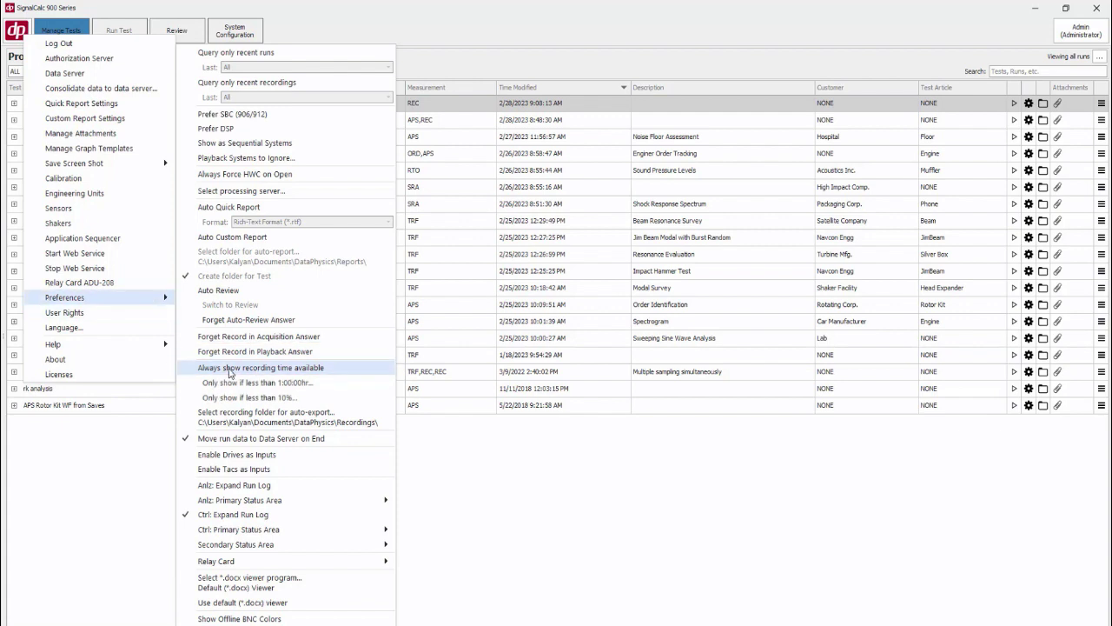
{"action": "left_click", "coordinate": [260, 397]}
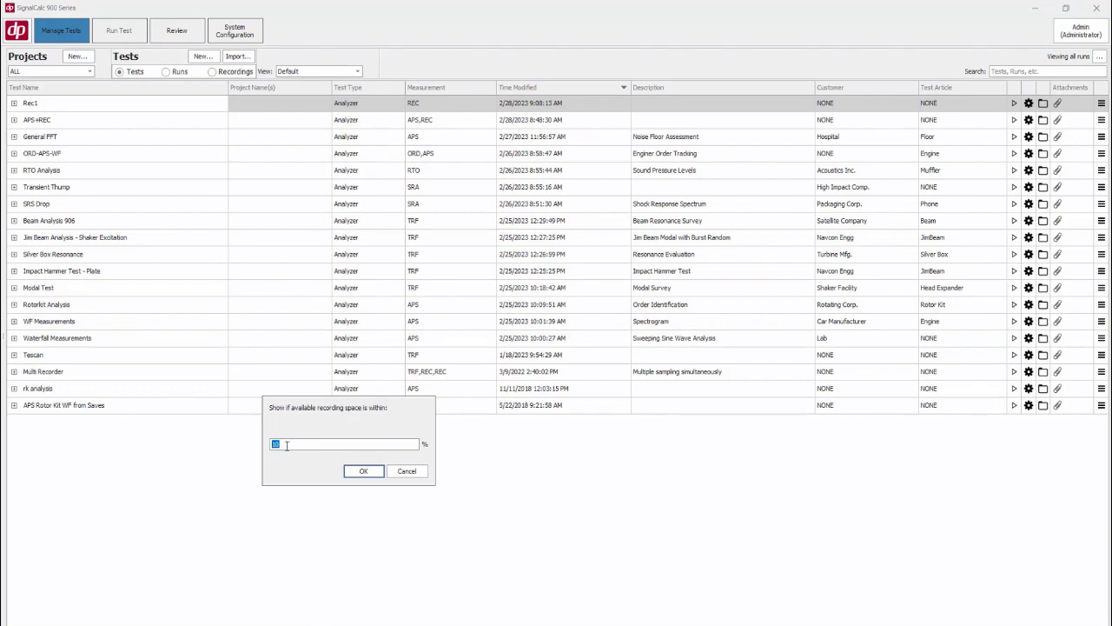
{"action": "left_click", "coordinate": [363, 470]}
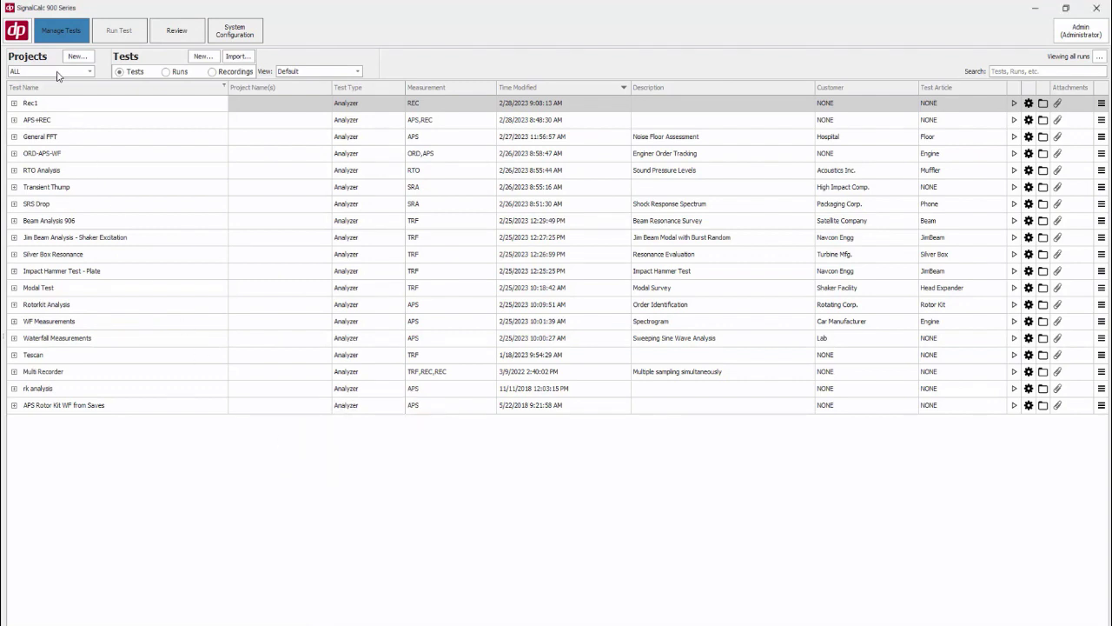
Open the auto-export recording folder preference and review the folder selection without changing it
{"action": "left_click", "coordinate": [23, 33]}
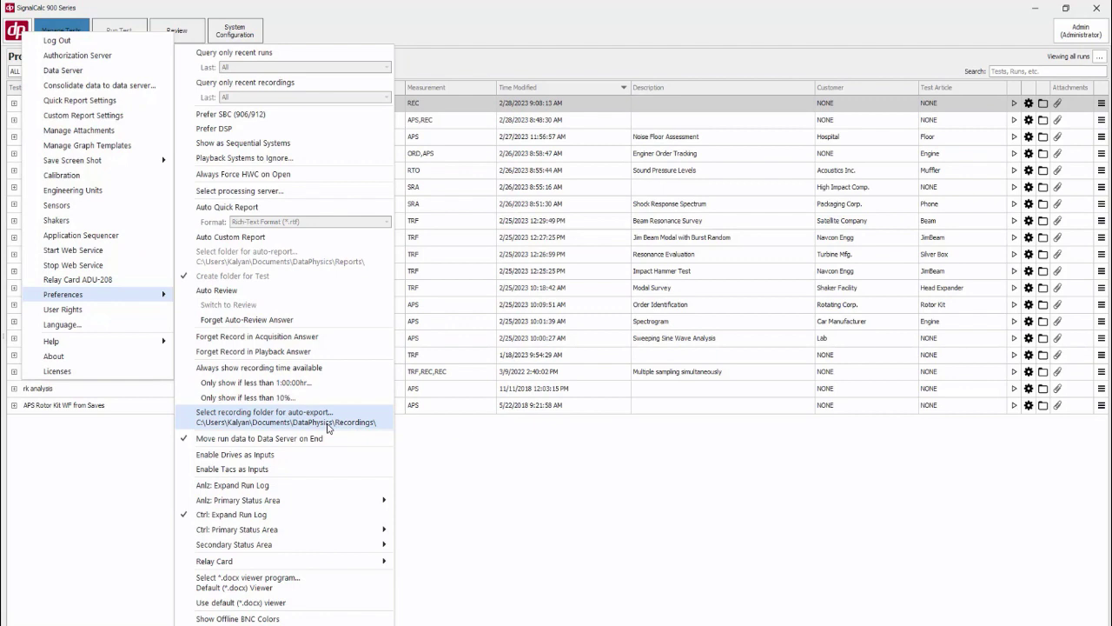
{"action": "left_click", "coordinate": [328, 427]}
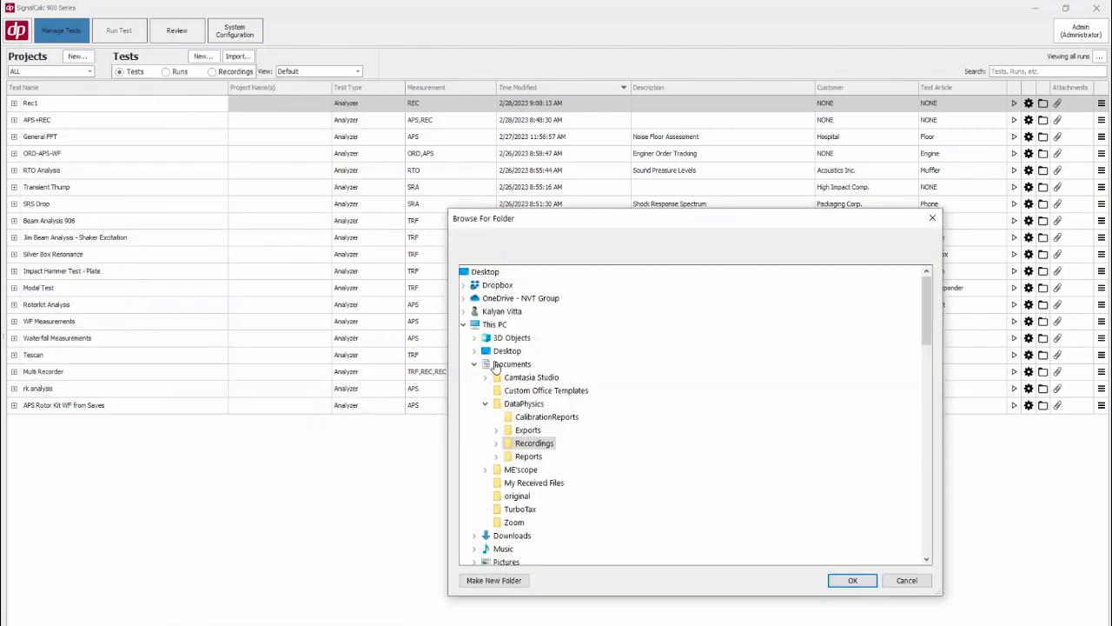
{"action": "left_click", "coordinate": [906, 581]}
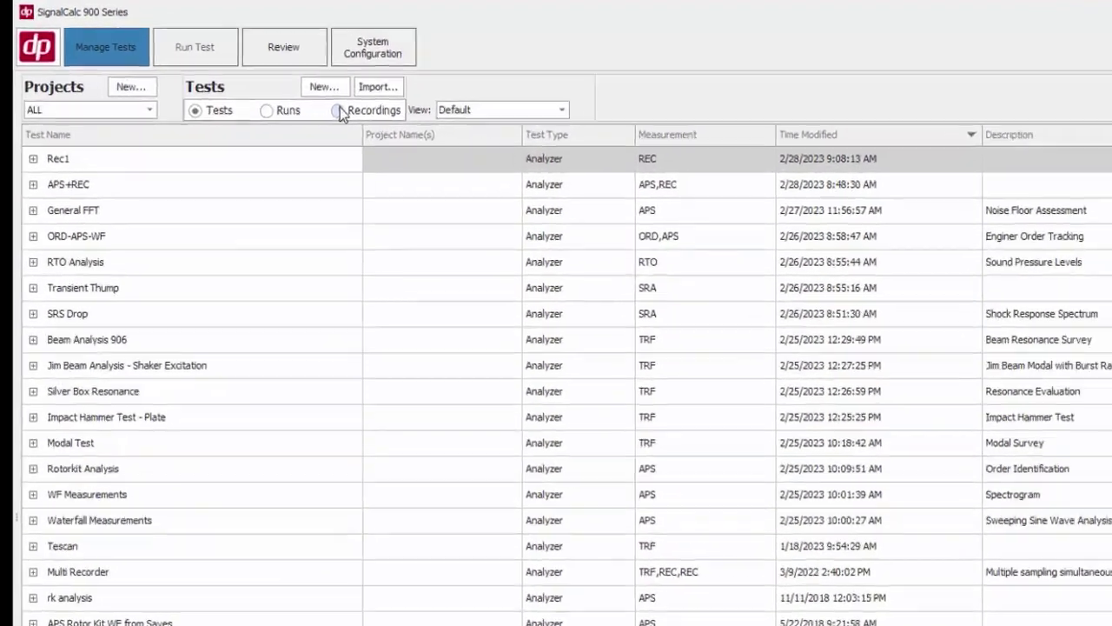
Switch between the recordings and tests lists and examine the TimeRec2 recording's context menu options
{"action": "left_click", "coordinate": [212, 71]}
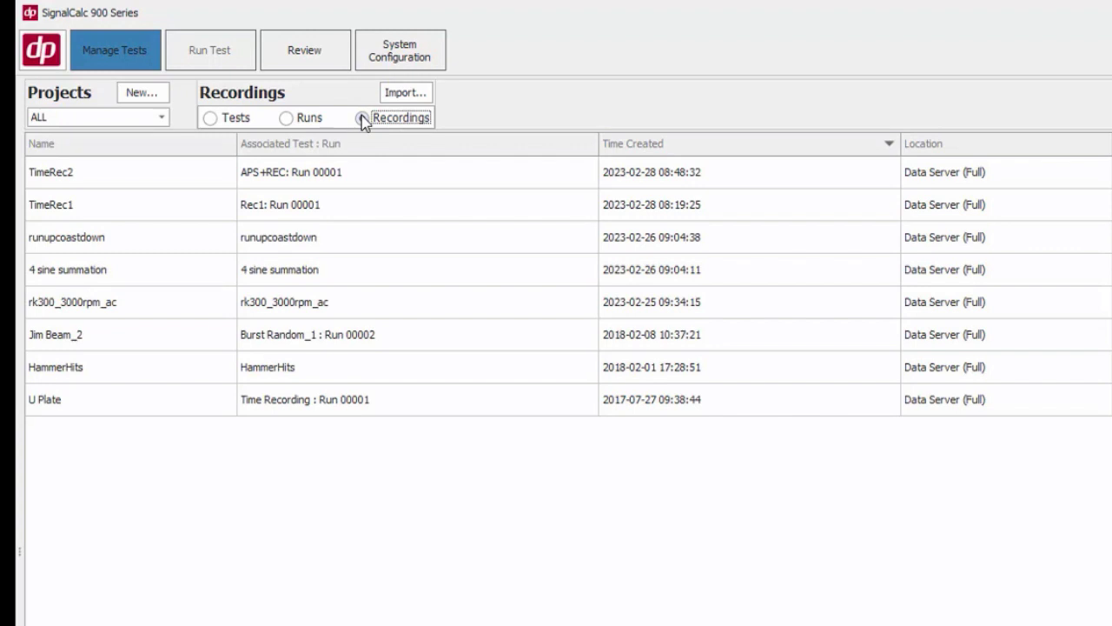
{"action": "right_click", "coordinate": [144, 182]}
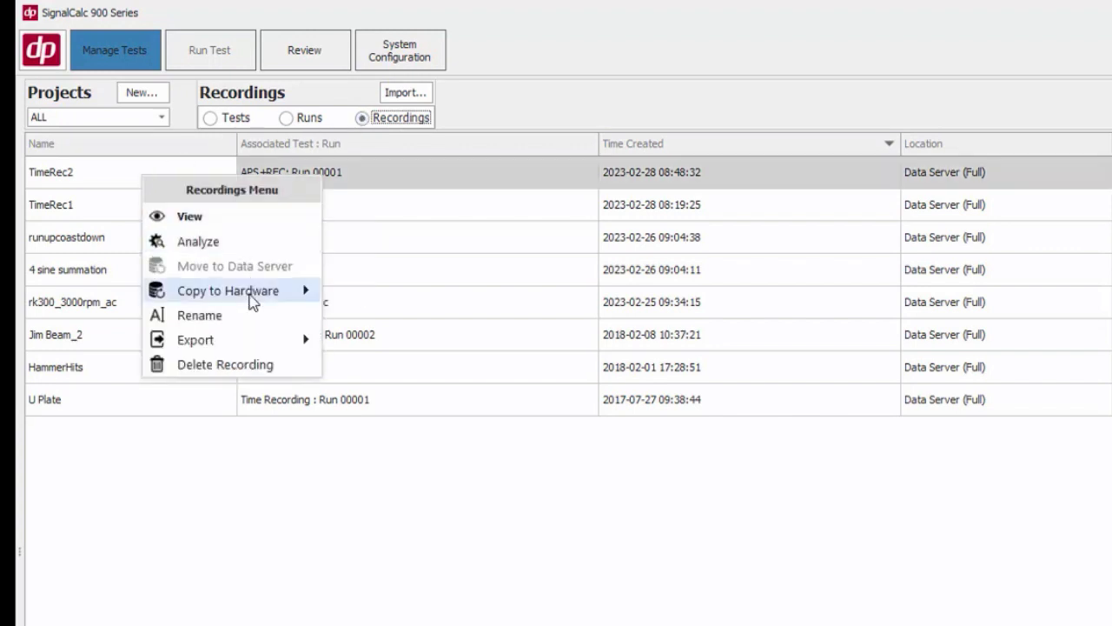
{"action": "mouse_move", "coordinate": [254, 339]}
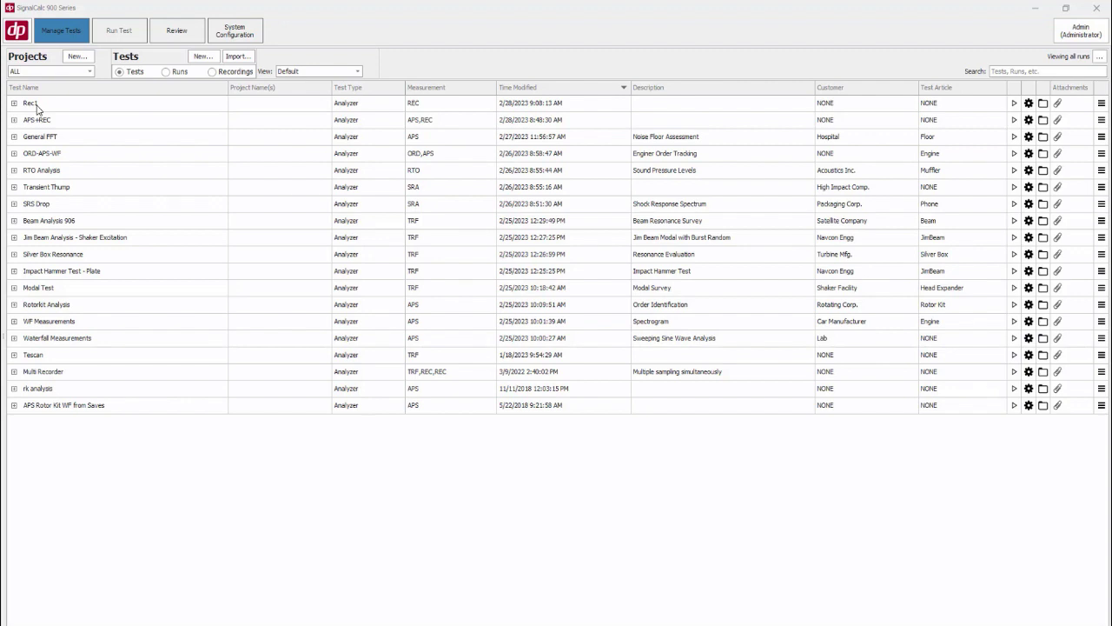
{"action": "left_click", "coordinate": [212, 72]}
{"action": "mouse_move", "coordinate": [35, 130]}
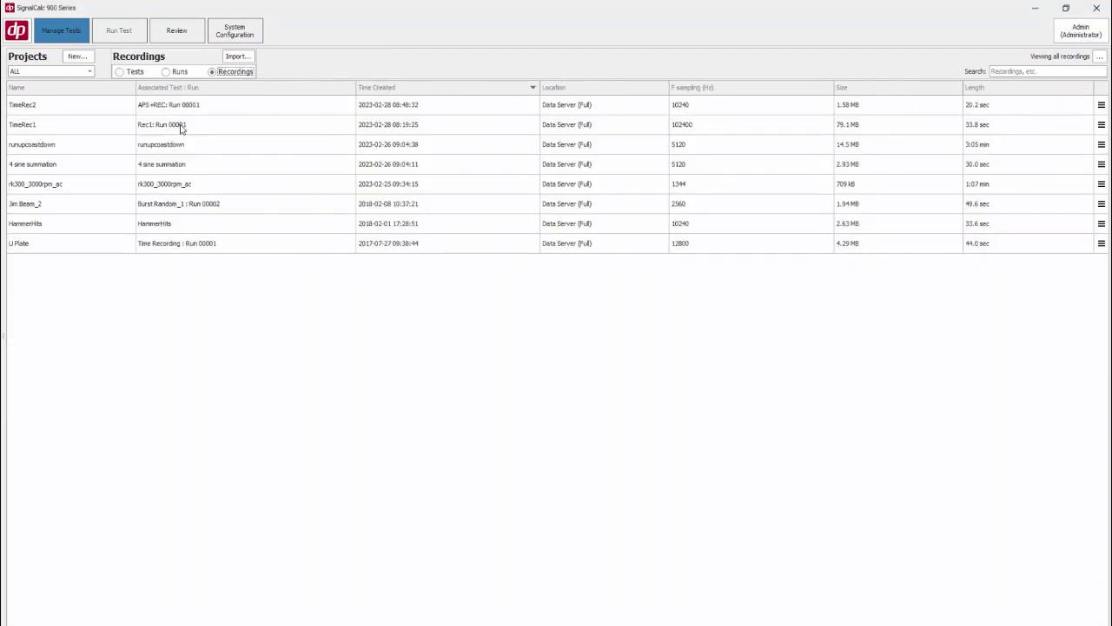
{"action": "left_click", "coordinate": [119, 71]}
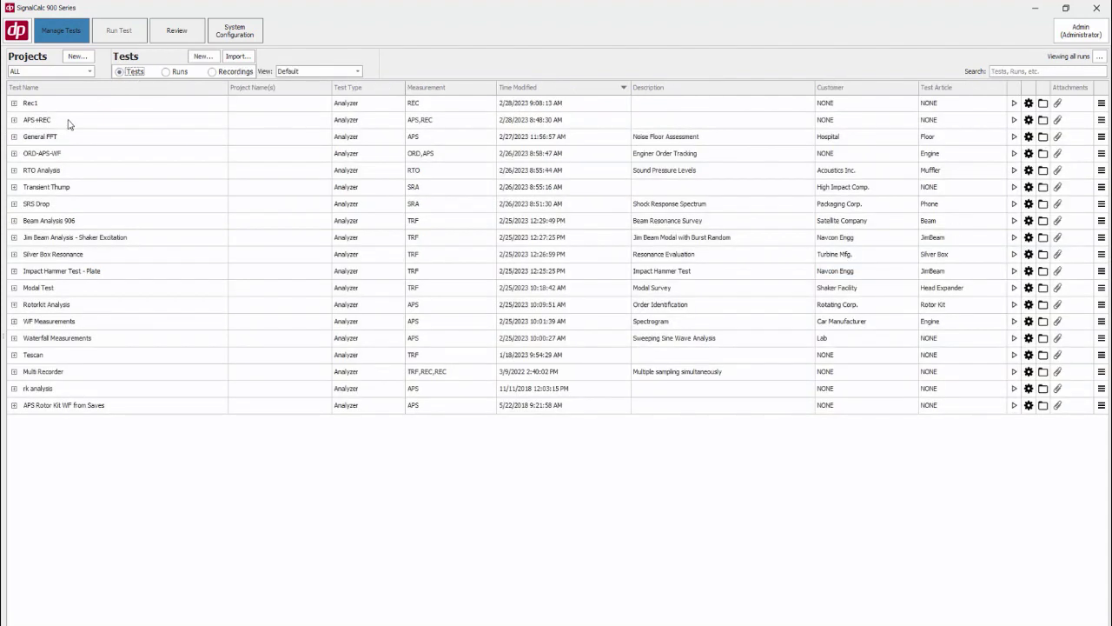
{"action": "mouse_move", "coordinate": [68, 124]}
{"action": "left_click", "coordinate": [211, 72]}
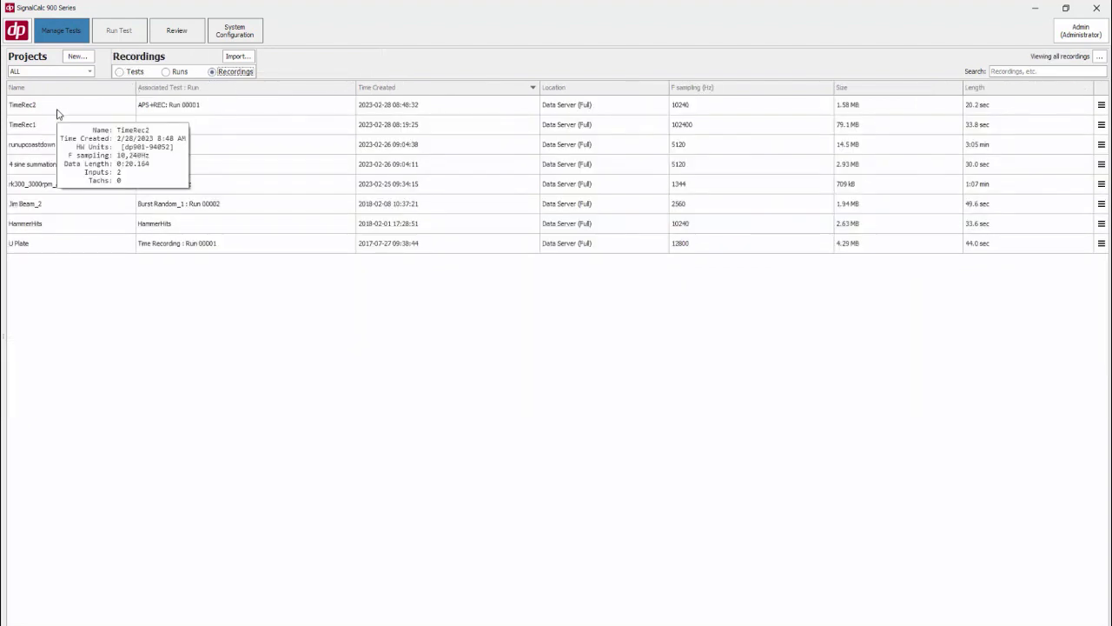
{"action": "left_click", "coordinate": [120, 72]}
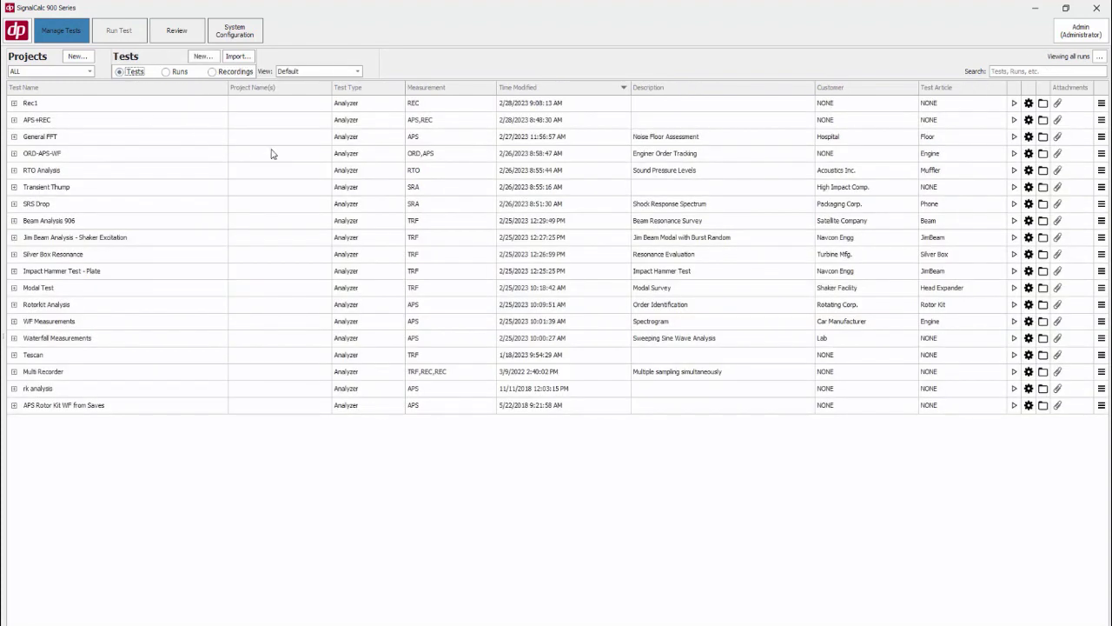
Create a new analyzer test named APS+REC1+REC2 using Auto-Power Spectrum with the FFT Analysis template
{"action": "mouse_move", "coordinate": [271, 154]}
{"action": "left_click", "coordinate": [249, 41]}
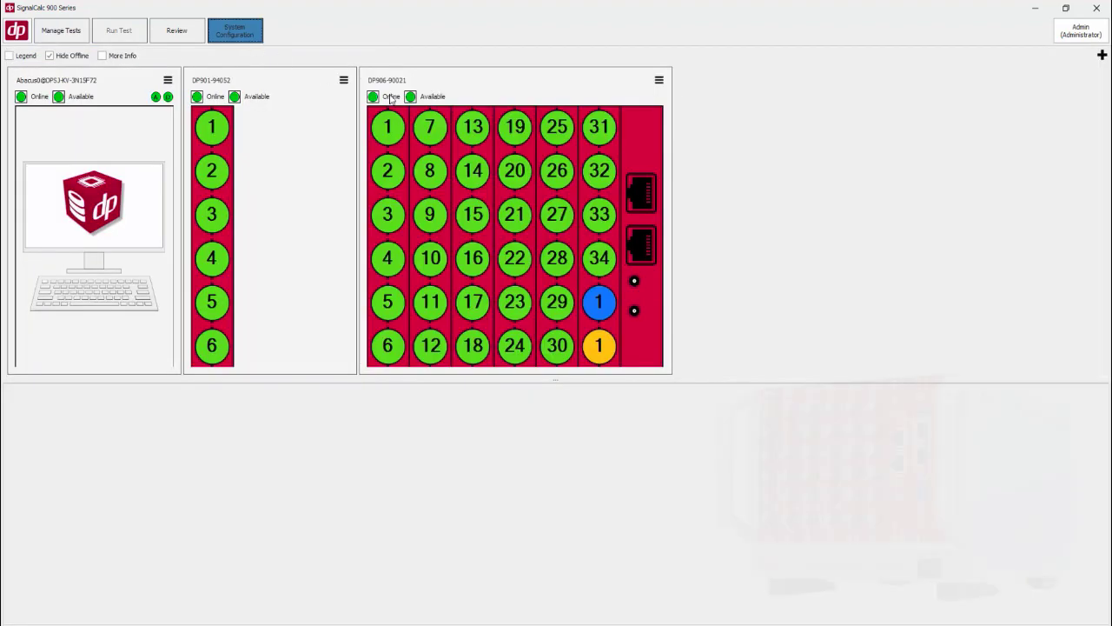
{"action": "left_click", "coordinate": [61, 31]}
{"action": "left_click", "coordinate": [203, 56]}
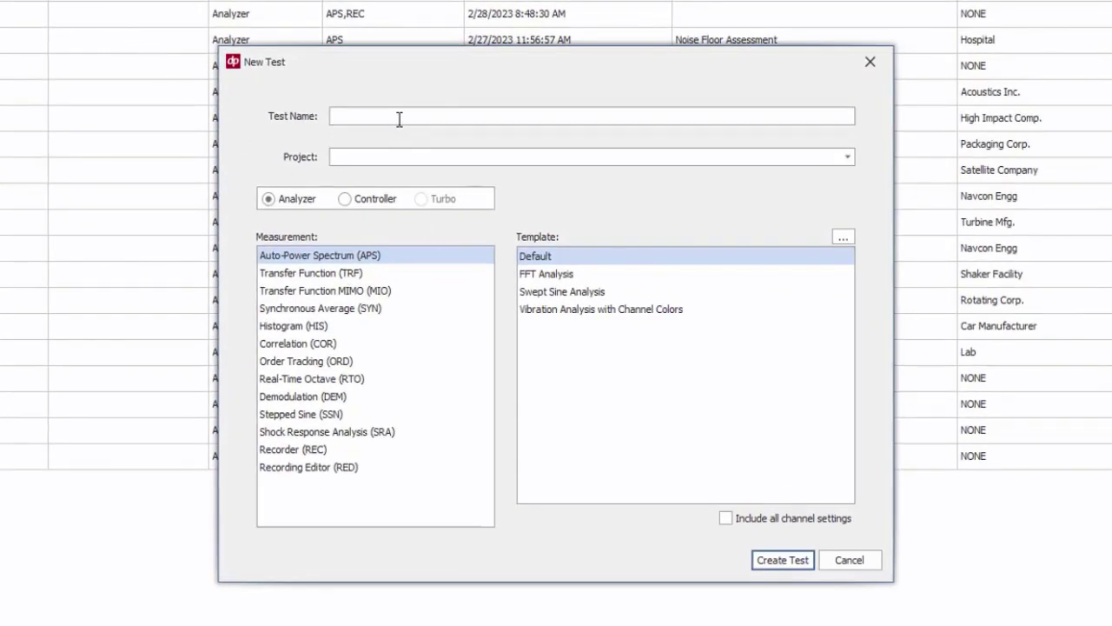
{"action": "type", "text": "APS+REC1+REC2"}
{"action": "left_click", "coordinate": [545, 274]}
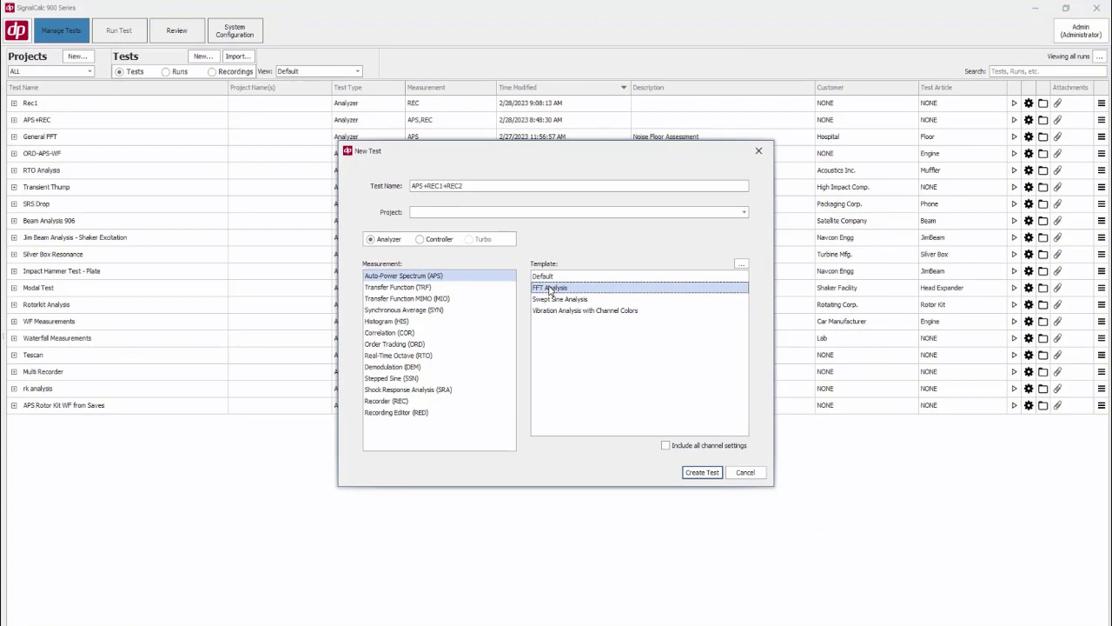
{"action": "left_click", "coordinate": [695, 476]}
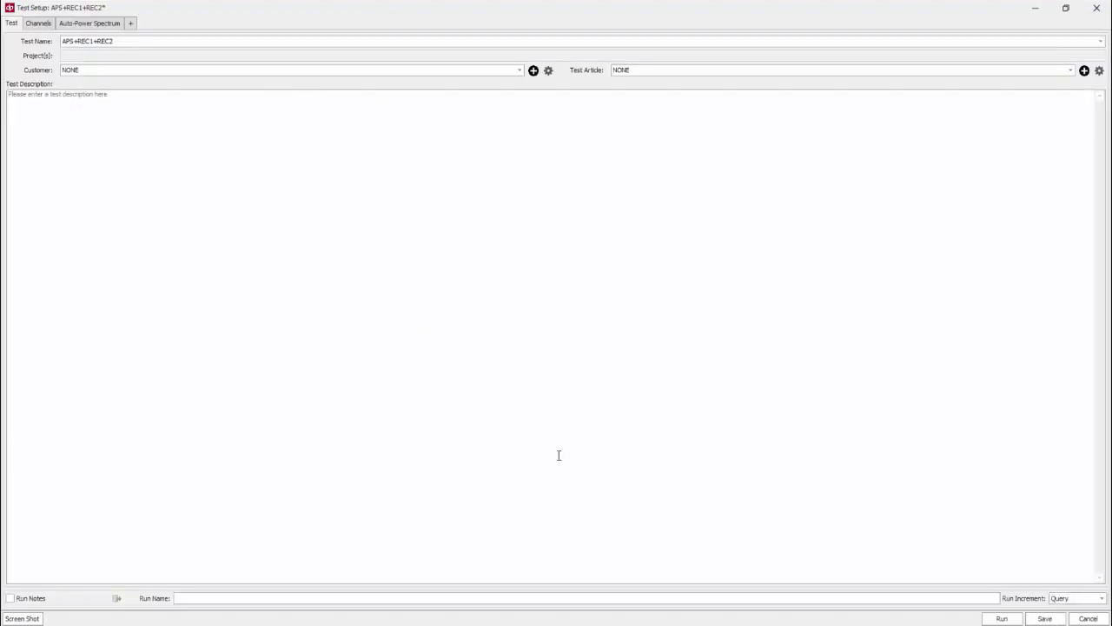
Edit the test's hardware system to use DP906-90021 instead of DP901-94052
{"action": "left_click", "coordinate": [49, 23]}
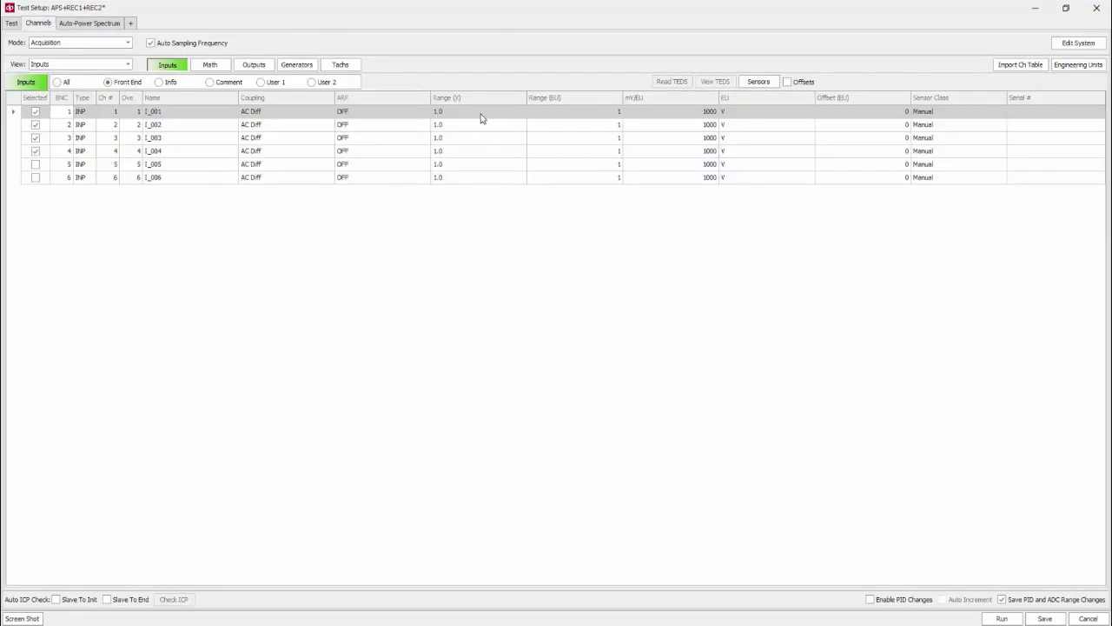
{"action": "left_click", "coordinate": [1065, 49]}
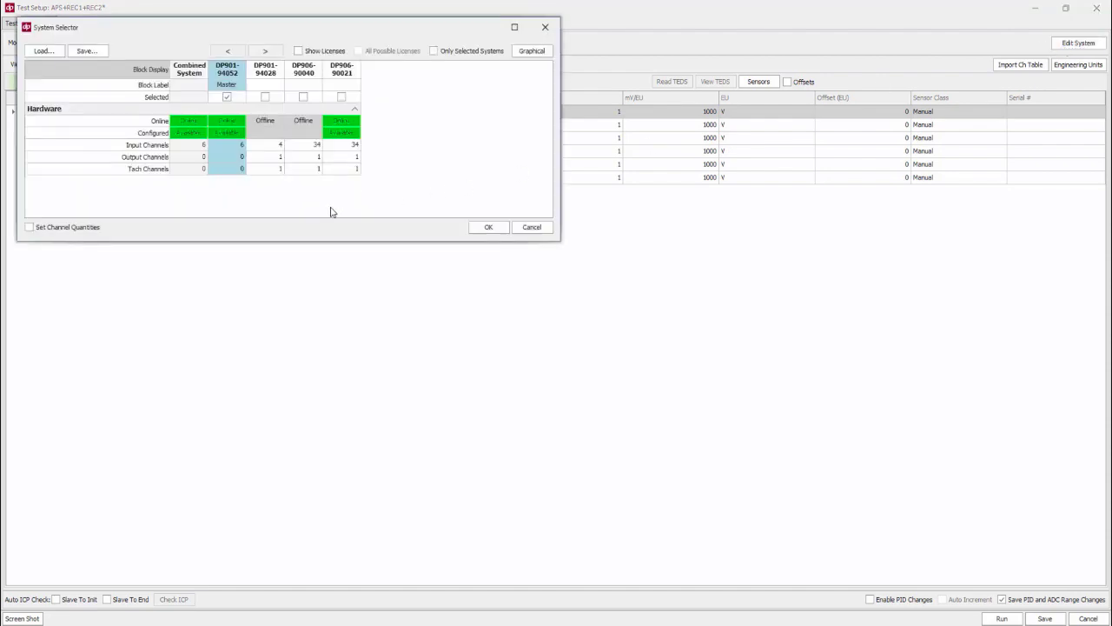
{"action": "left_click", "coordinate": [227, 98]}
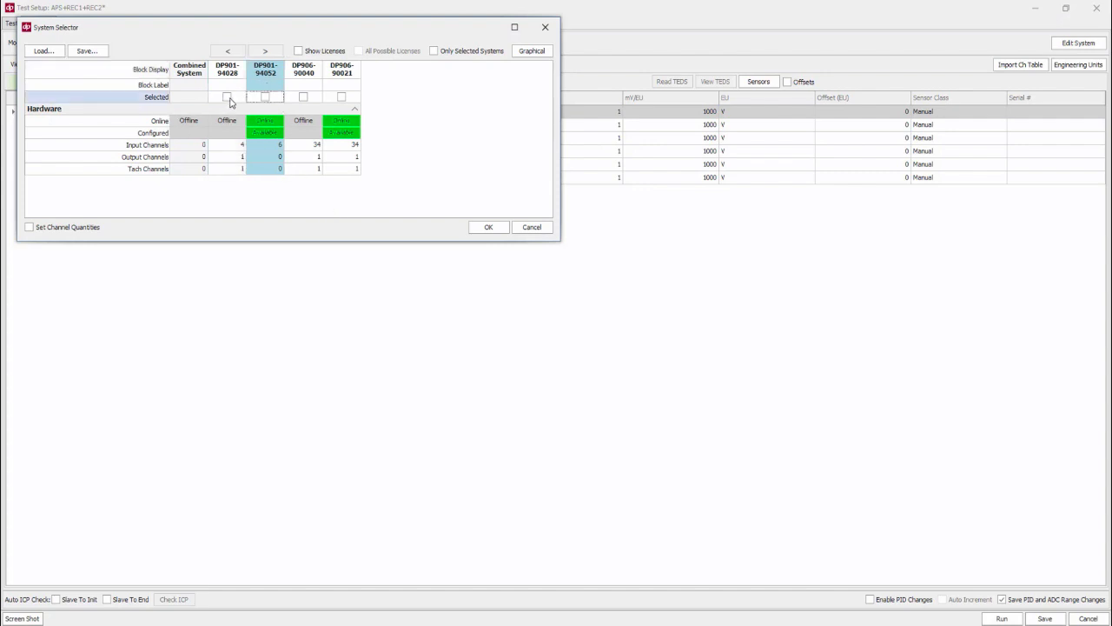
{"action": "left_click", "coordinate": [341, 97]}
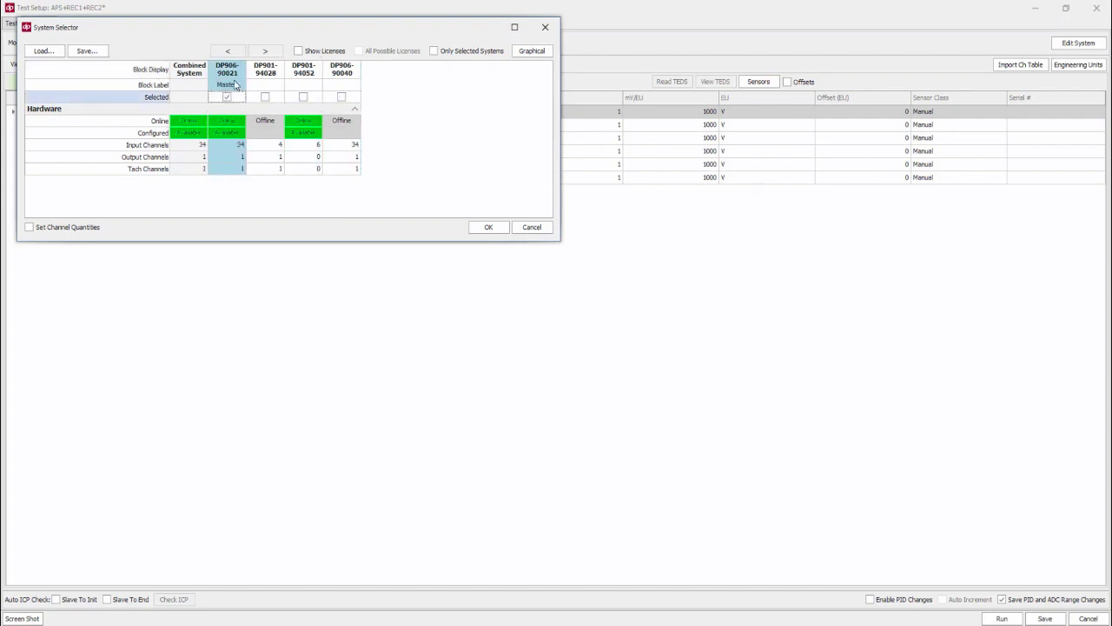
{"action": "left_click", "coordinate": [484, 226]}
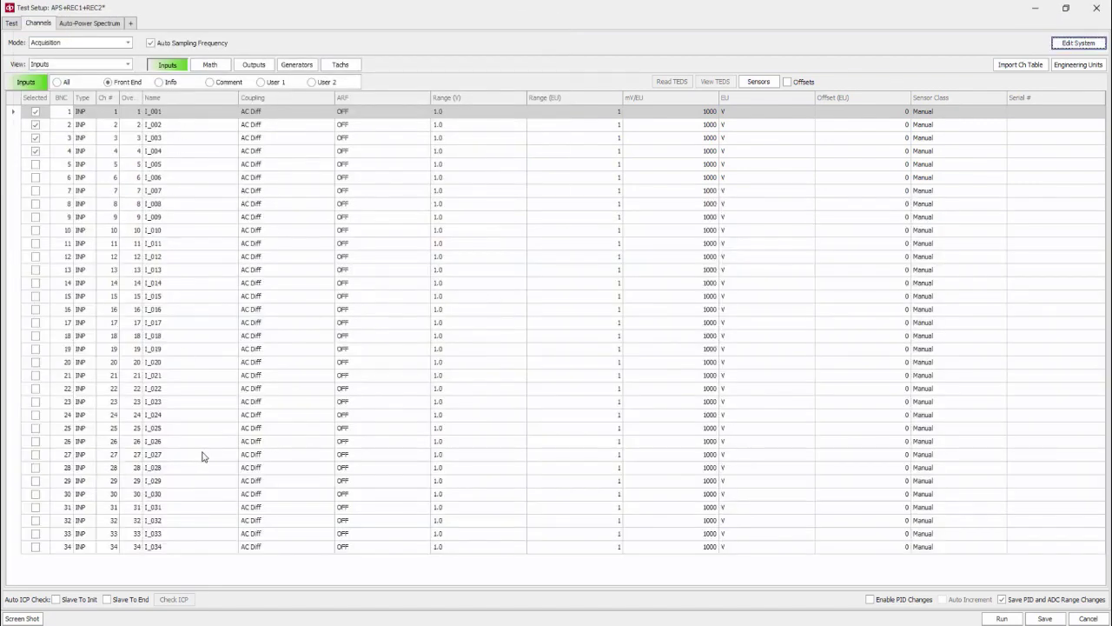
Set input channels 1 and 2 to the TEDS sensor class and read their TEDS data
{"action": "left_click", "coordinate": [13, 113]}
{"action": "left_click", "coordinate": [14, 129], "text": "shift"}
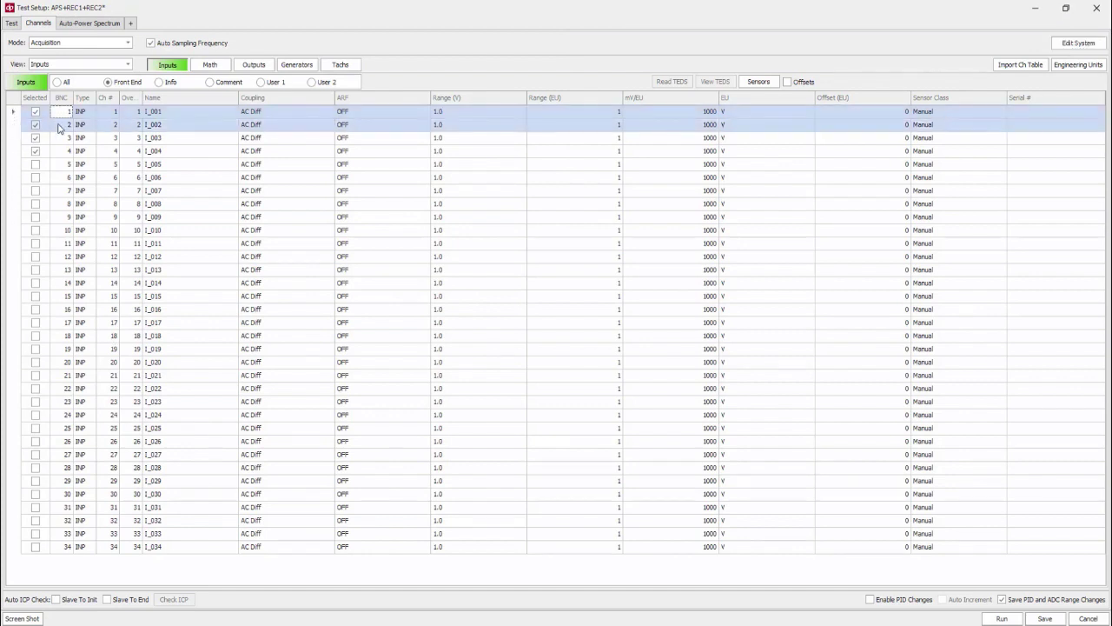
{"action": "left_click", "coordinate": [960, 114]}
{"action": "left_click", "coordinate": [960, 114]}
{"action": "left_click", "coordinate": [943, 137]}
{"action": "left_click", "coordinate": [667, 84]}
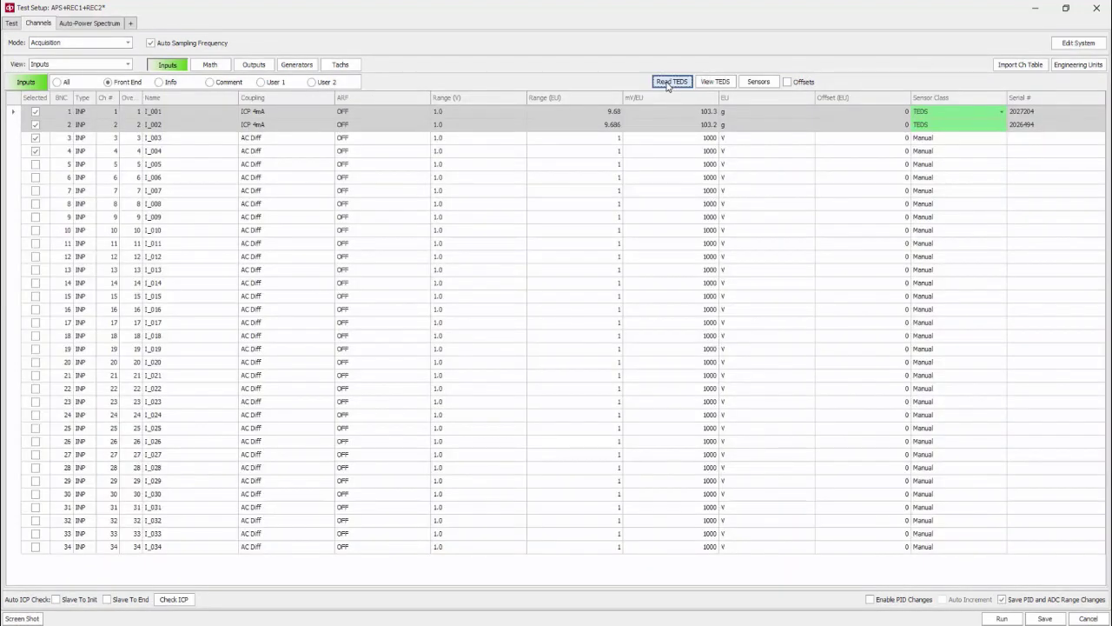
Add a Recorder measurement with recording filename RecA and set its sampling frequency to 25600 Hz
{"action": "left_click", "coordinate": [98, 27]}
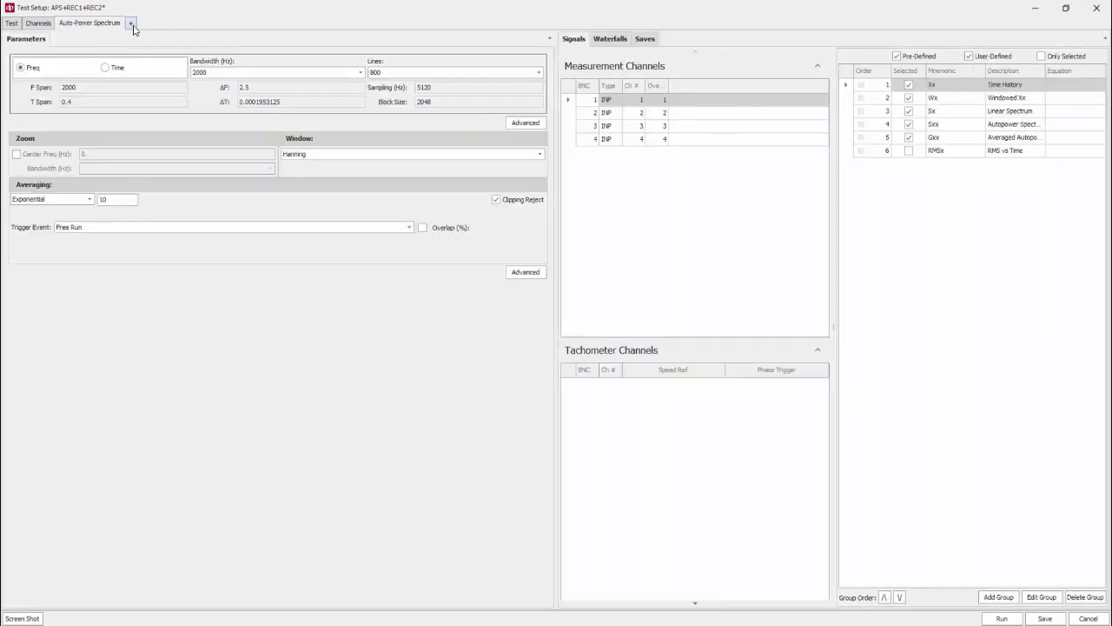
{"action": "left_click", "coordinate": [133, 26]}
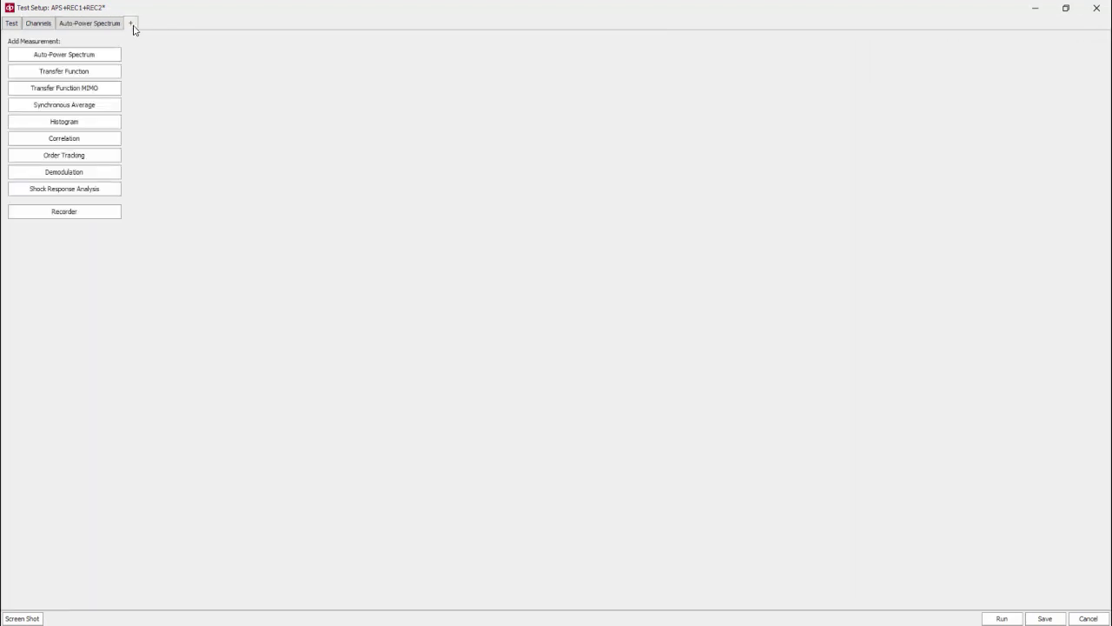
{"action": "left_click", "coordinate": [100, 211]}
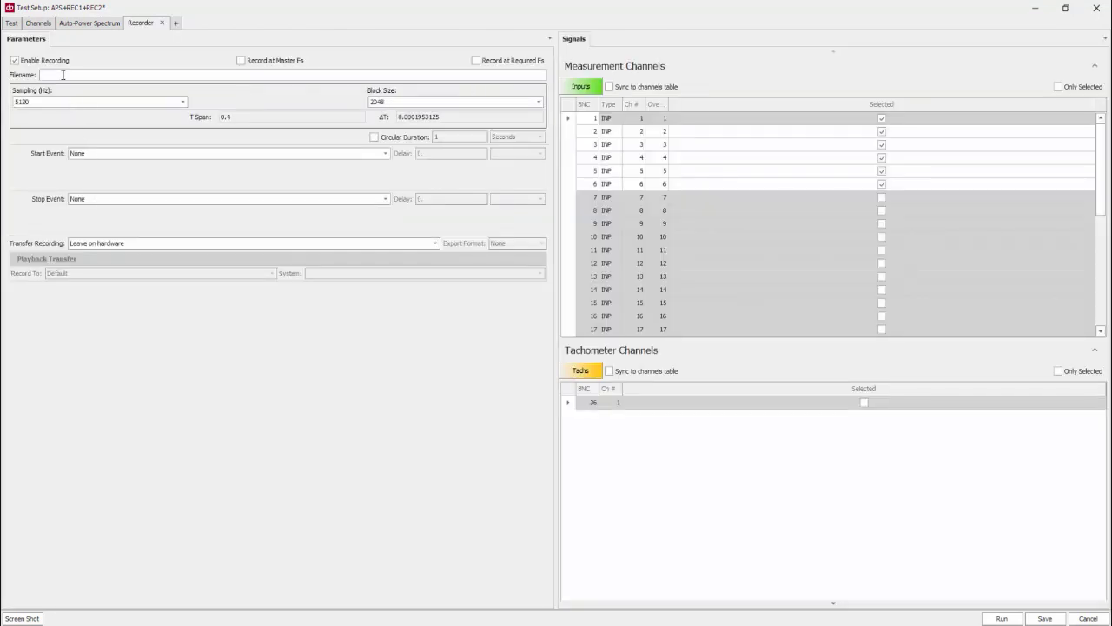
{"action": "left_click", "coordinate": [63, 74]}
{"action": "type", "text": "RecA"}
{"action": "left_click", "coordinate": [87, 24]}
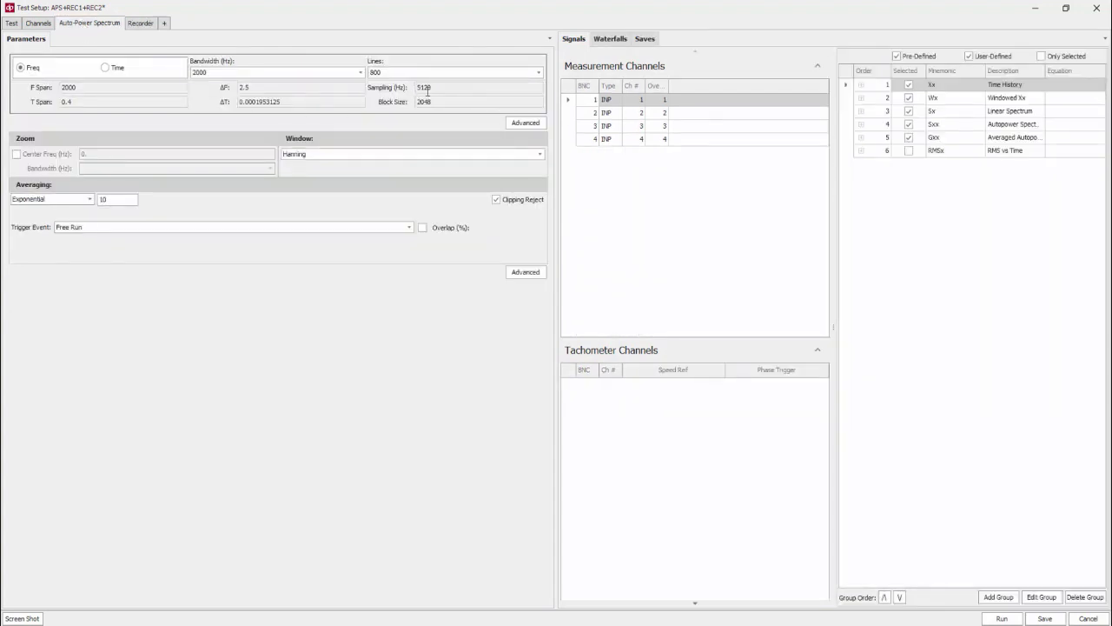
{"action": "left_click", "coordinate": [140, 24]}
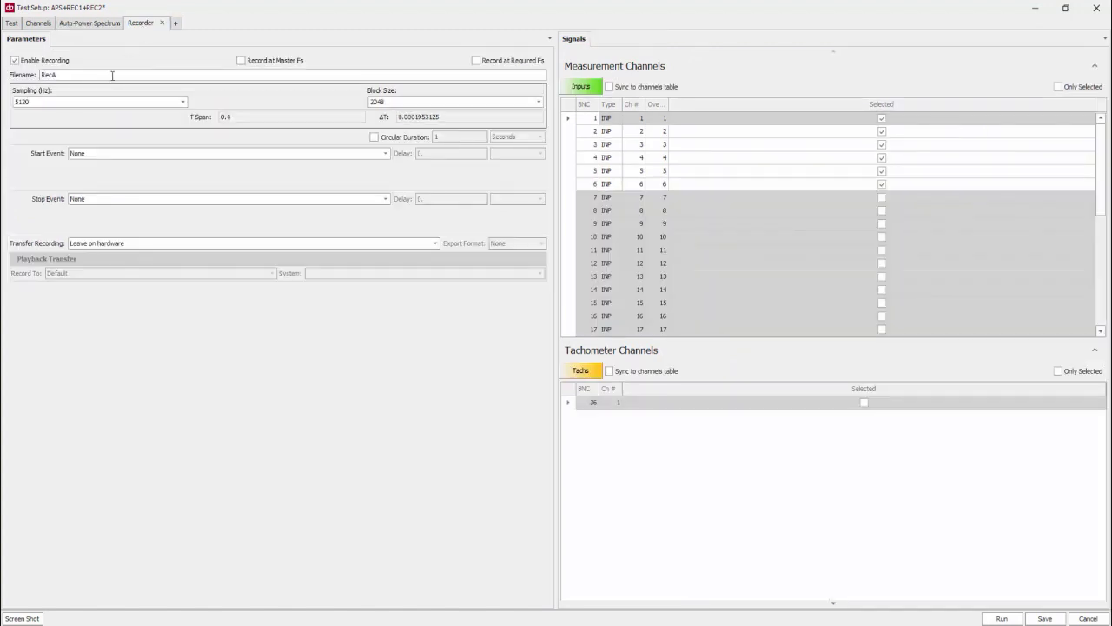
{"action": "left_click", "coordinate": [183, 101]}
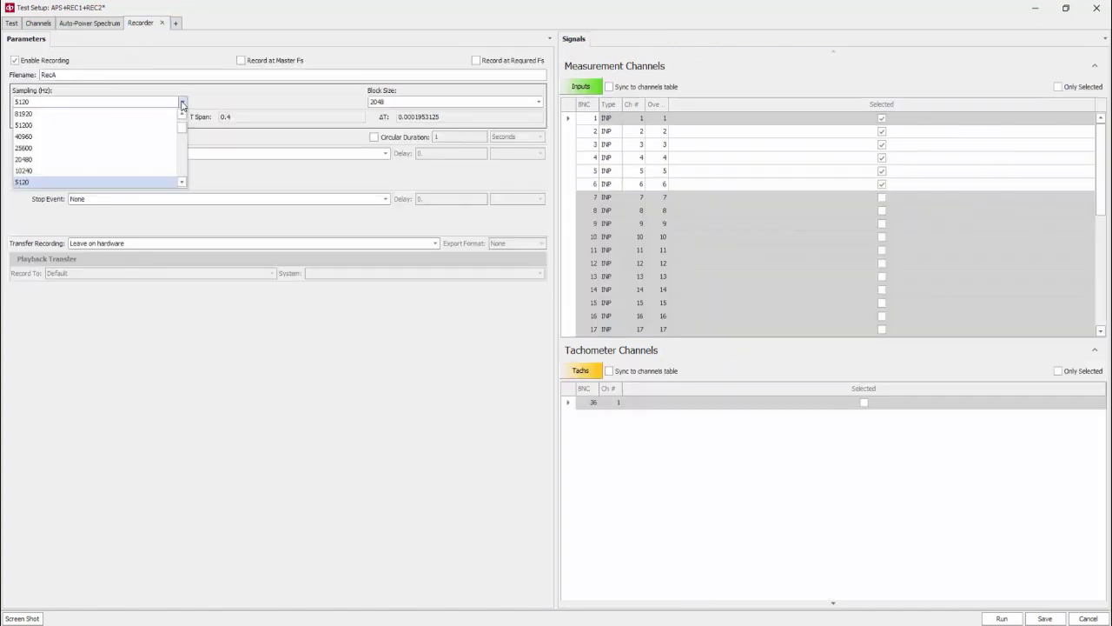
{"action": "left_click", "coordinate": [30, 148]}
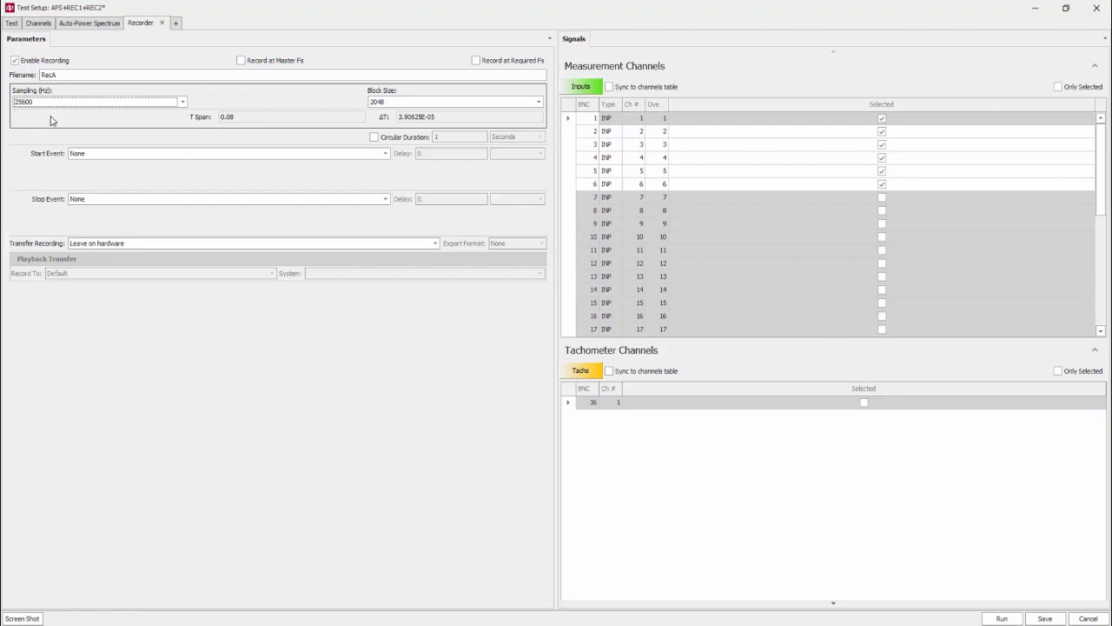
Set the RecA recorder to transfer recordings to the data server on stop and export in Matlab format
{"action": "left_click", "coordinate": [135, 246]}
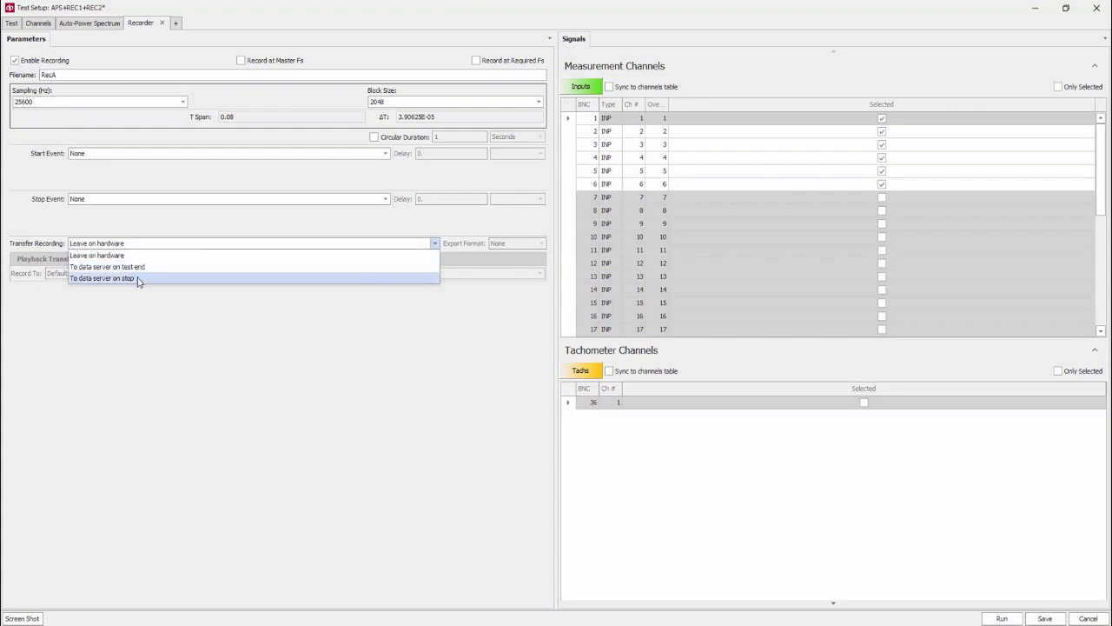
{"action": "left_click", "coordinate": [137, 279]}
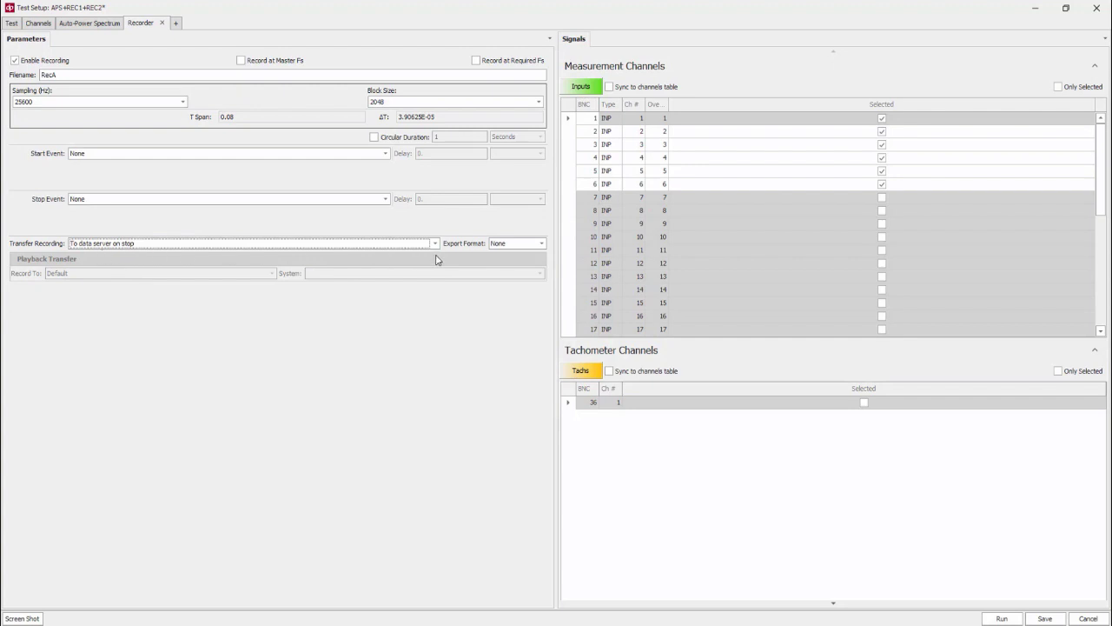
{"action": "left_click", "coordinate": [529, 244]}
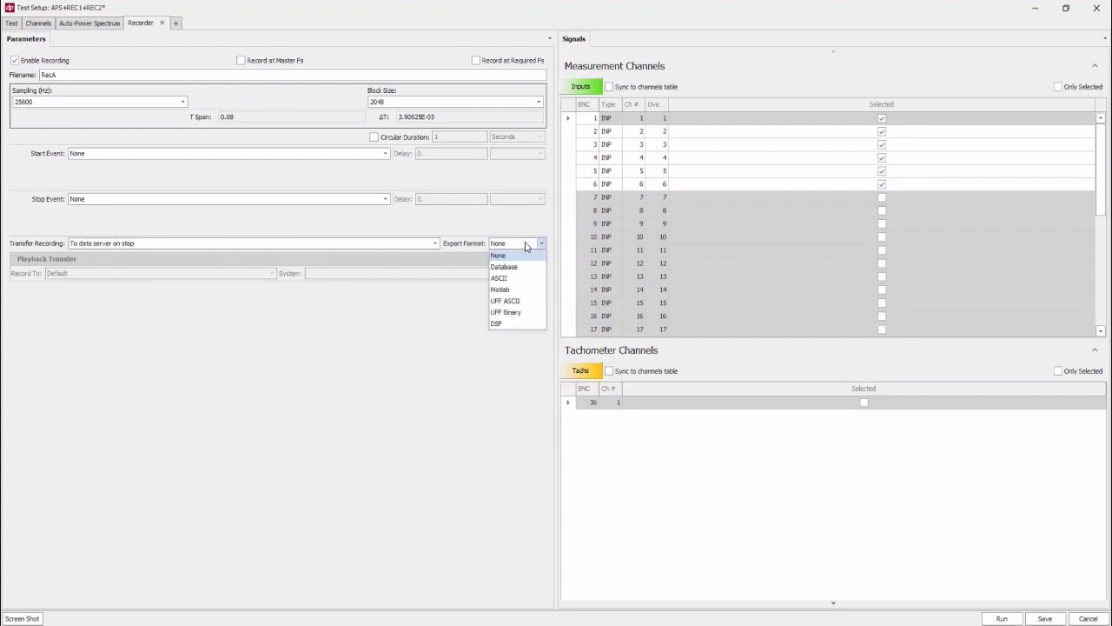
{"action": "left_click", "coordinate": [523, 291]}
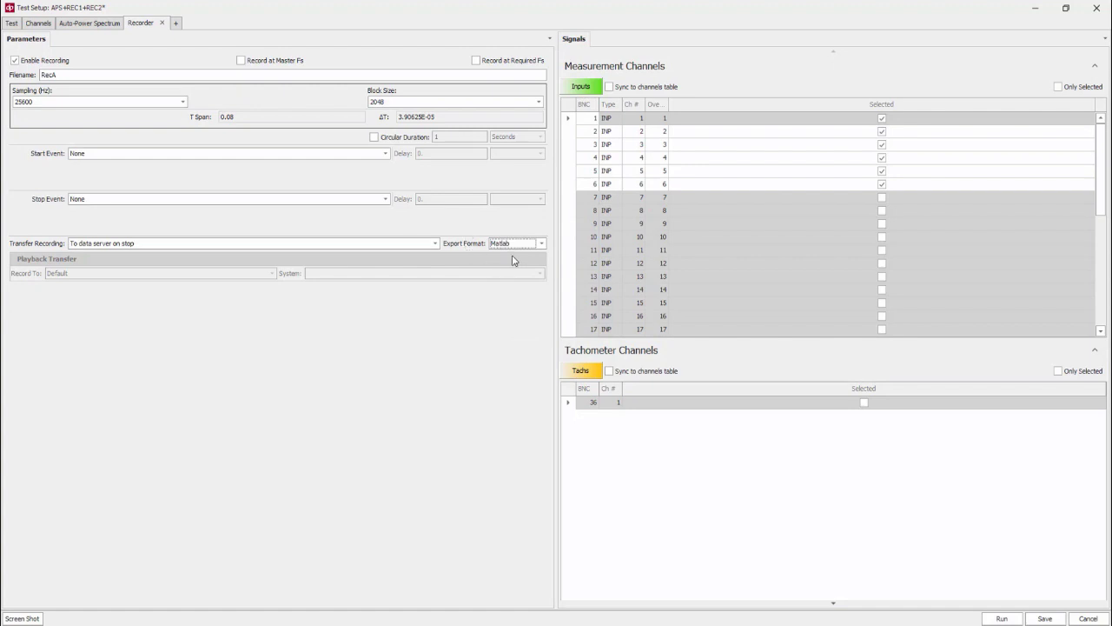
Sync the RecA recorder's channel selection to the channels table and compare it with the input channel list
{"action": "left_click", "coordinate": [609, 89]}
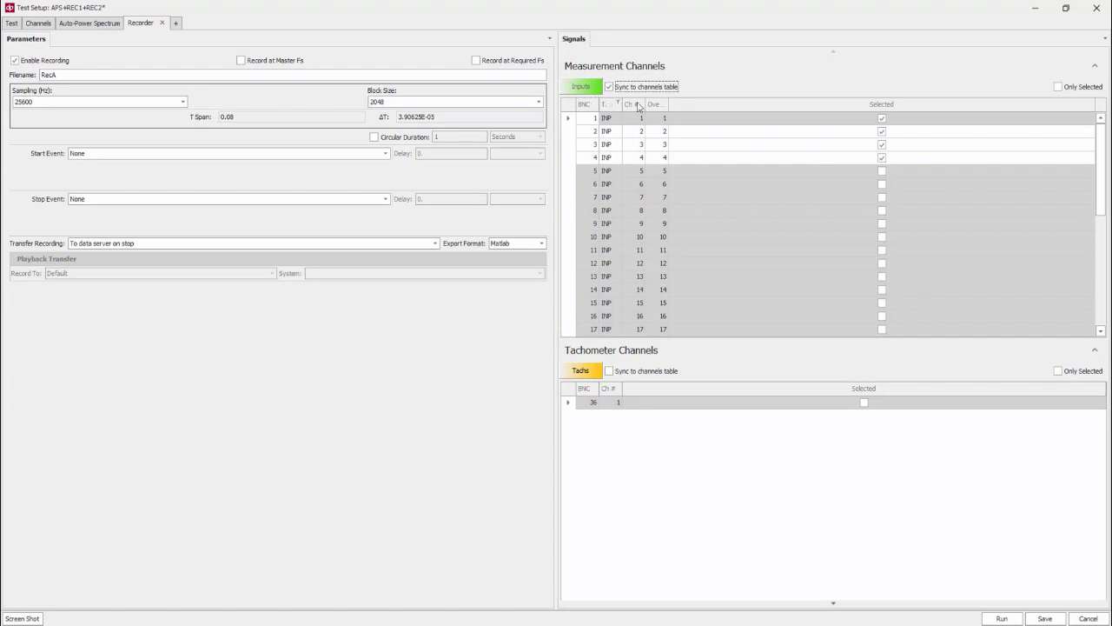
{"action": "left_click", "coordinate": [39, 24]}
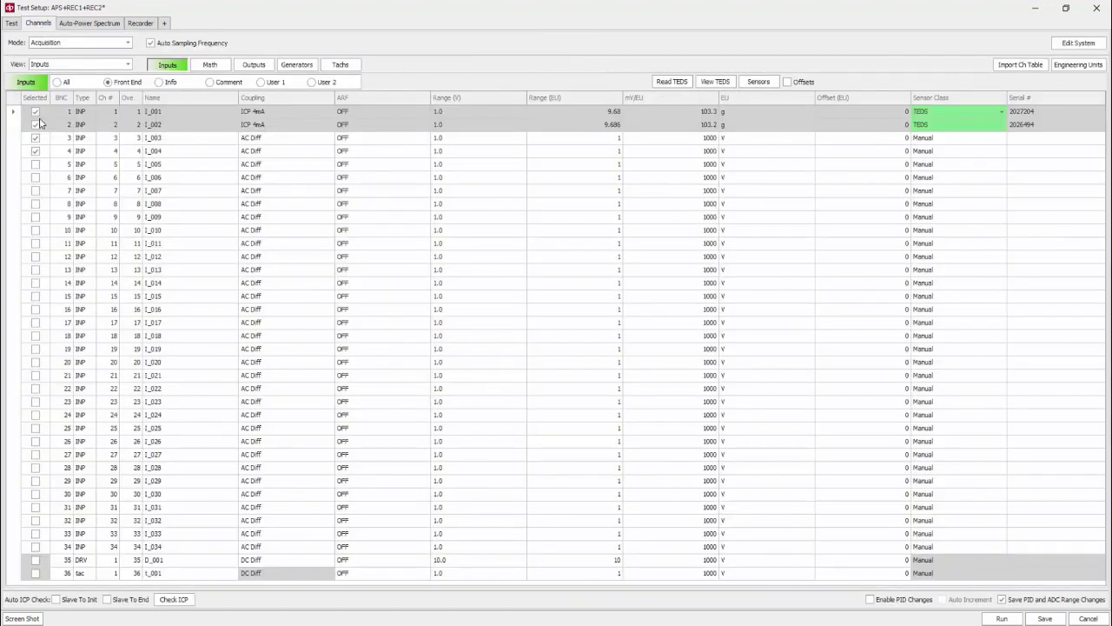
{"action": "left_click", "coordinate": [141, 24]}
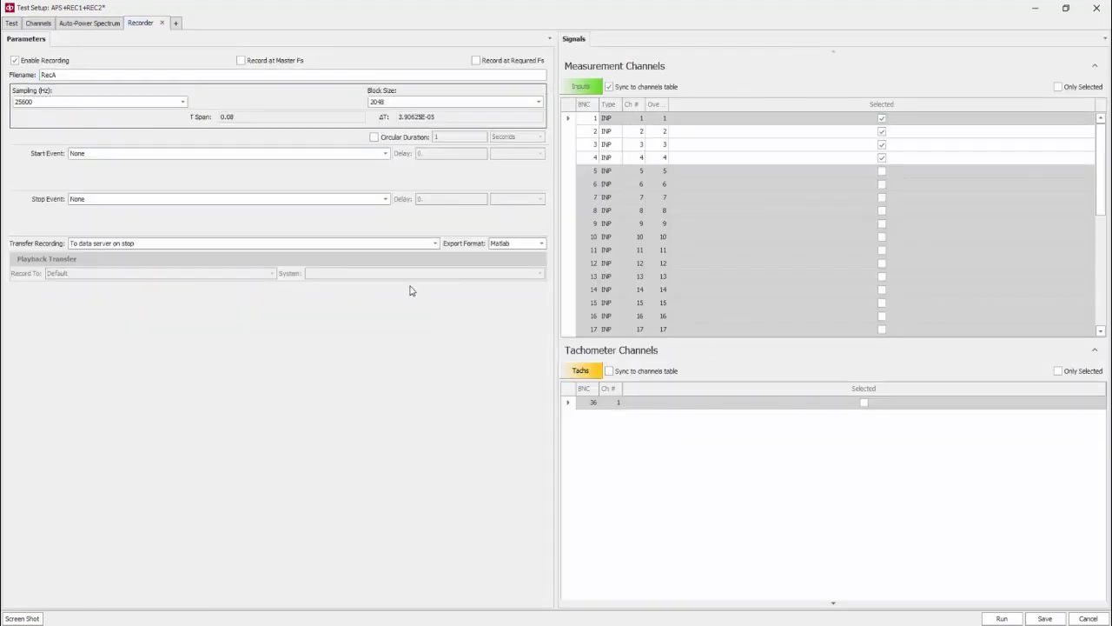
Add a second Recorder measurement with recording filename RecB
{"action": "left_click", "coordinate": [175, 26]}
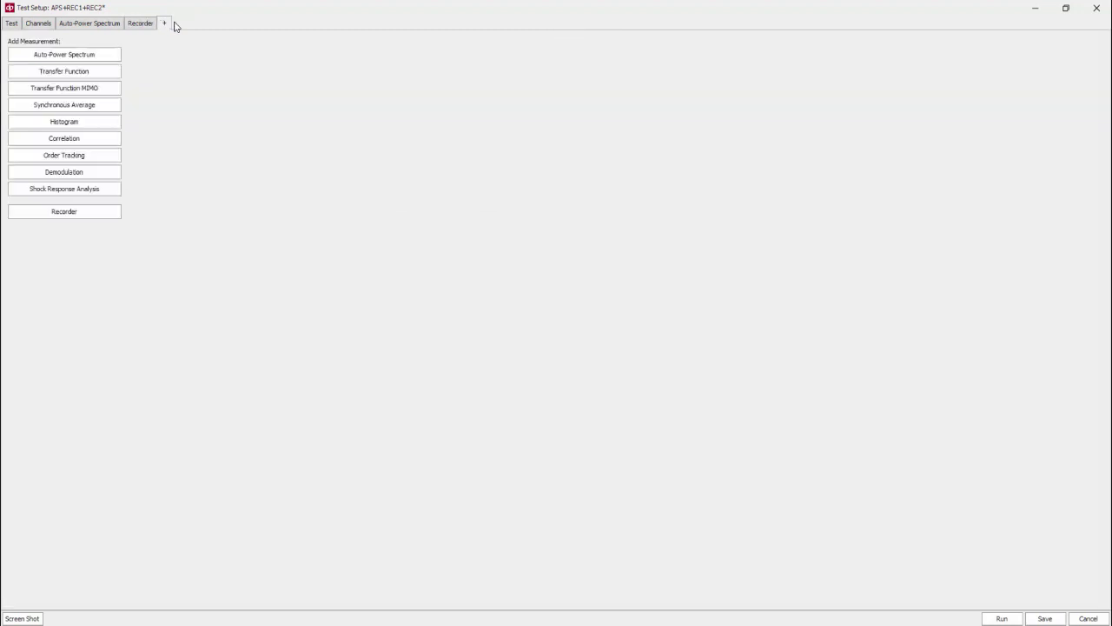
{"action": "left_click", "coordinate": [76, 214]}
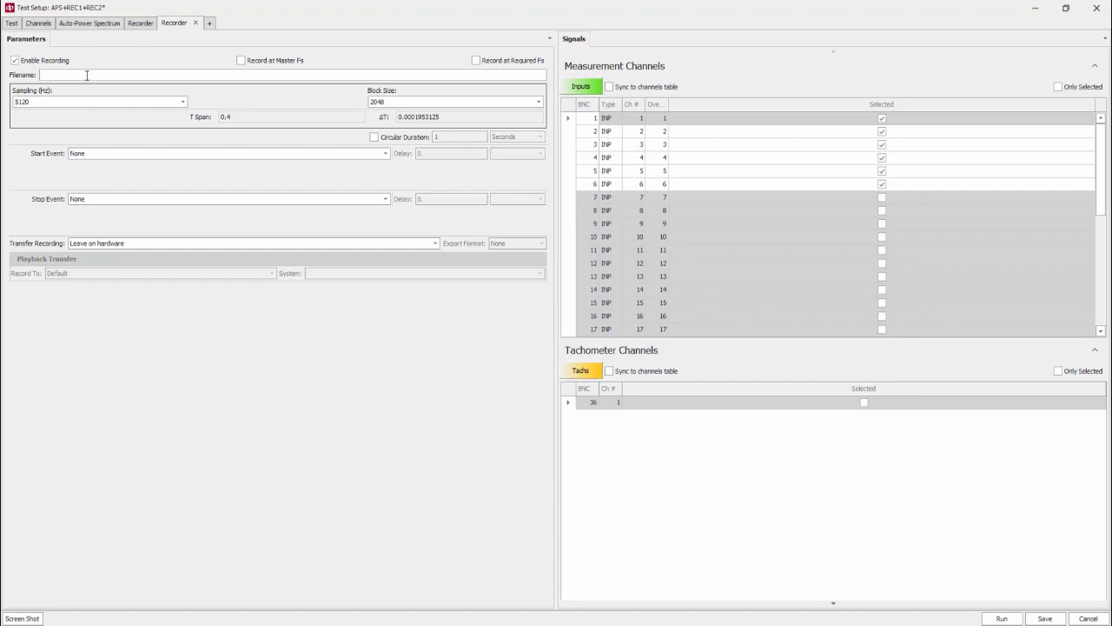
{"action": "type", "text": "RECB"}
{"action": "key", "text": "BackSpace"}
{"action": "key", "text": "BackSpace"}
{"action": "key", "text": "BackSpace"}
{"action": "type", "text": "ecB"}
Set the RecB recorder's sampling frequency to 51200 Hz
{"action": "left_click", "coordinate": [183, 103]}
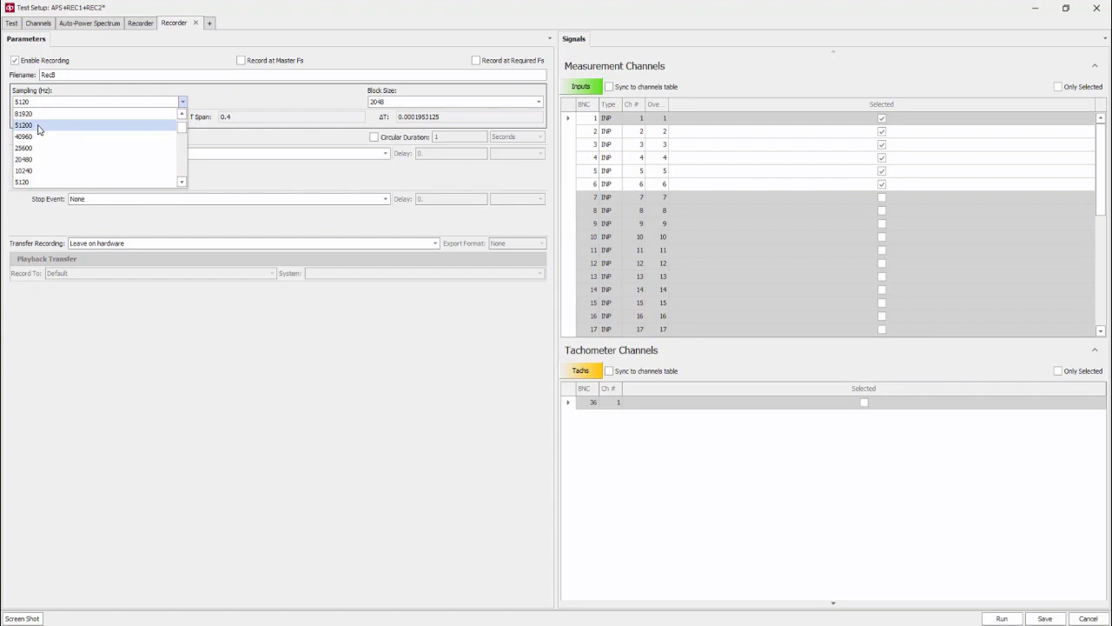
{"action": "key", "text": "Escape"}
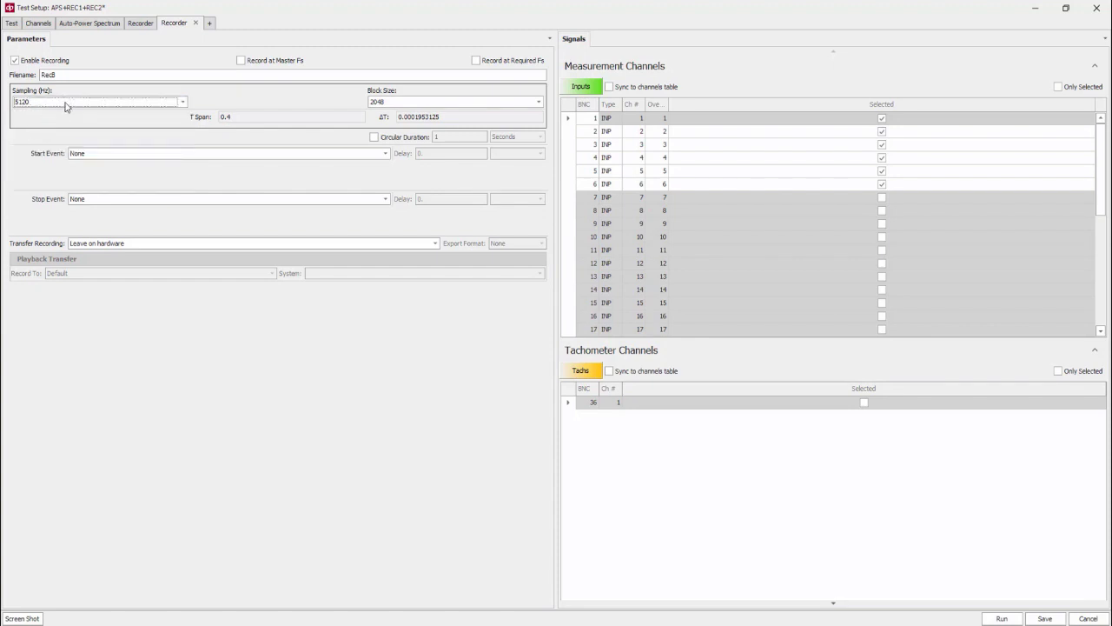
{"action": "left_click", "coordinate": [65, 106]}
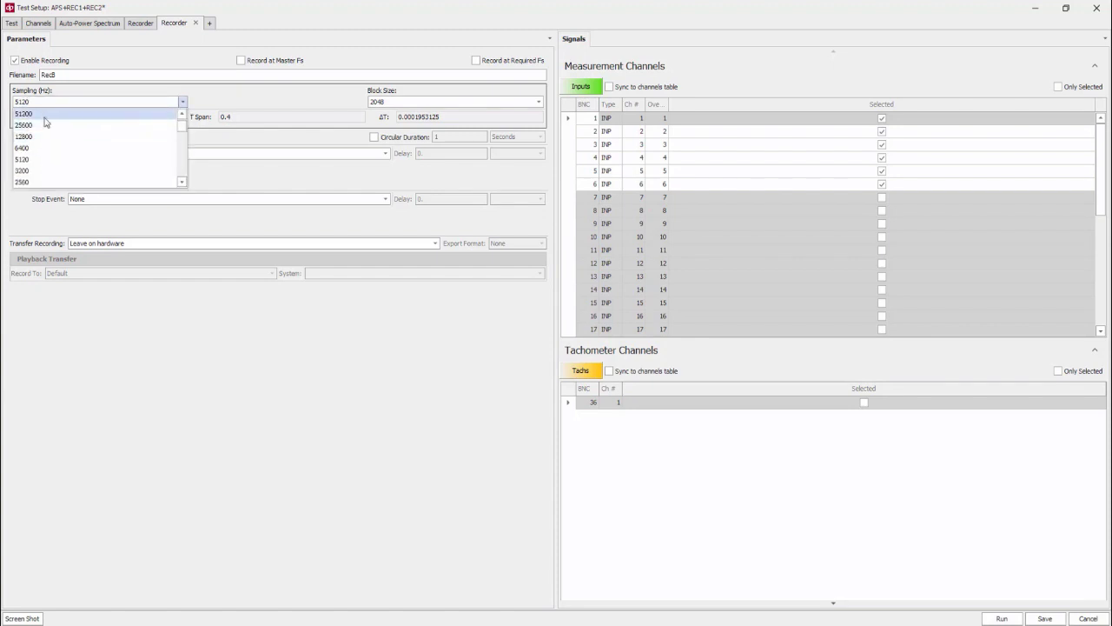
{"action": "left_click", "coordinate": [46, 114]}
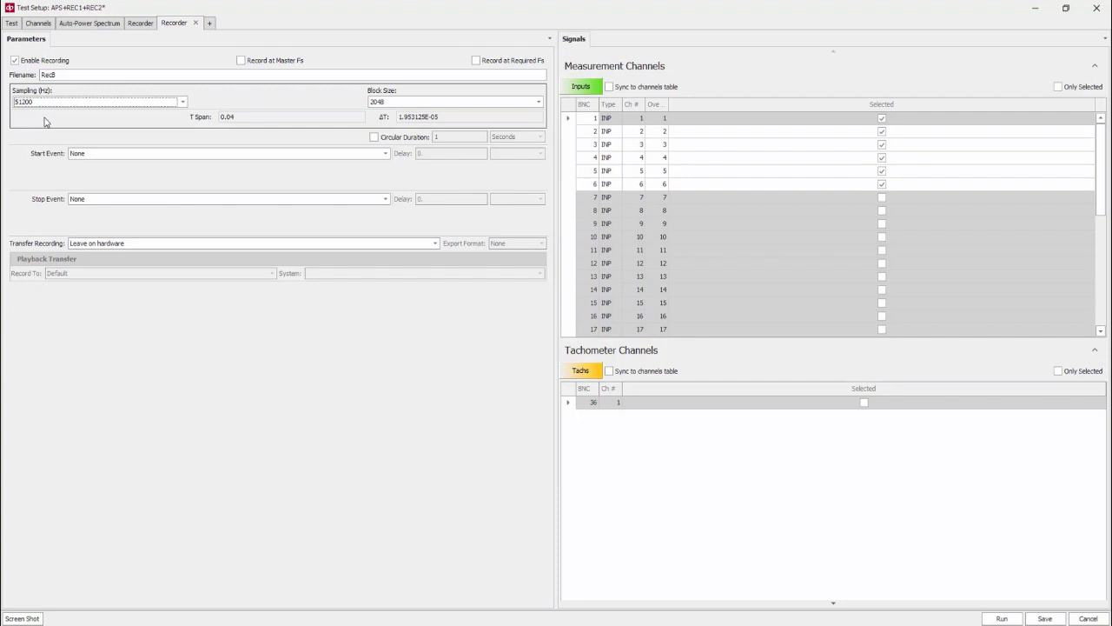
Set RecB to transfer recordings to the data server on test end and export in Matlab format
{"action": "left_click", "coordinate": [135, 245]}
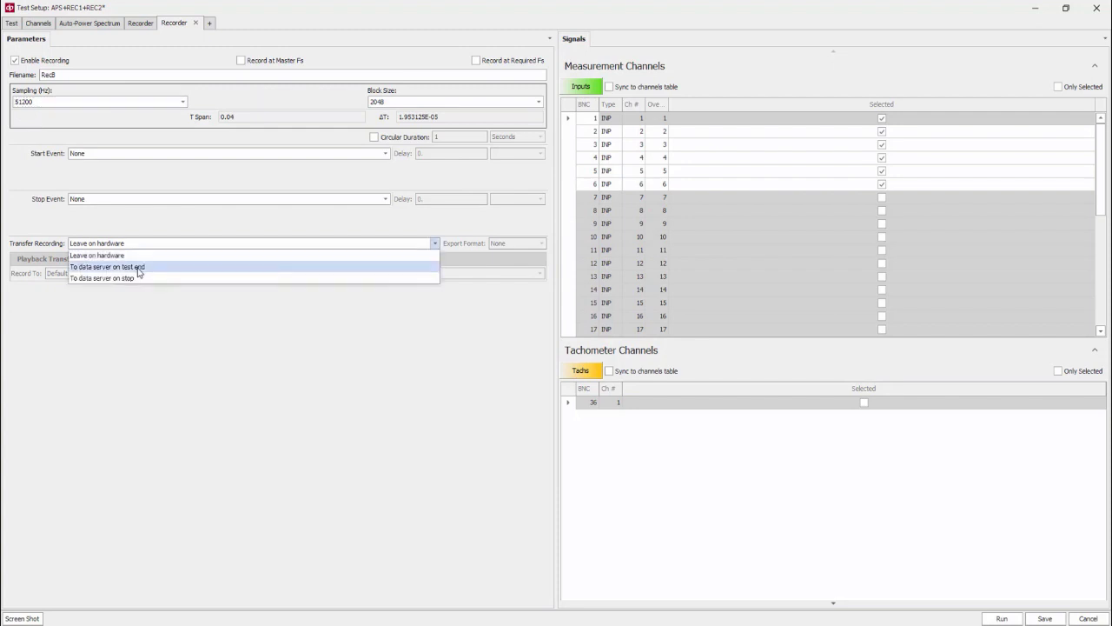
{"action": "left_click", "coordinate": [137, 267]}
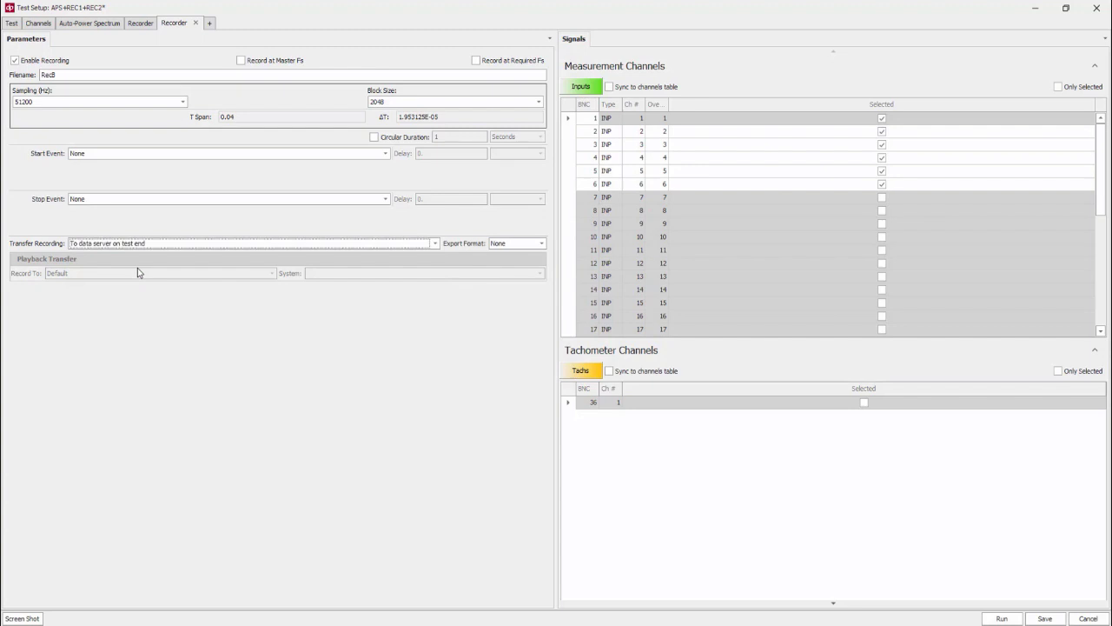
{"action": "left_click", "coordinate": [518, 244]}
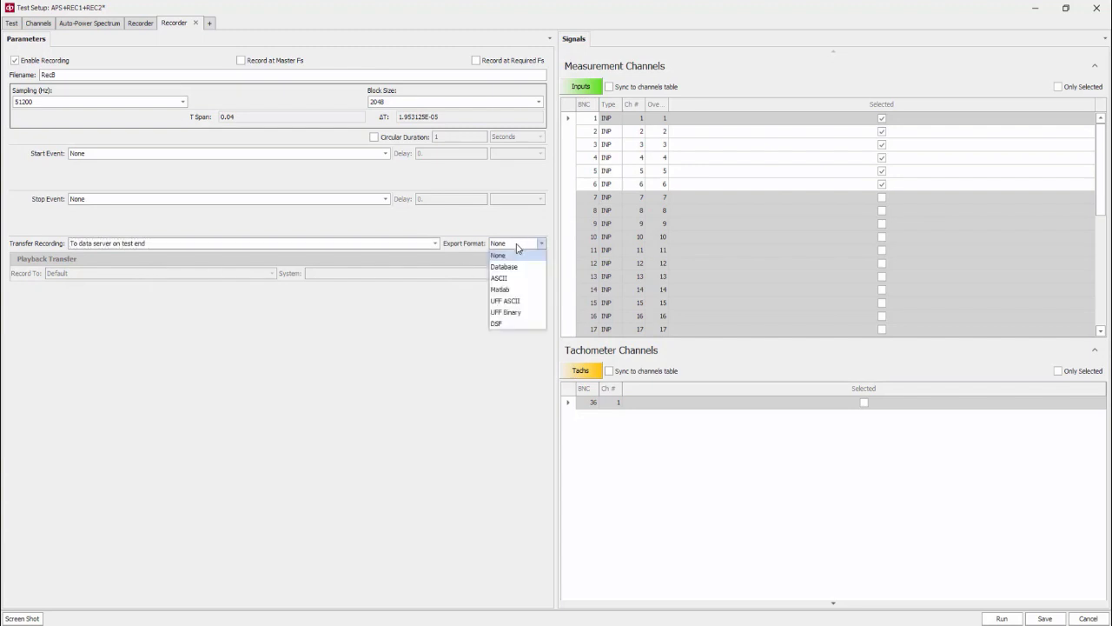
{"action": "left_click", "coordinate": [502, 290]}
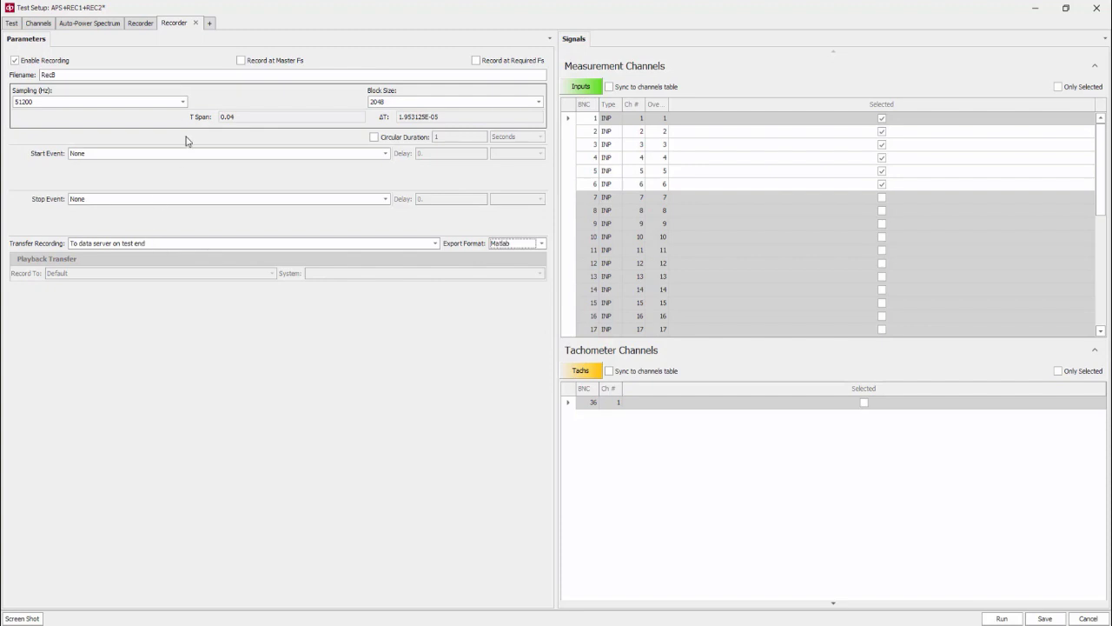
Enable a 10-second circular duration for RecB and sync its channel selection to the channels table
{"action": "left_click", "coordinate": [373, 138]}
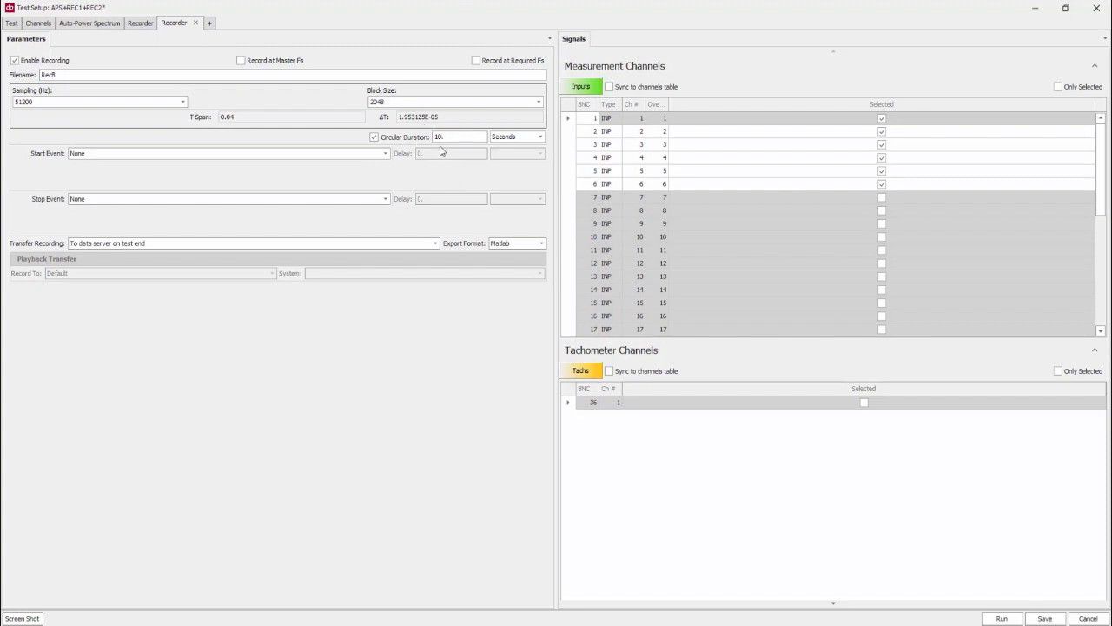
{"action": "left_click", "coordinate": [142, 24]}
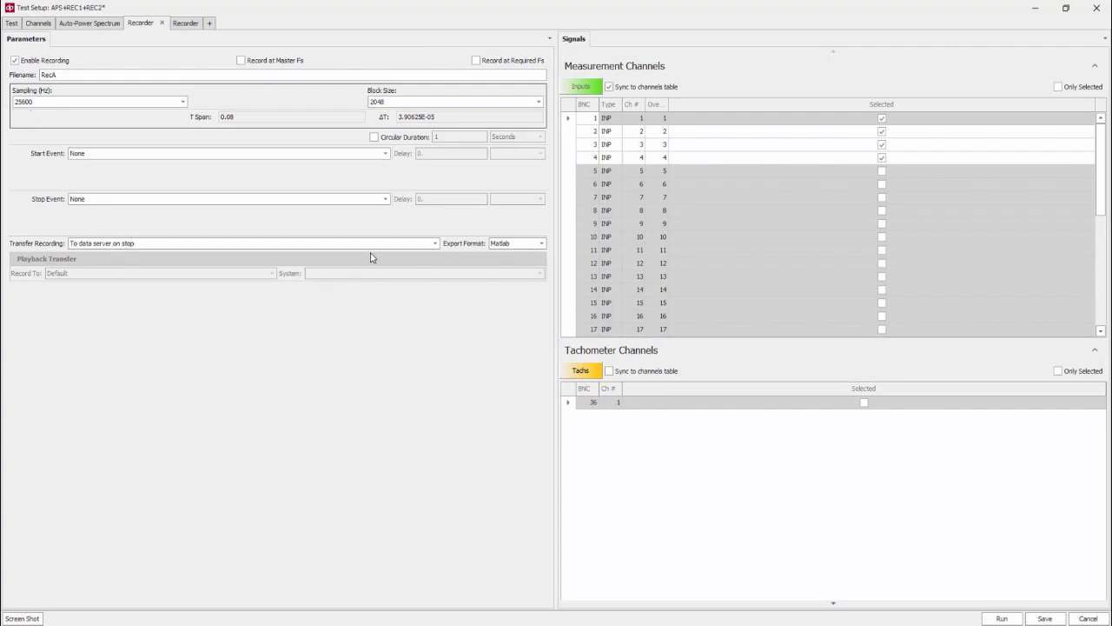
{"action": "left_click", "coordinate": [185, 24]}
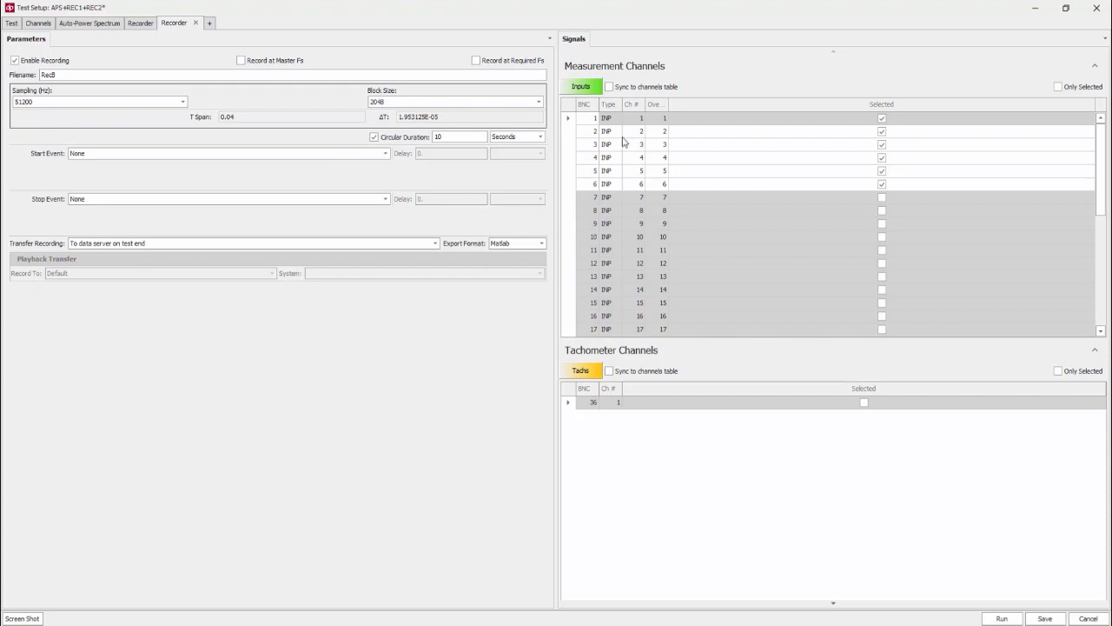
{"action": "left_click", "coordinate": [609, 87]}
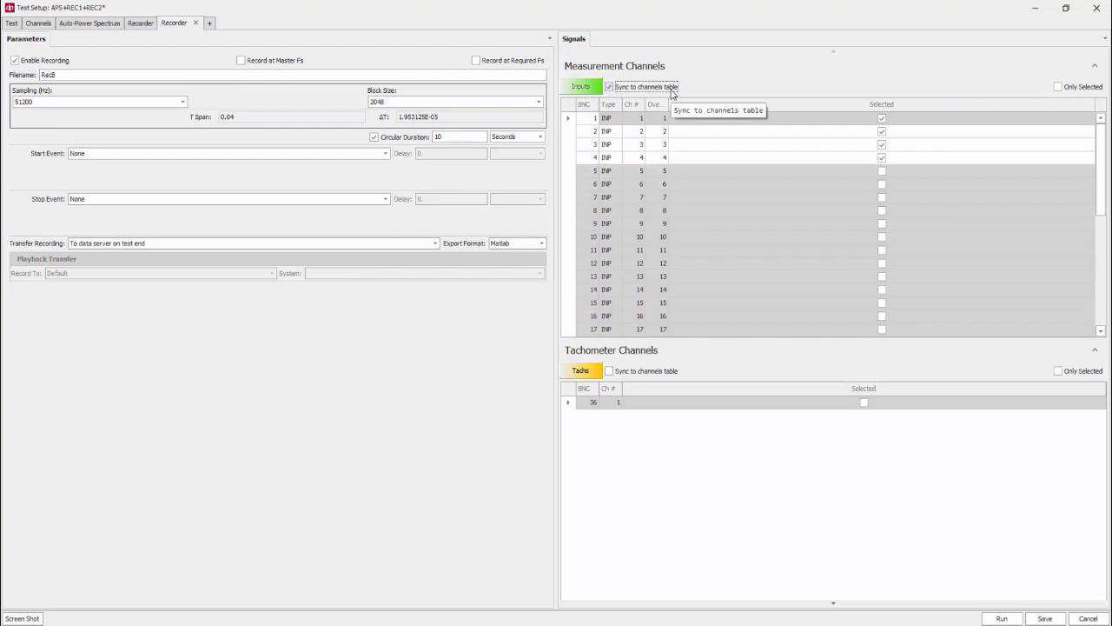
Run the APS+REC1+REC2 test
{"action": "left_click", "coordinate": [1001, 617]}
{"action": "left_click", "coordinate": [717, 540]}
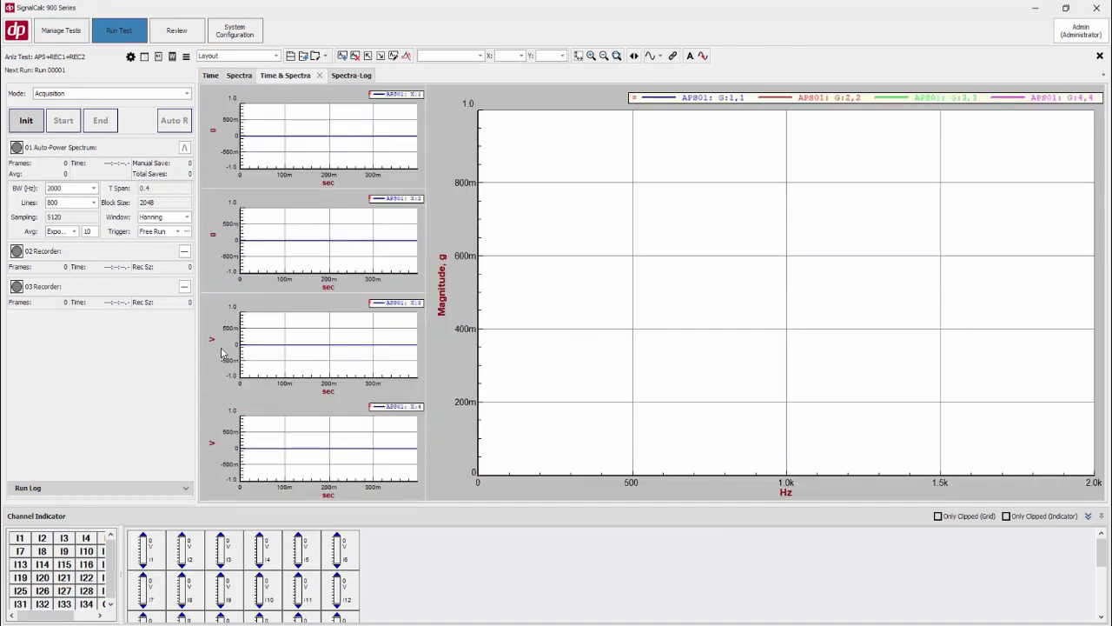
Expand both recorder panels in the run view and collapse the channel indicator
{"action": "left_click", "coordinate": [184, 251]}
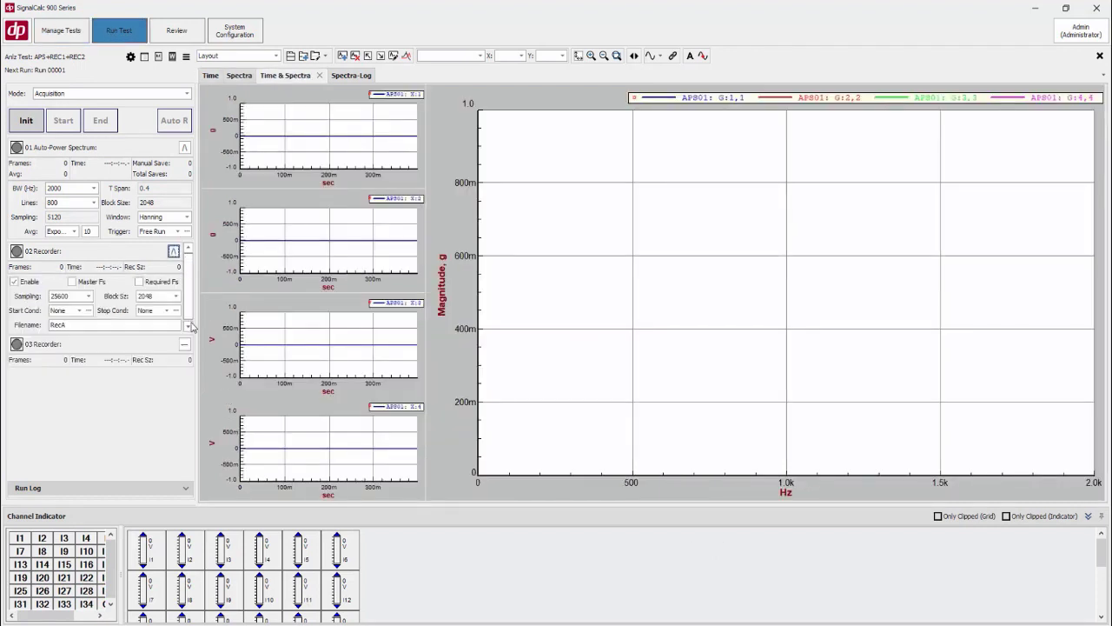
{"action": "left_click", "coordinate": [184, 344]}
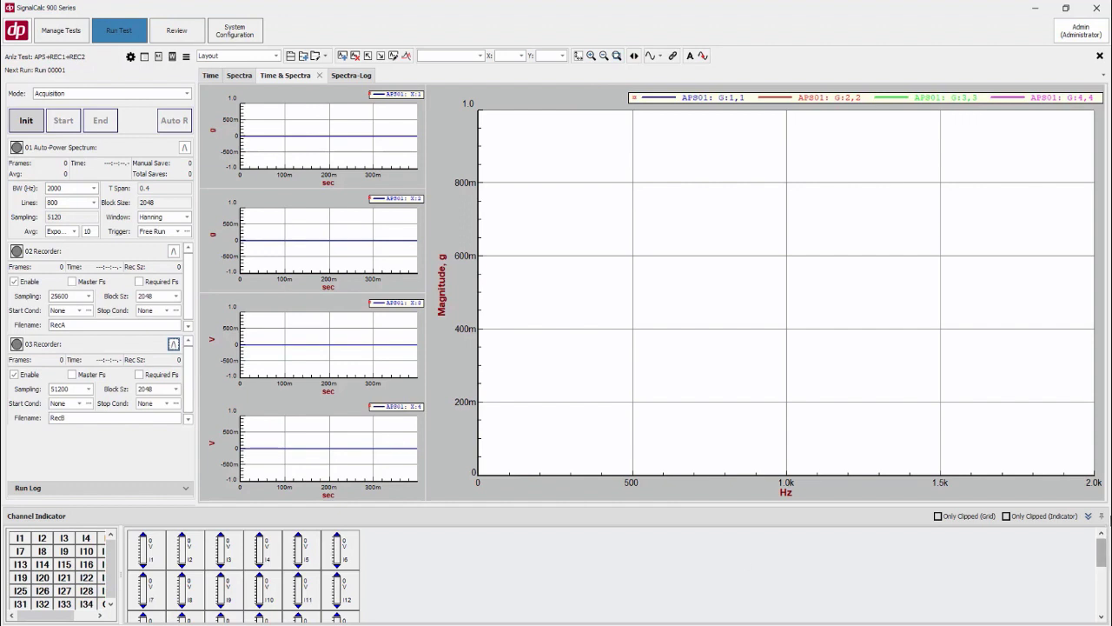
{"action": "left_click", "coordinate": [1100, 515]}
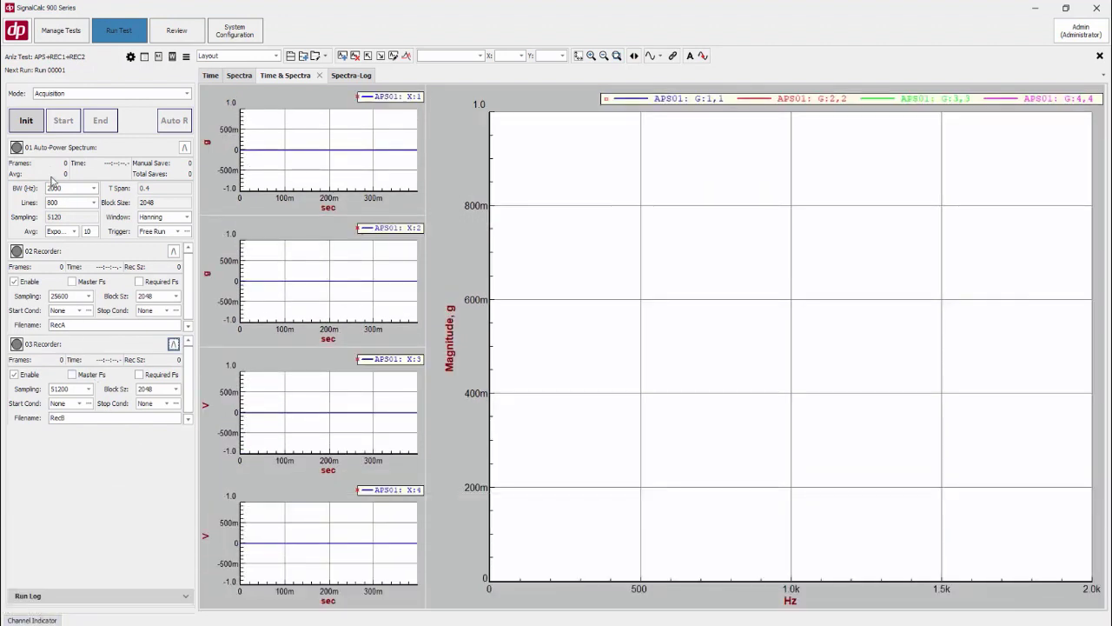
Initialize the test and start acquisition
{"action": "left_click", "coordinate": [26, 122]}
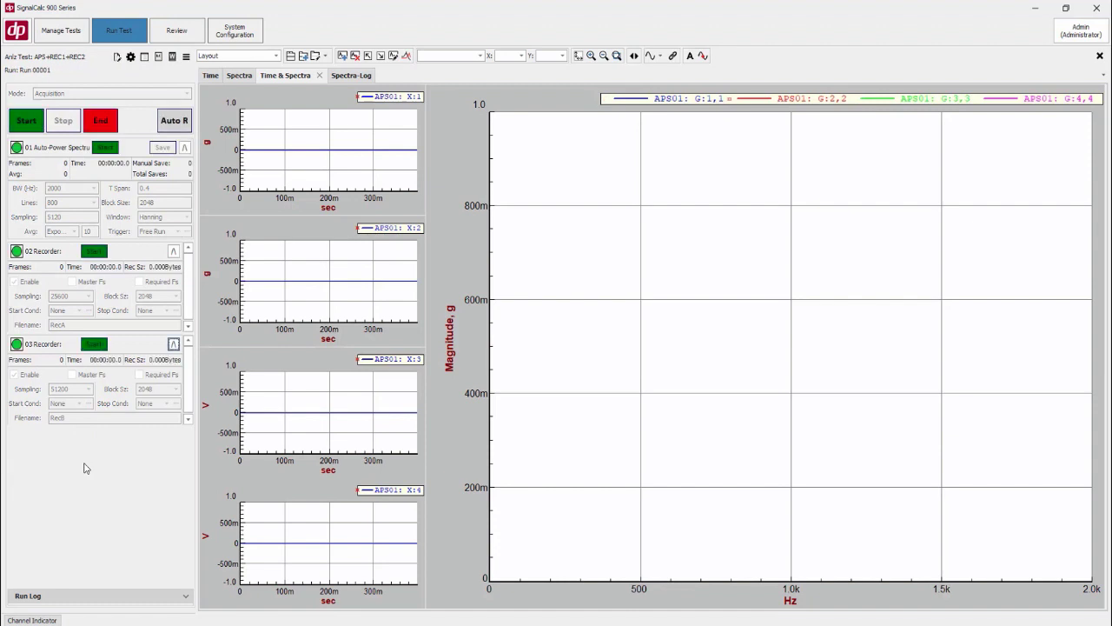
{"action": "left_click", "coordinate": [30, 126]}
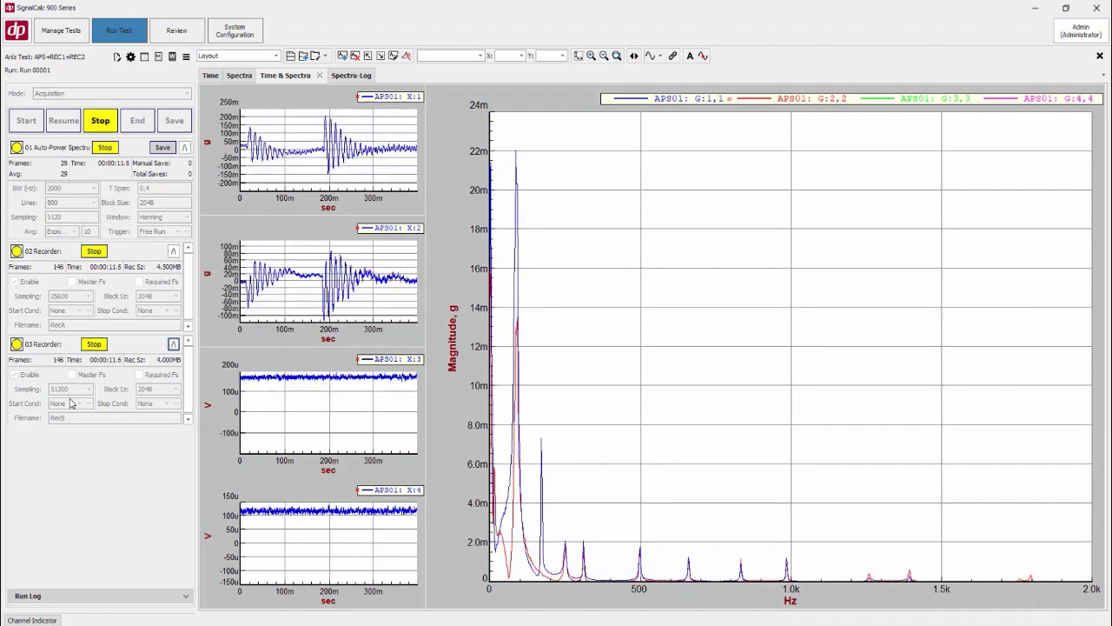
Browse the Time, Spectra and Time & Spectra display tabs
{"action": "left_click", "coordinate": [210, 75]}
{"action": "left_click", "coordinate": [254, 77]}
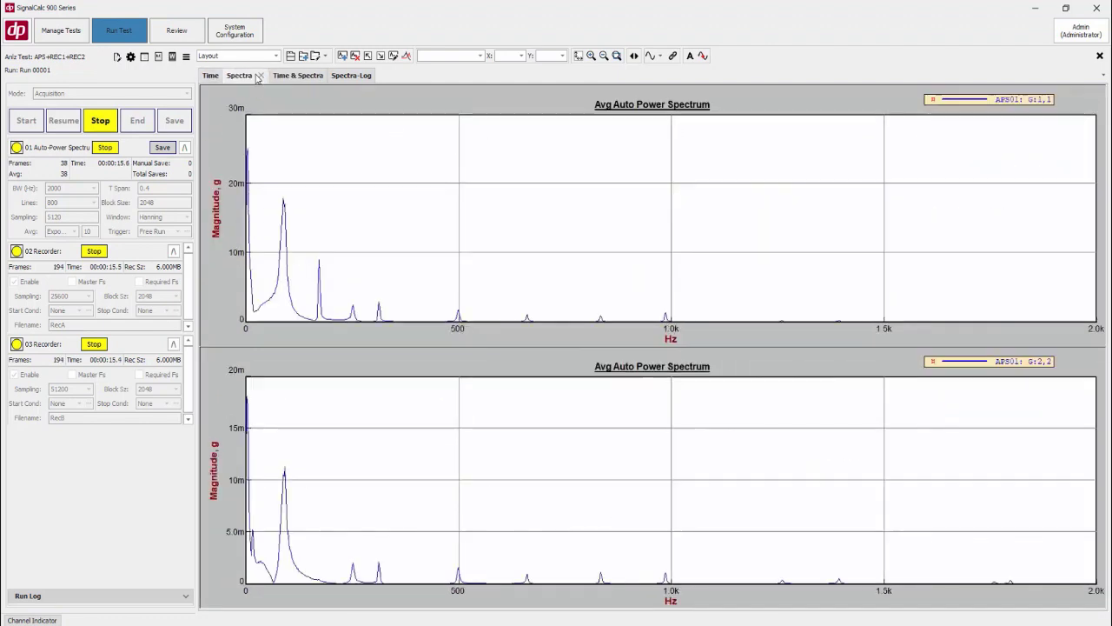
{"action": "left_click", "coordinate": [287, 77]}
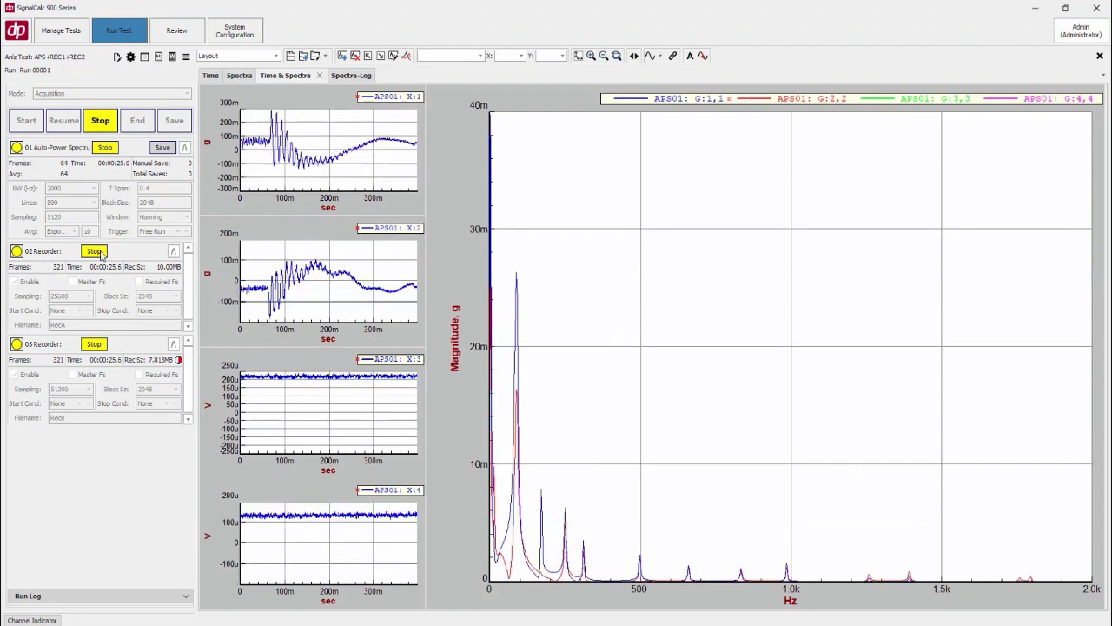
Stop and restart the RecA recorder repeatedly while acquisition continues
{"action": "left_click", "coordinate": [96, 252]}
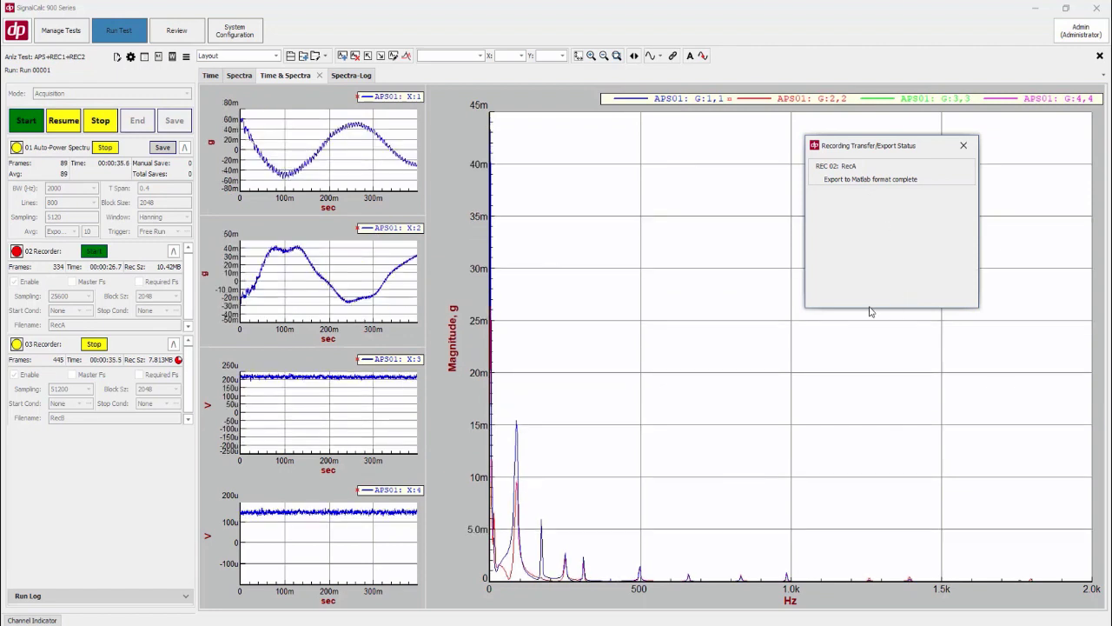
{"action": "left_click", "coordinate": [94, 252]}
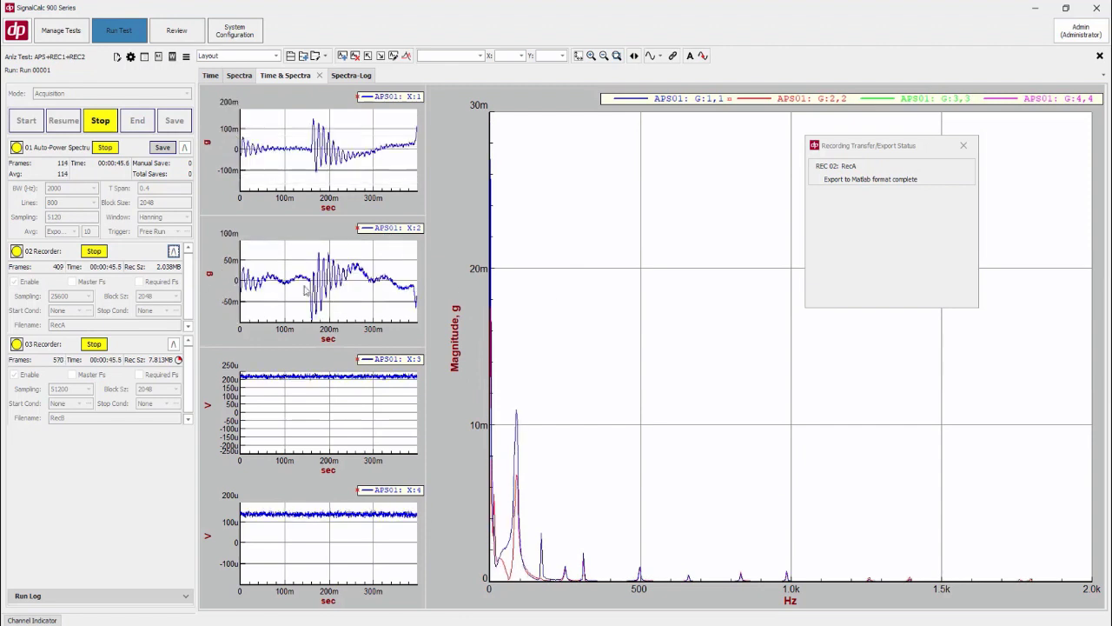
{"action": "left_click", "coordinate": [103, 253]}
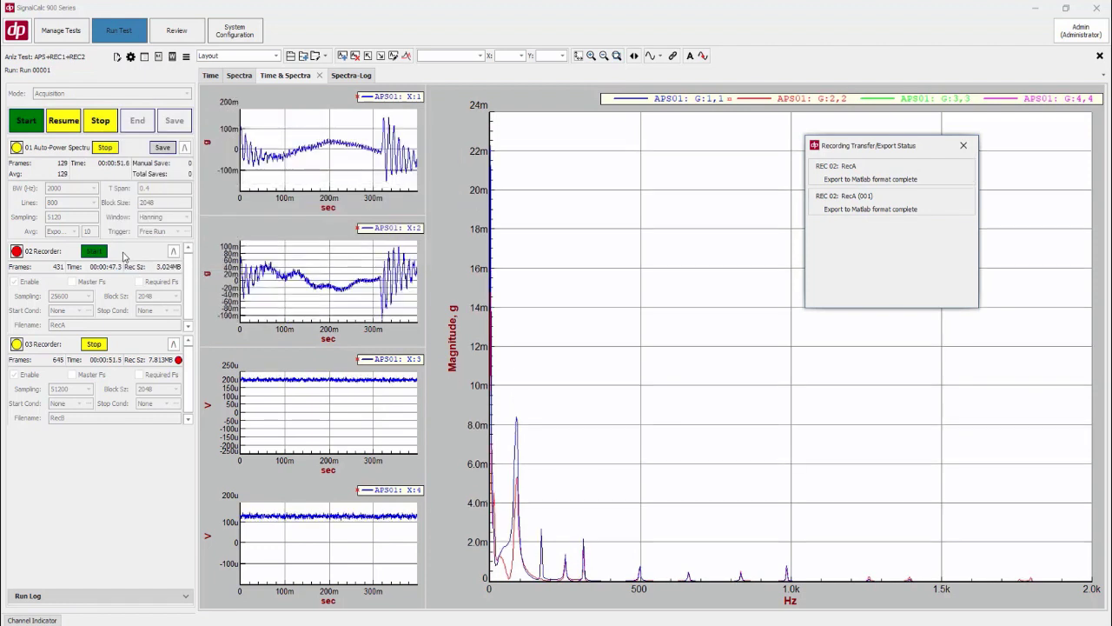
{"action": "left_click", "coordinate": [101, 253]}
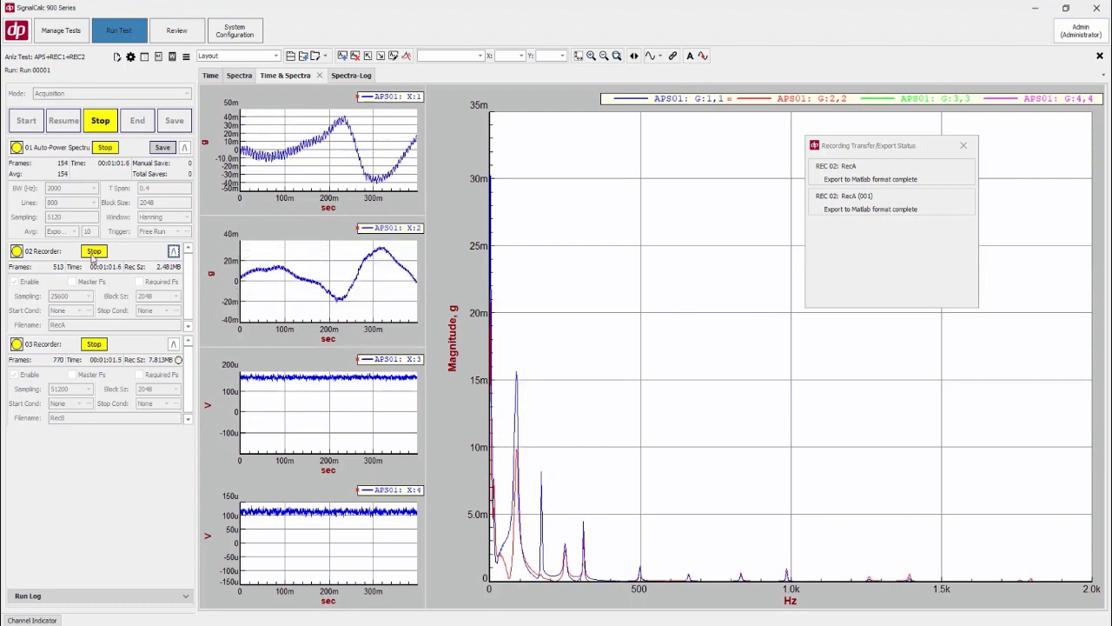
{"action": "left_click", "coordinate": [93, 251]}
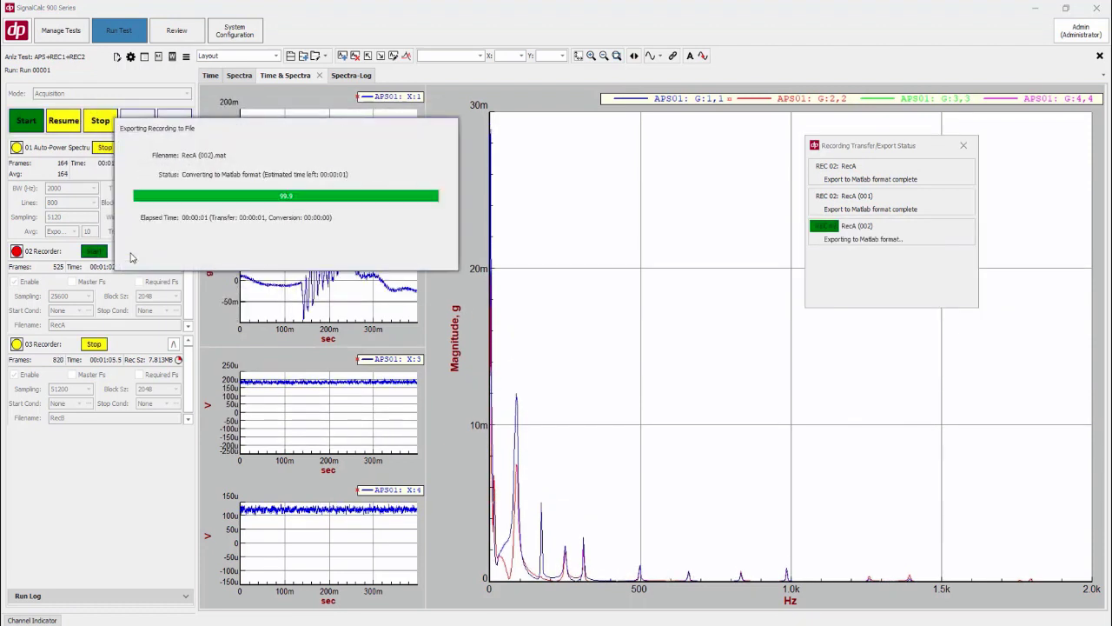
{"action": "left_click", "coordinate": [97, 252]}
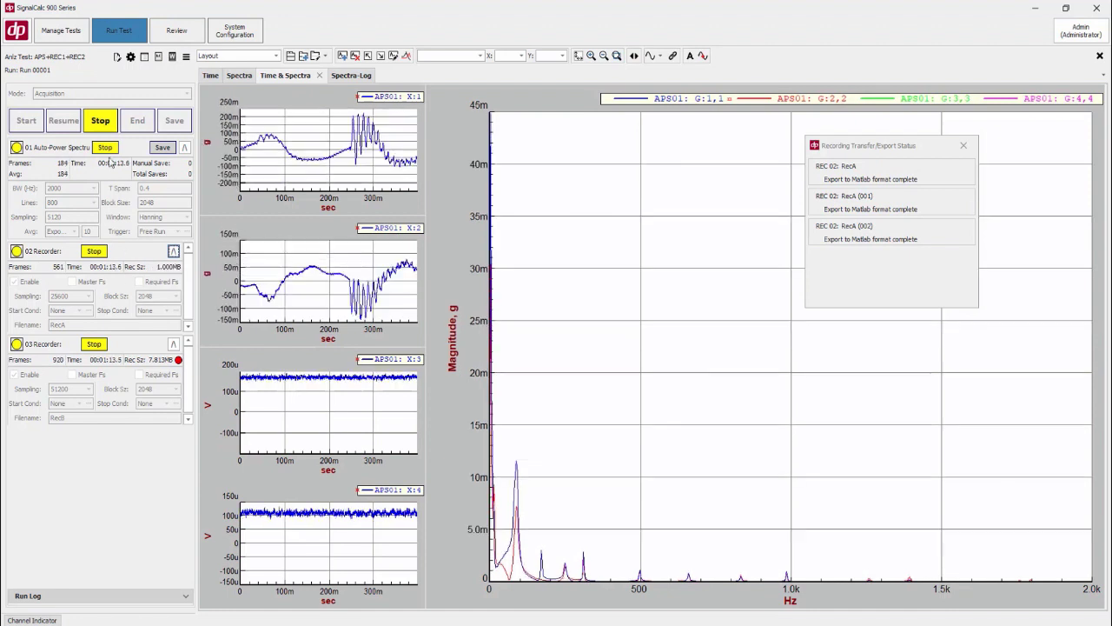
Stop acquisition and end the test run
{"action": "left_click", "coordinate": [109, 122]}
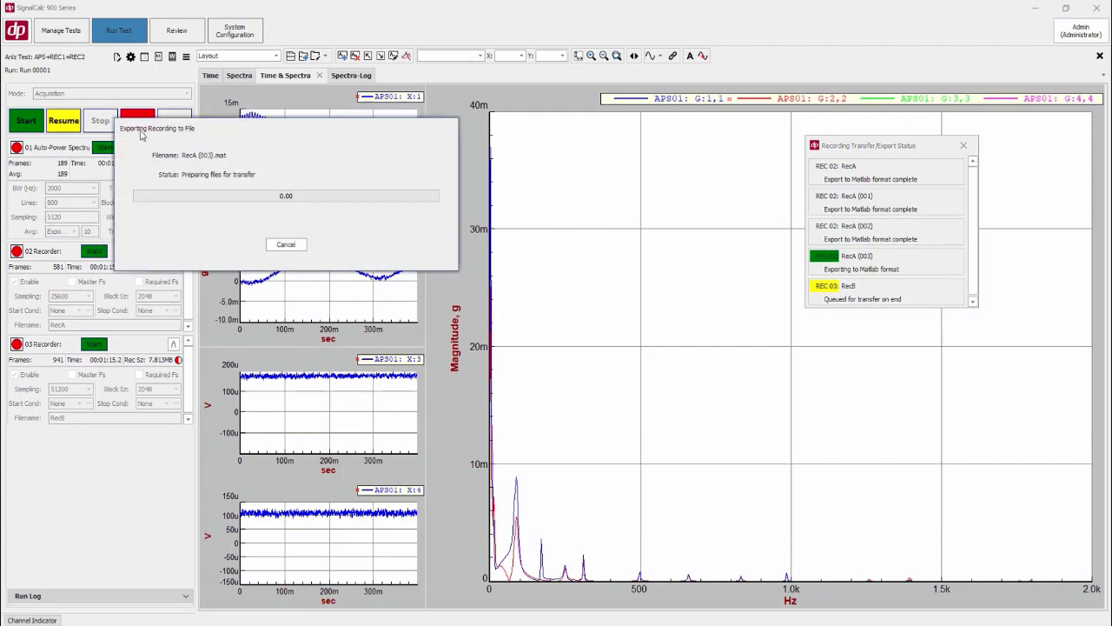
{"action": "left_click", "coordinate": [141, 121]}
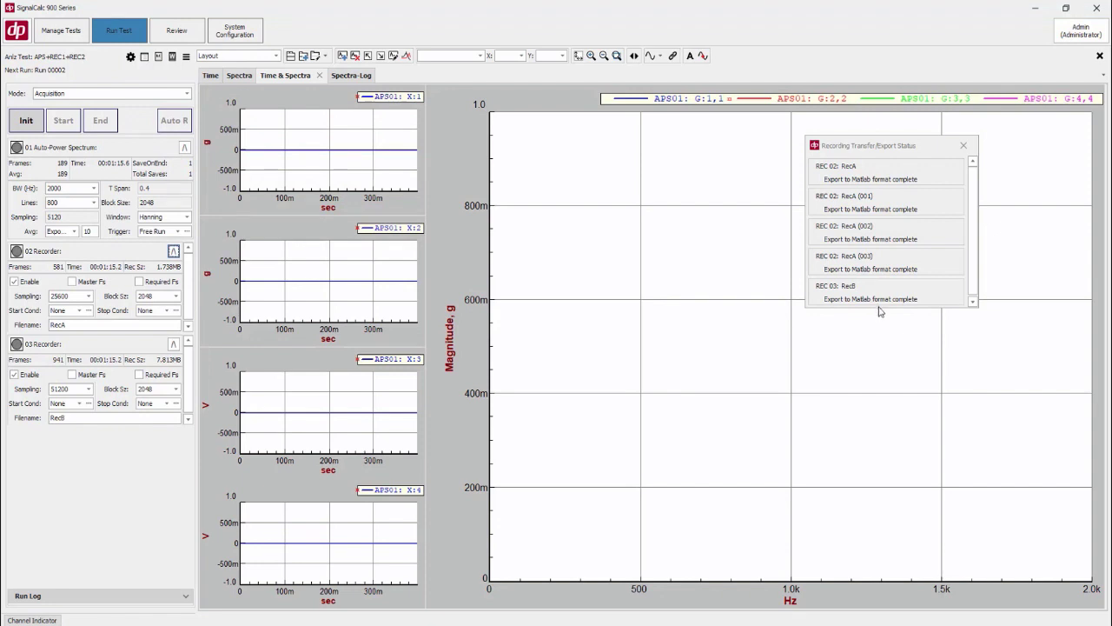
Enlarge the Recording Transfer/Export Status window to review all export entries, then close it
{"action": "left_click_drag", "start_coordinate": [878, 306], "coordinate": [882, 424]}
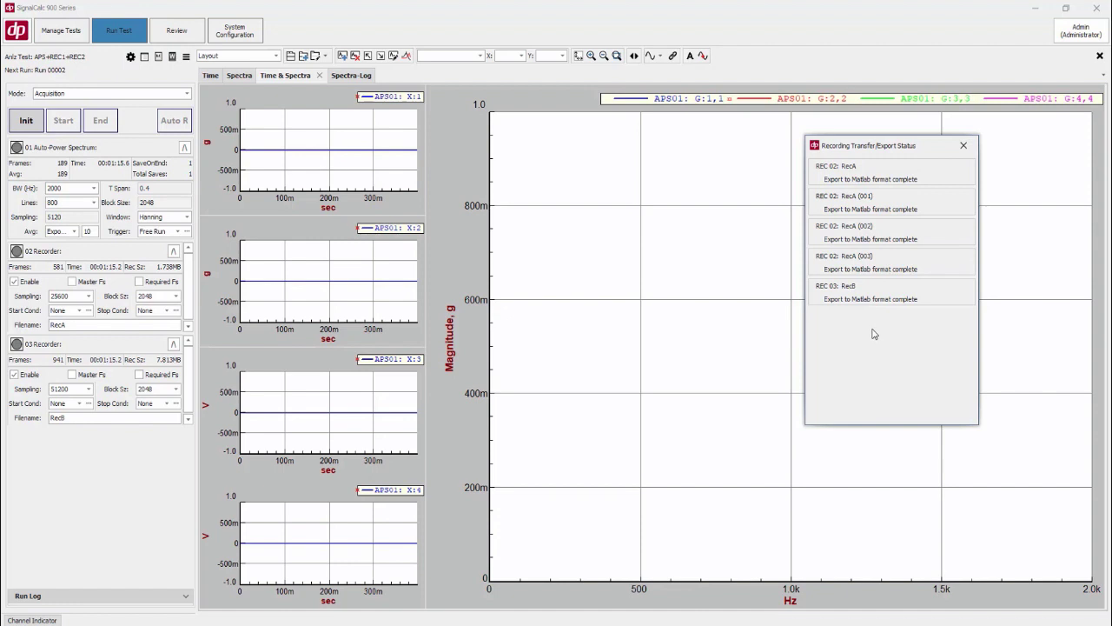
{"action": "left_click", "coordinate": [972, 150]}
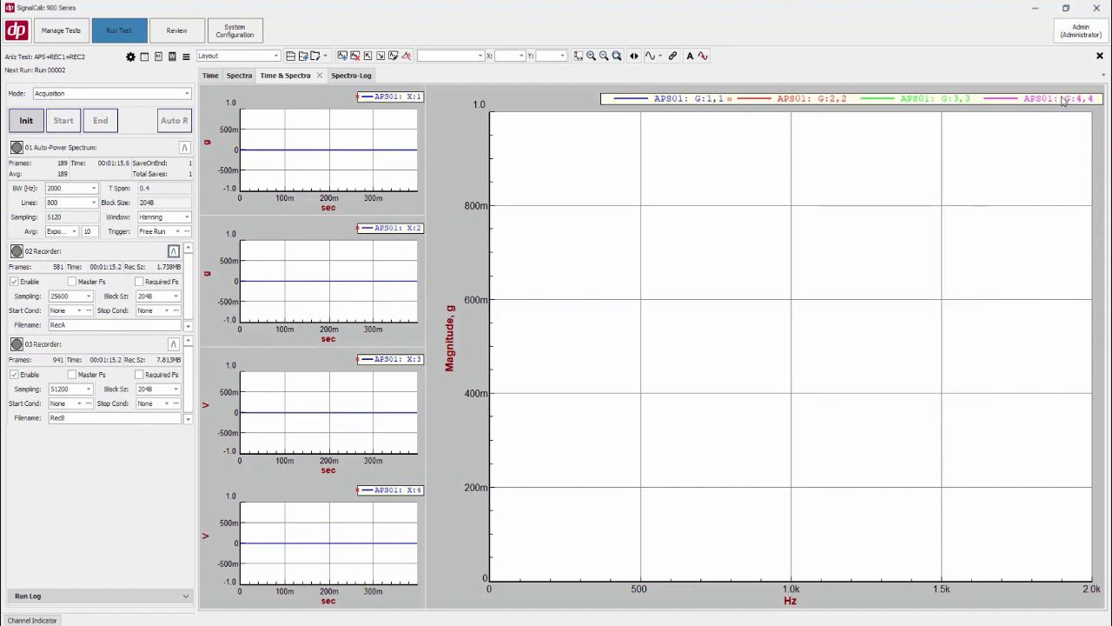
Go to test management and switch the list to show recordings
{"action": "left_click", "coordinate": [1099, 55]}
{"action": "left_click", "coordinate": [553, 345]}
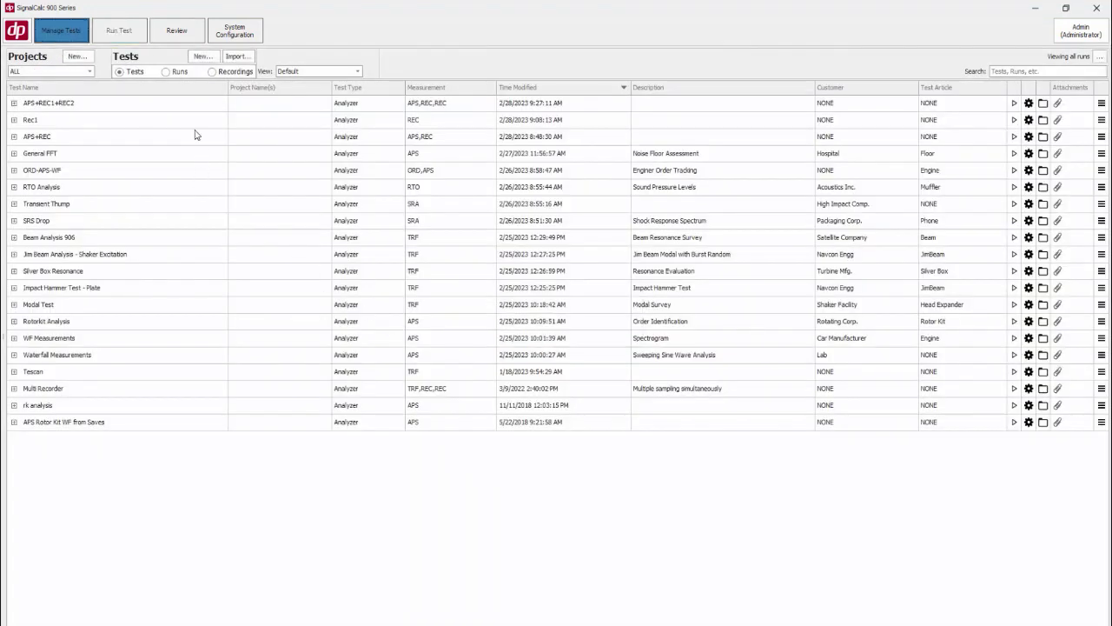
{"action": "left_click", "coordinate": [212, 72]}
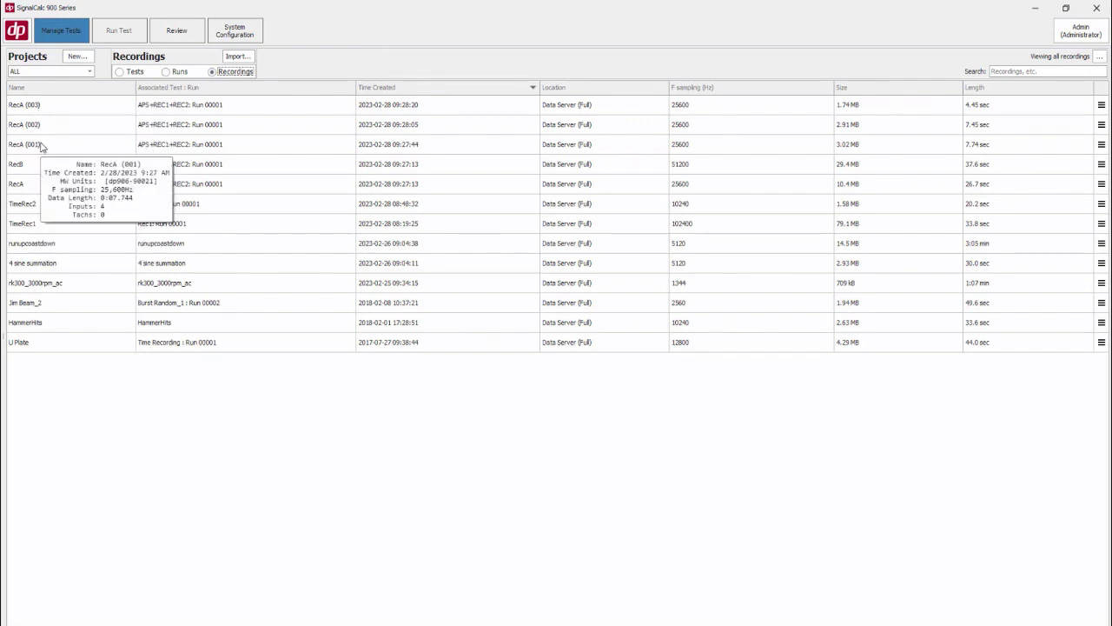
Inspect the details of the RecA (001) and RecB recordings in the list
{"action": "mouse_move", "coordinate": [46, 109]}
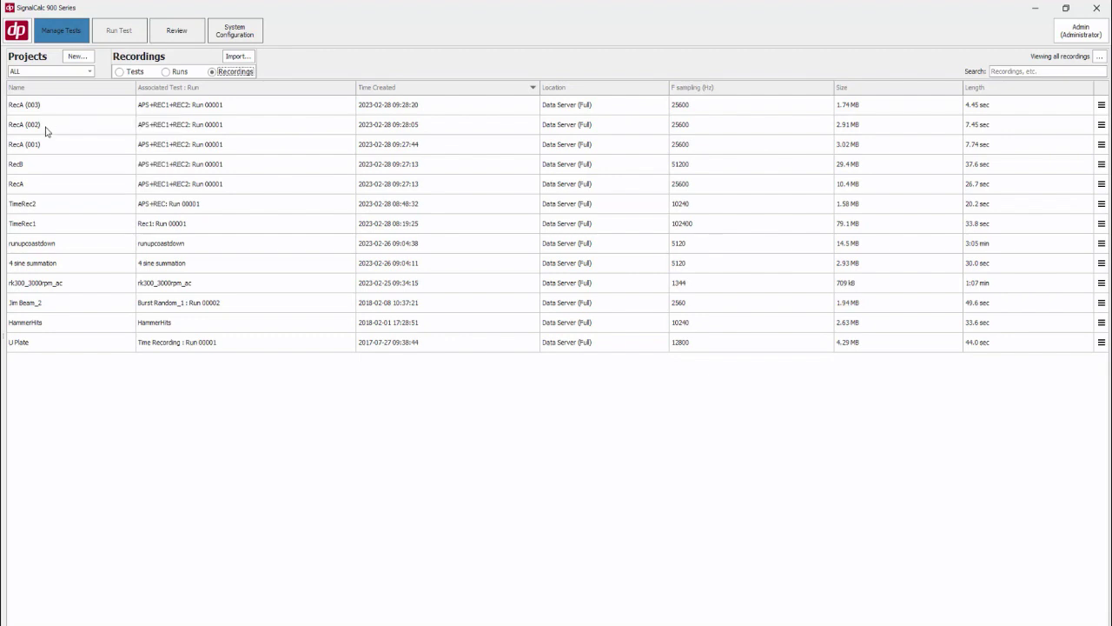
{"action": "mouse_move", "coordinate": [35, 164]}
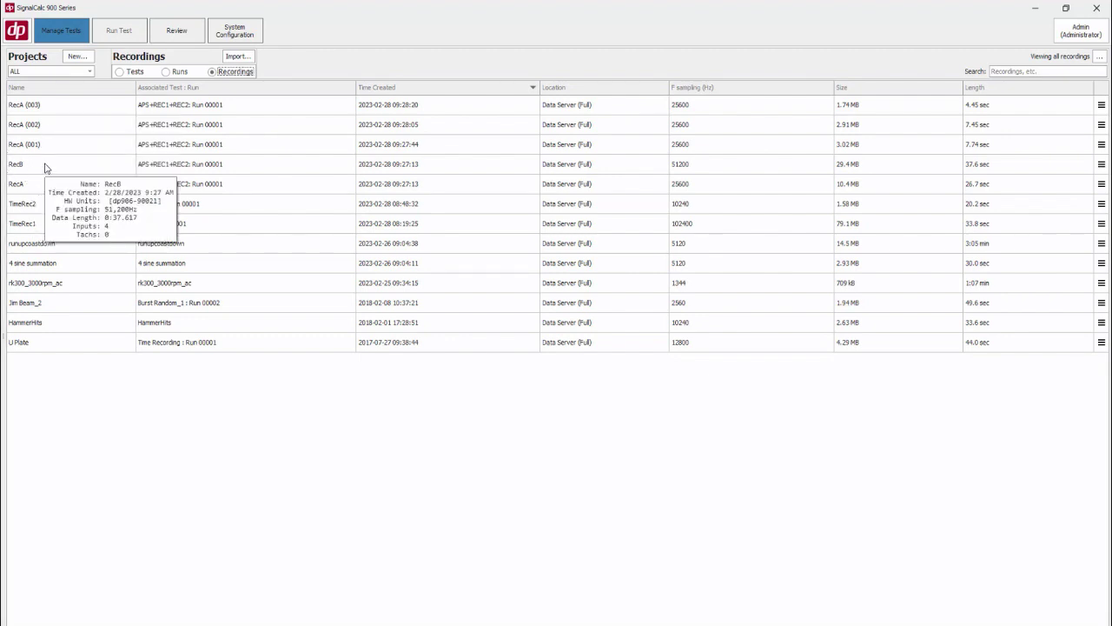
{"action": "left_click", "coordinate": [46, 169]}
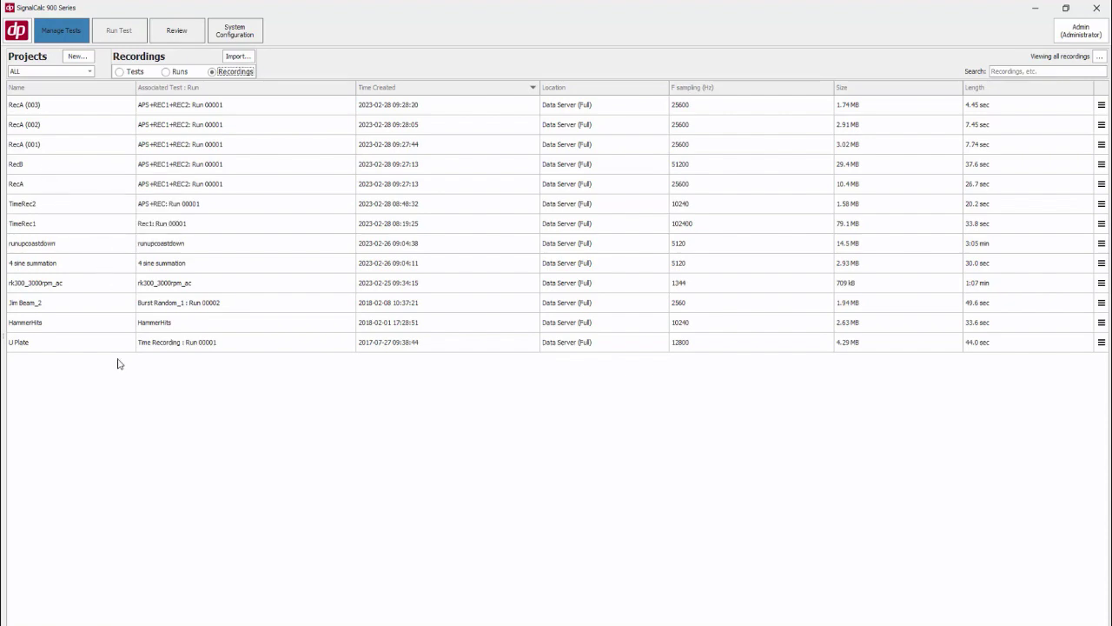